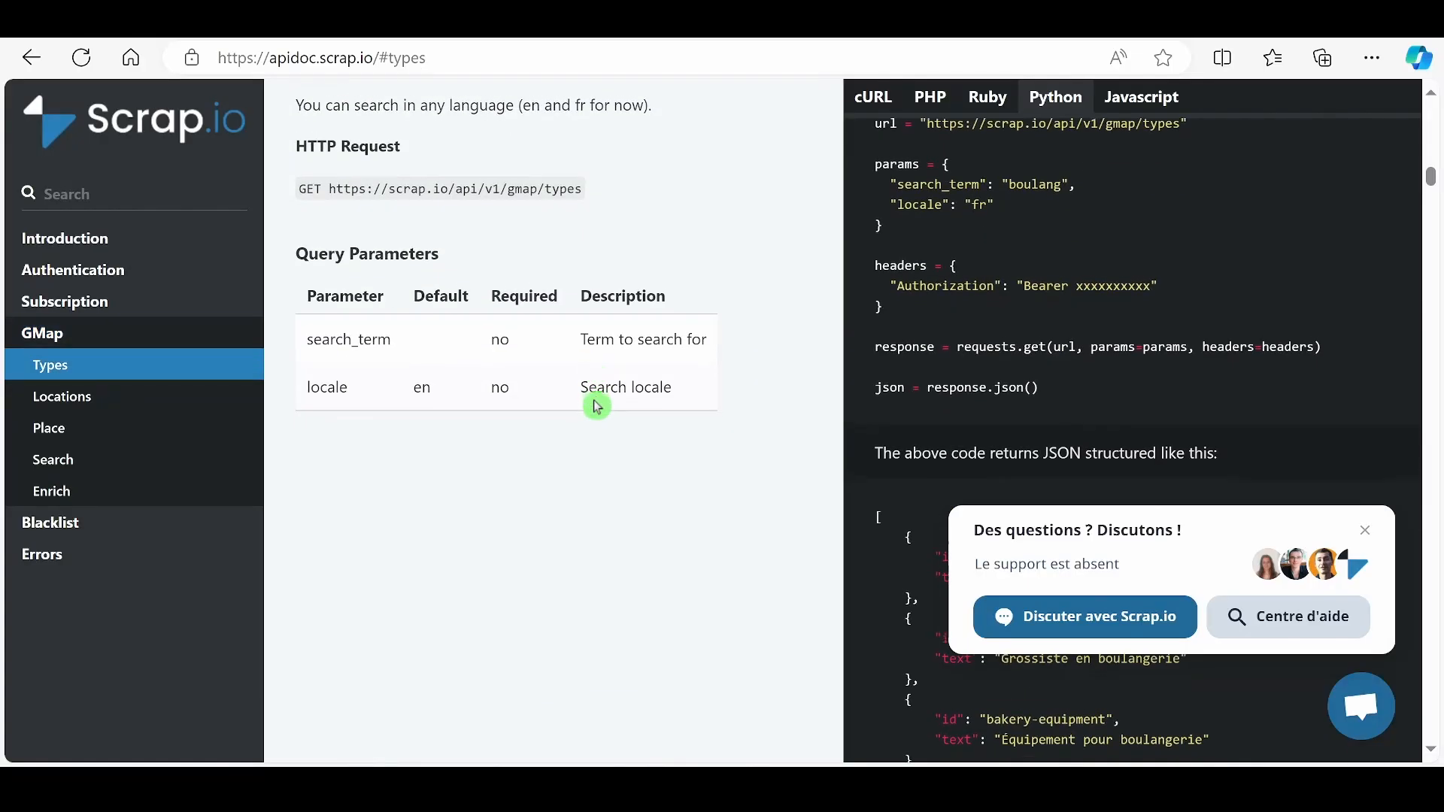
scroll(596, 406, "down", 4)
scroll(597, 406, "down", 6)
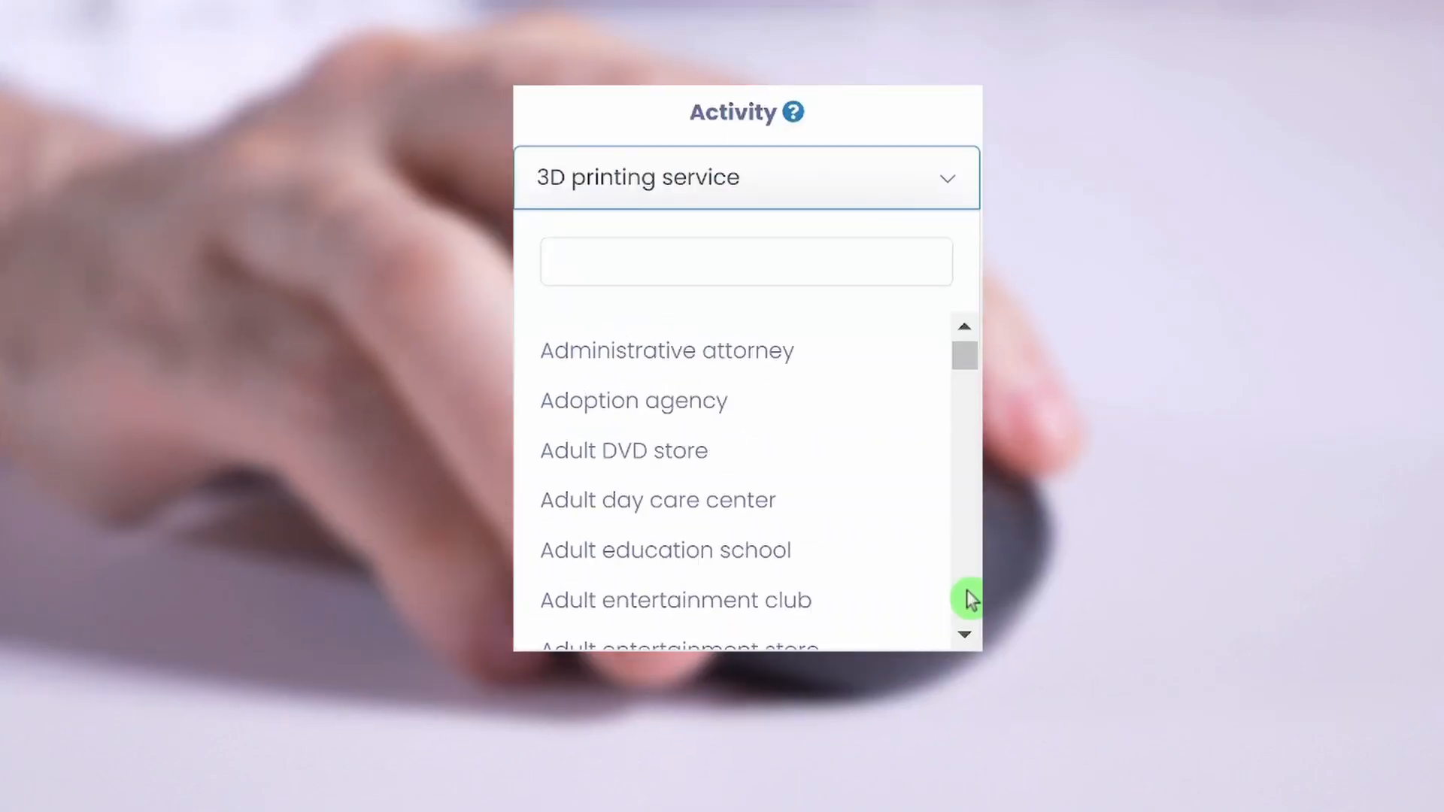
left_click(969, 599)
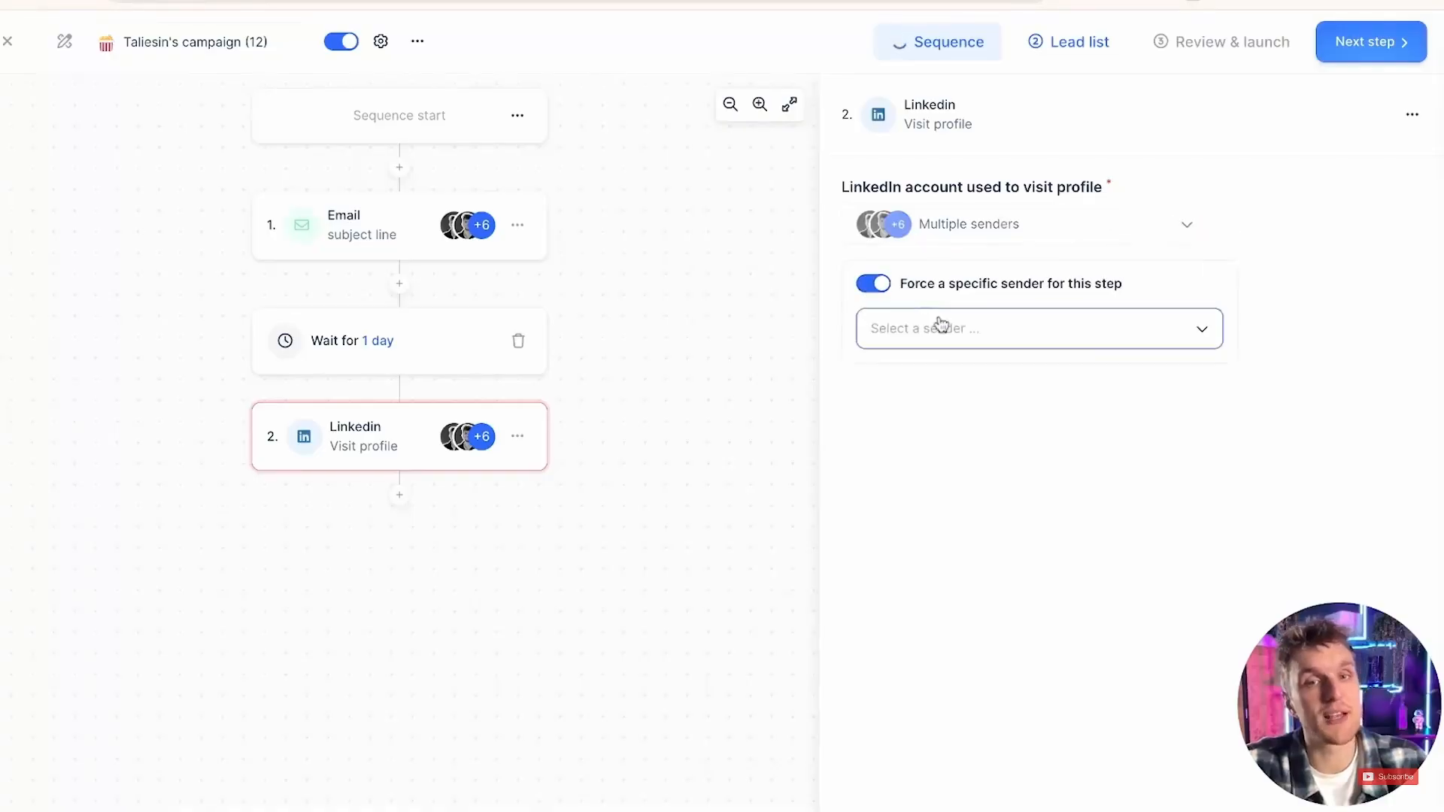
left_click(940, 328)
type("tal")
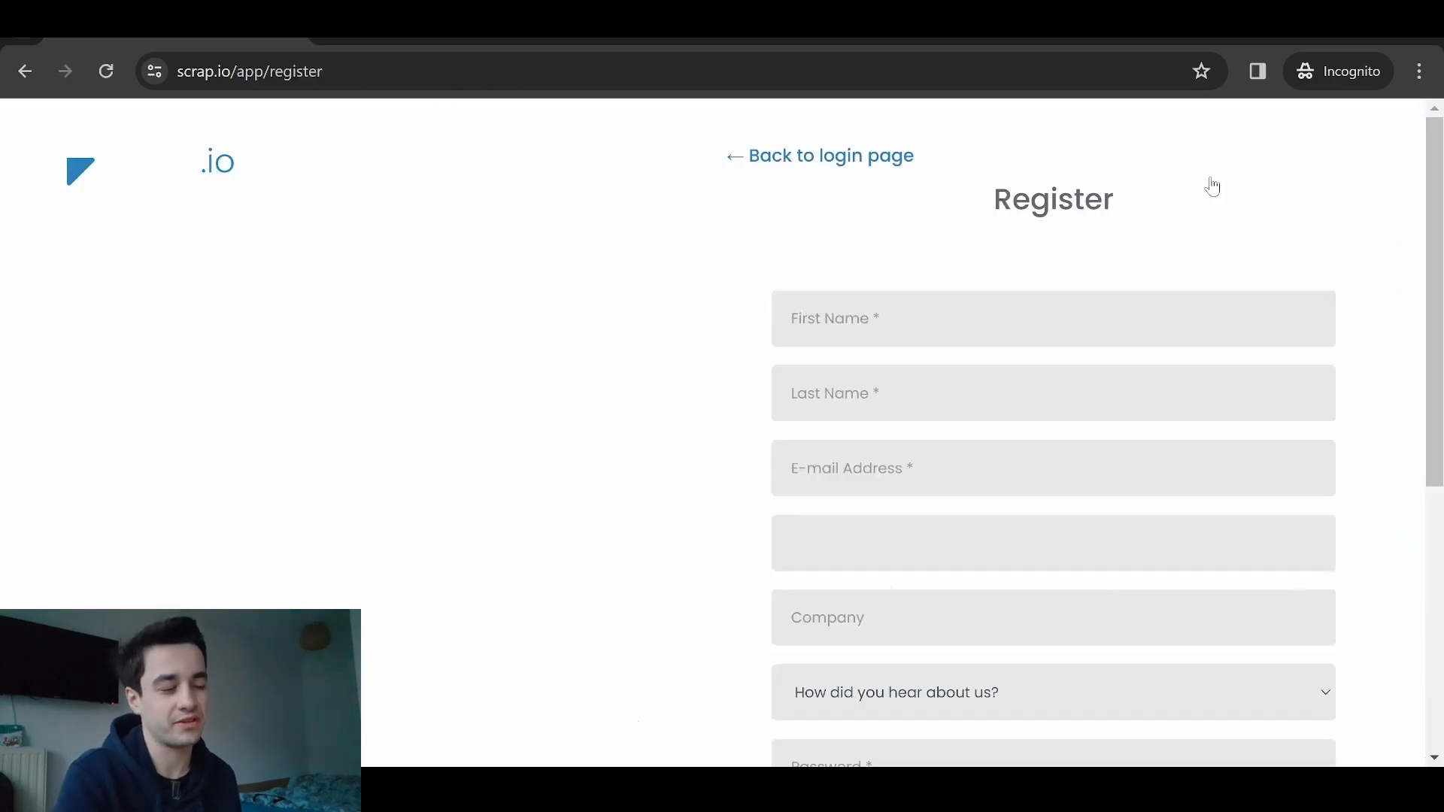
left_click(1213, 183)
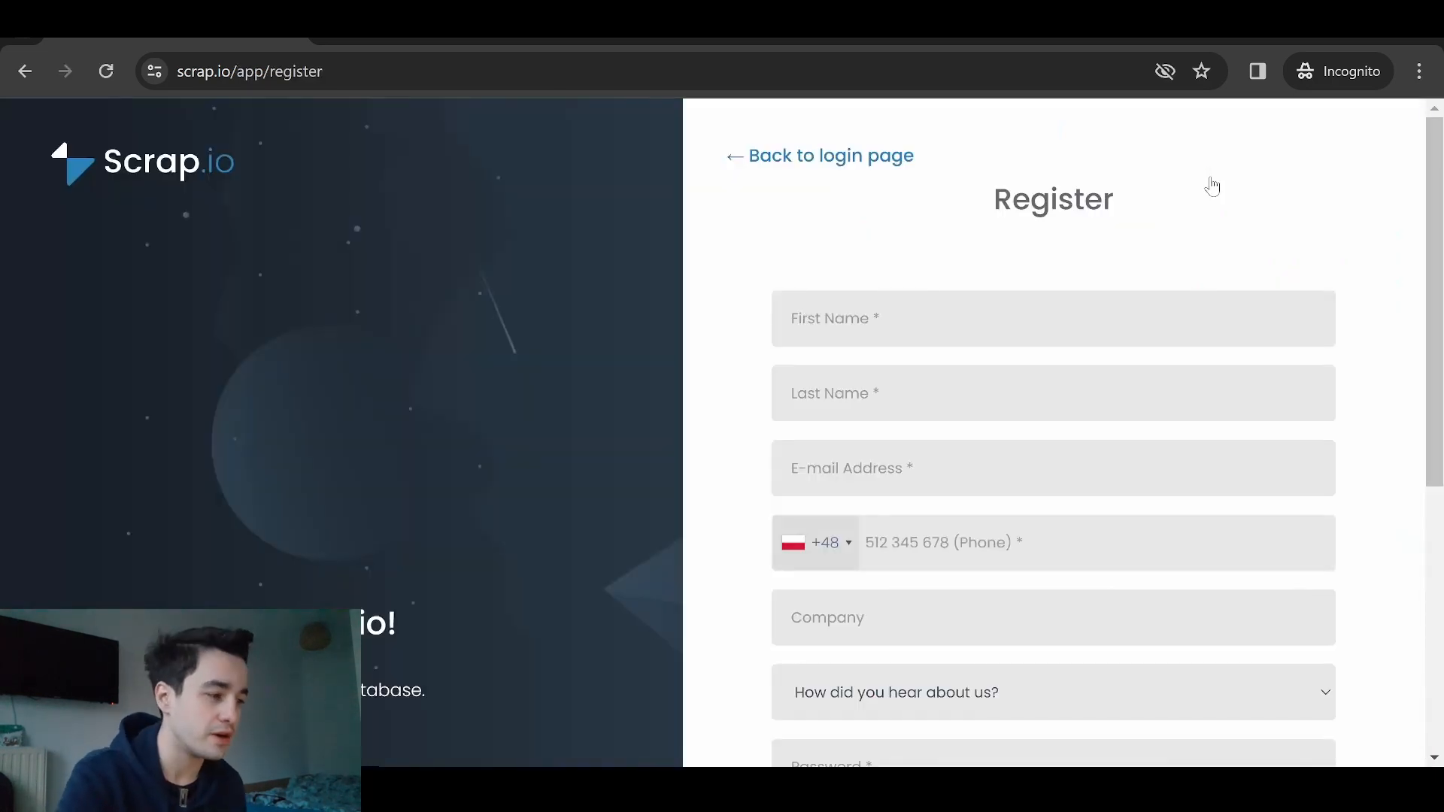
scroll(1203, 192, "down", 6)
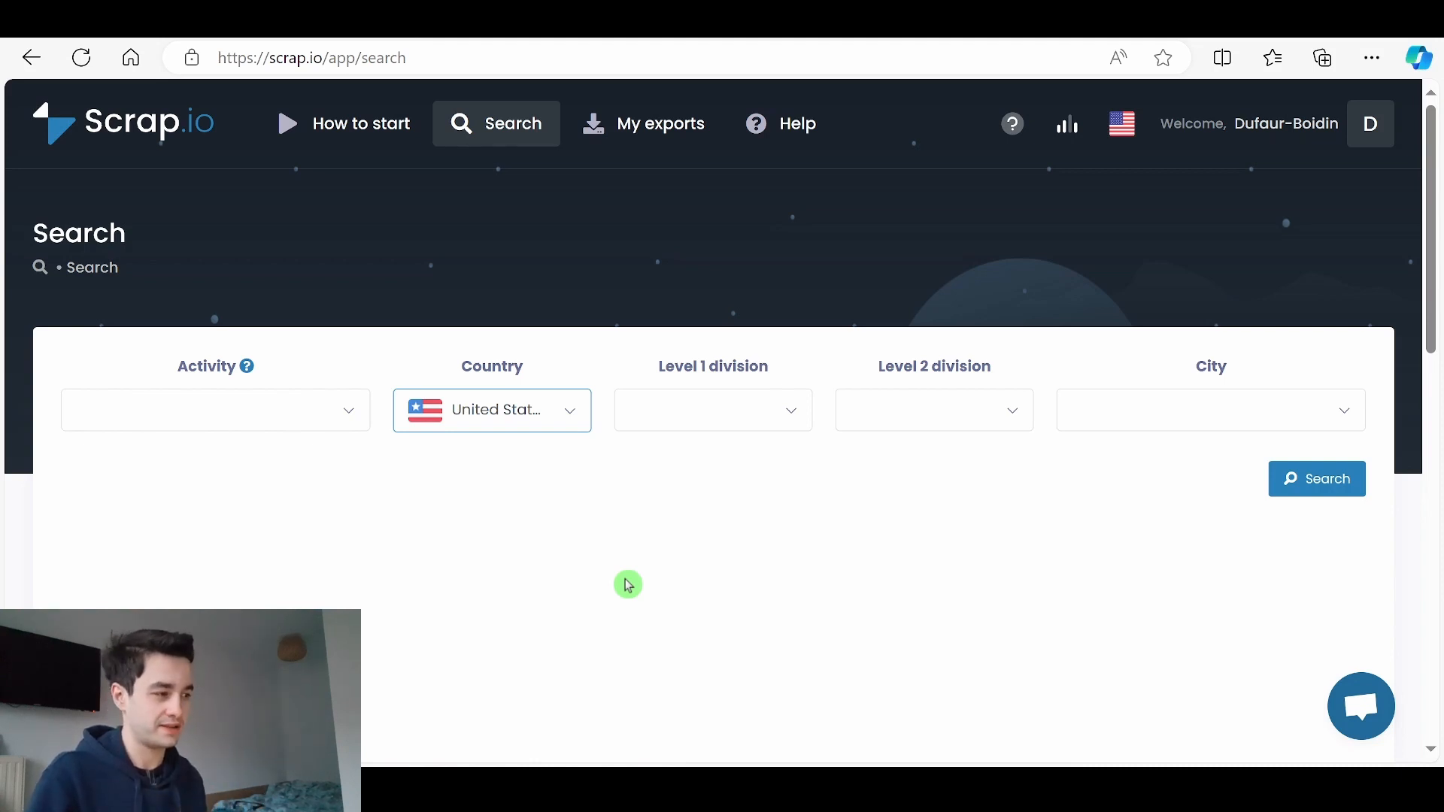
- Create a new API key named "Make" in the Scrap.io account's security settings
left_click(1381, 126)
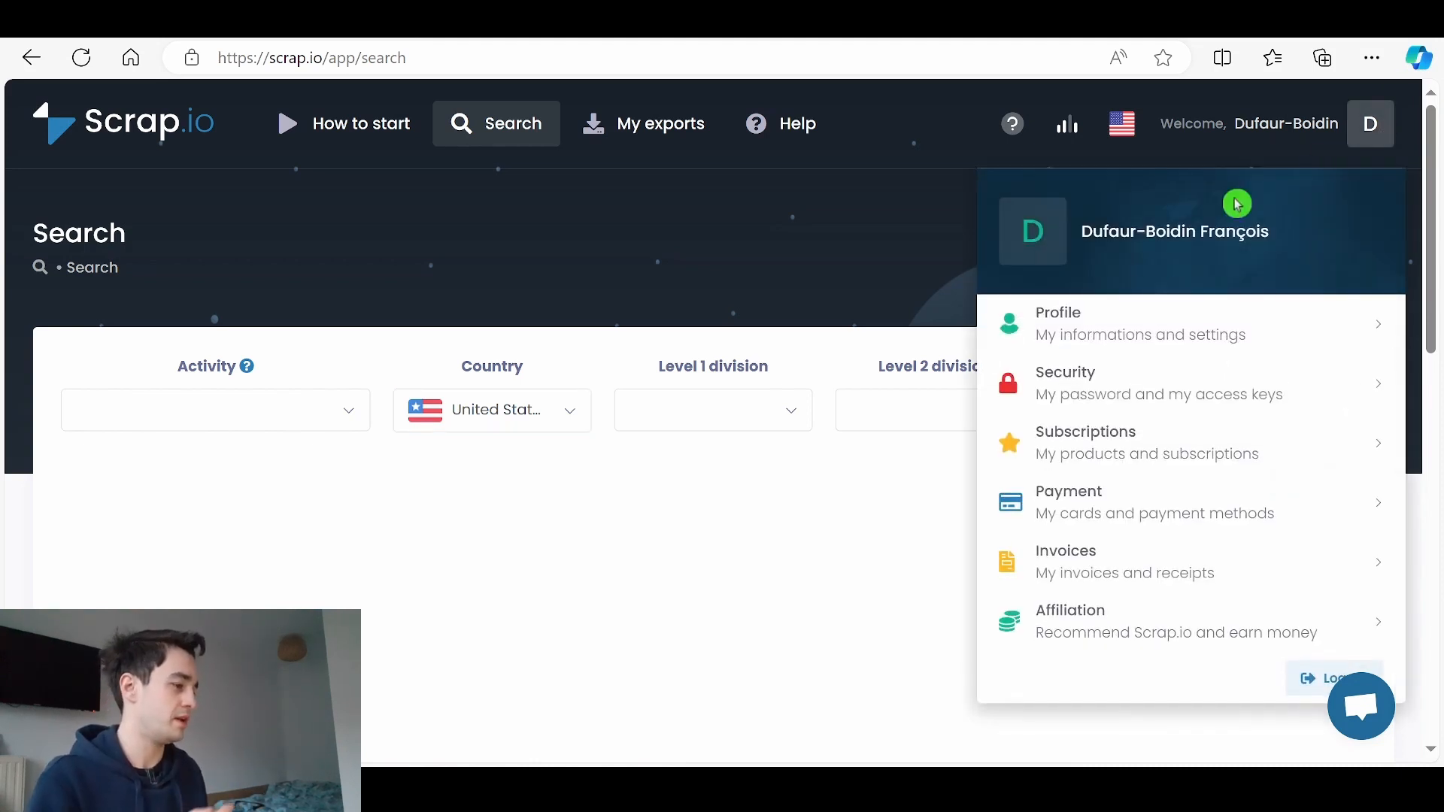
left_click(1156, 392)
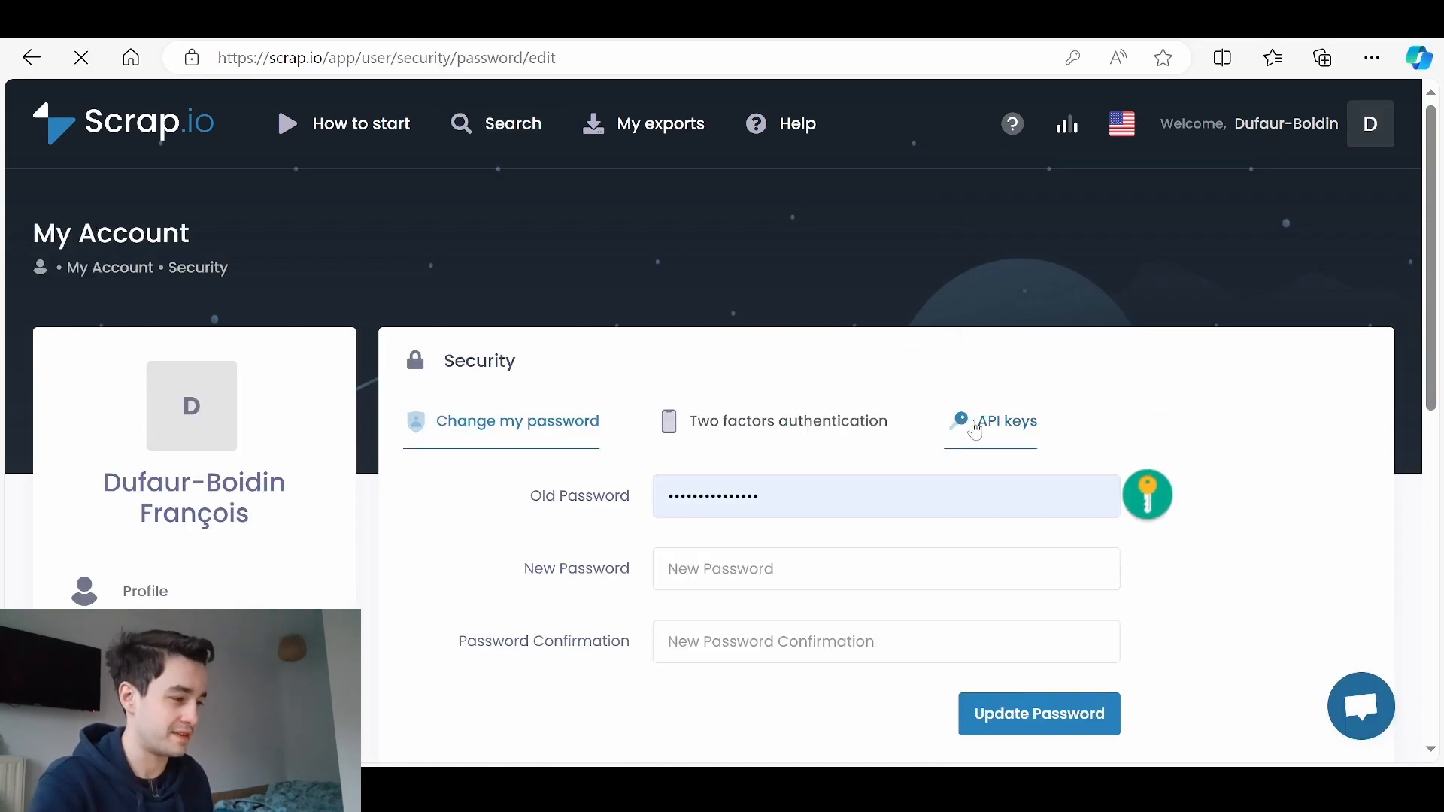
left_click(976, 430)
left_click(715, 599)
type("Make")
scroll(977, 564, "down", 1)
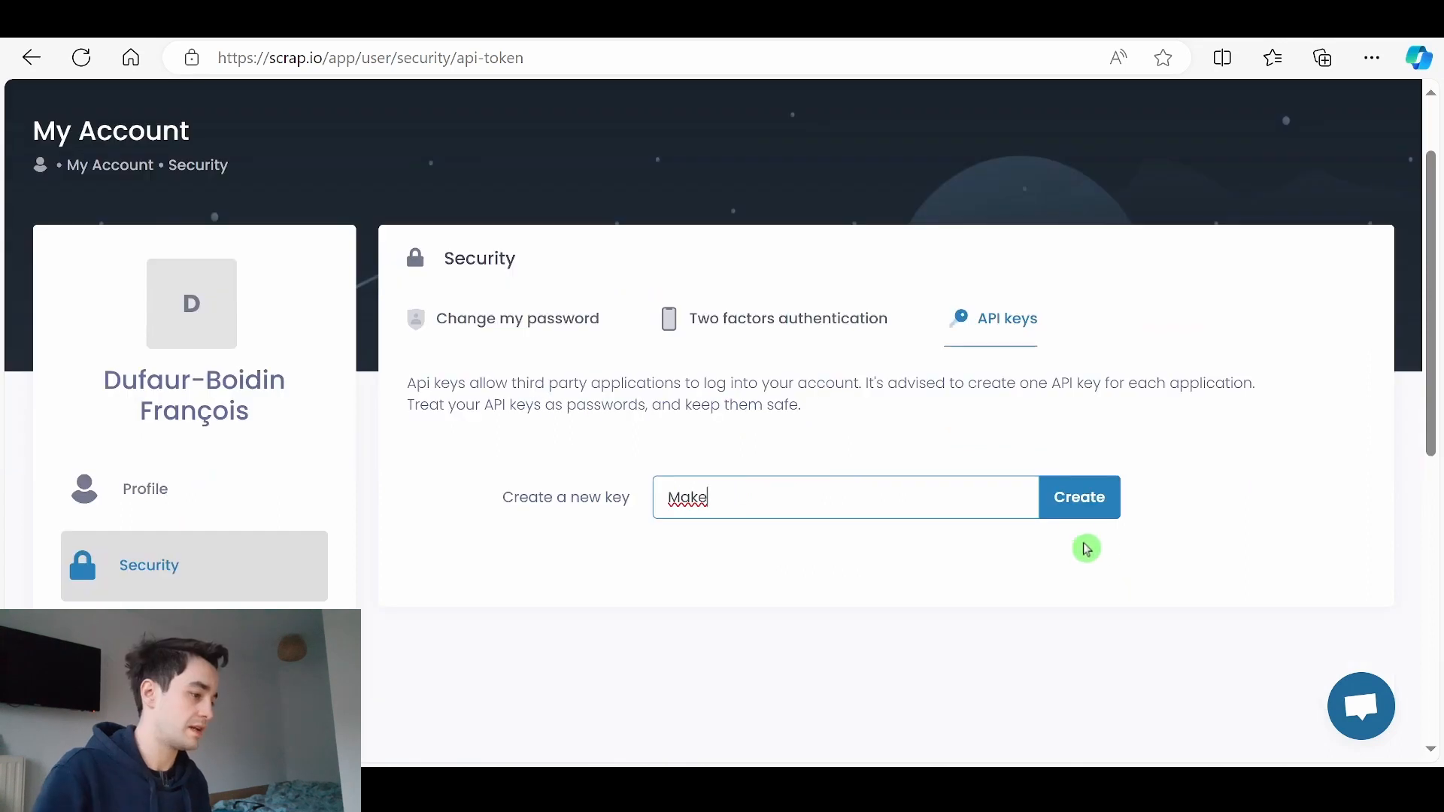
left_click(1086, 516)
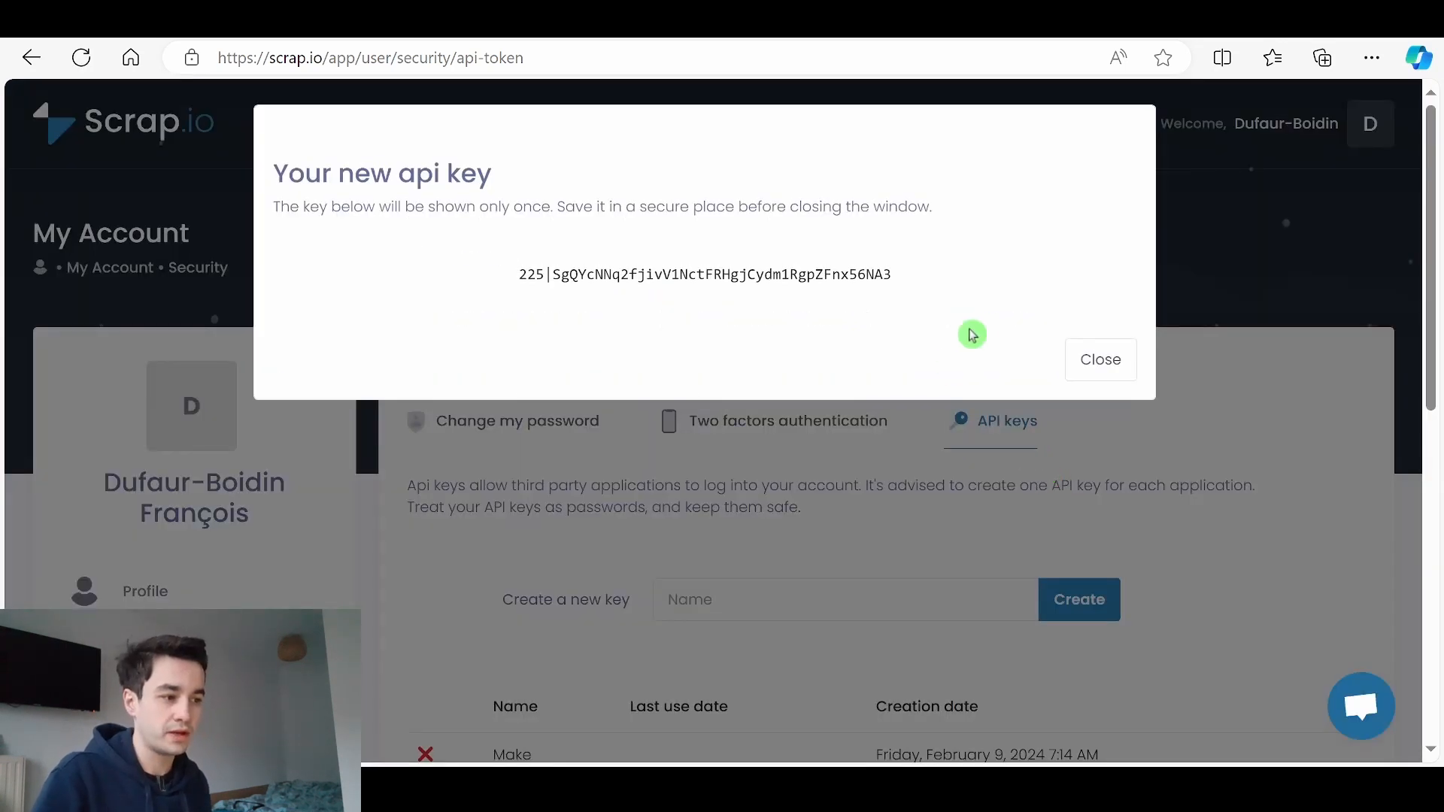
- Copy the new API key into a blank Notepad document and dismiss the window showing the key
left_click_drag(894, 275, 444, 267)
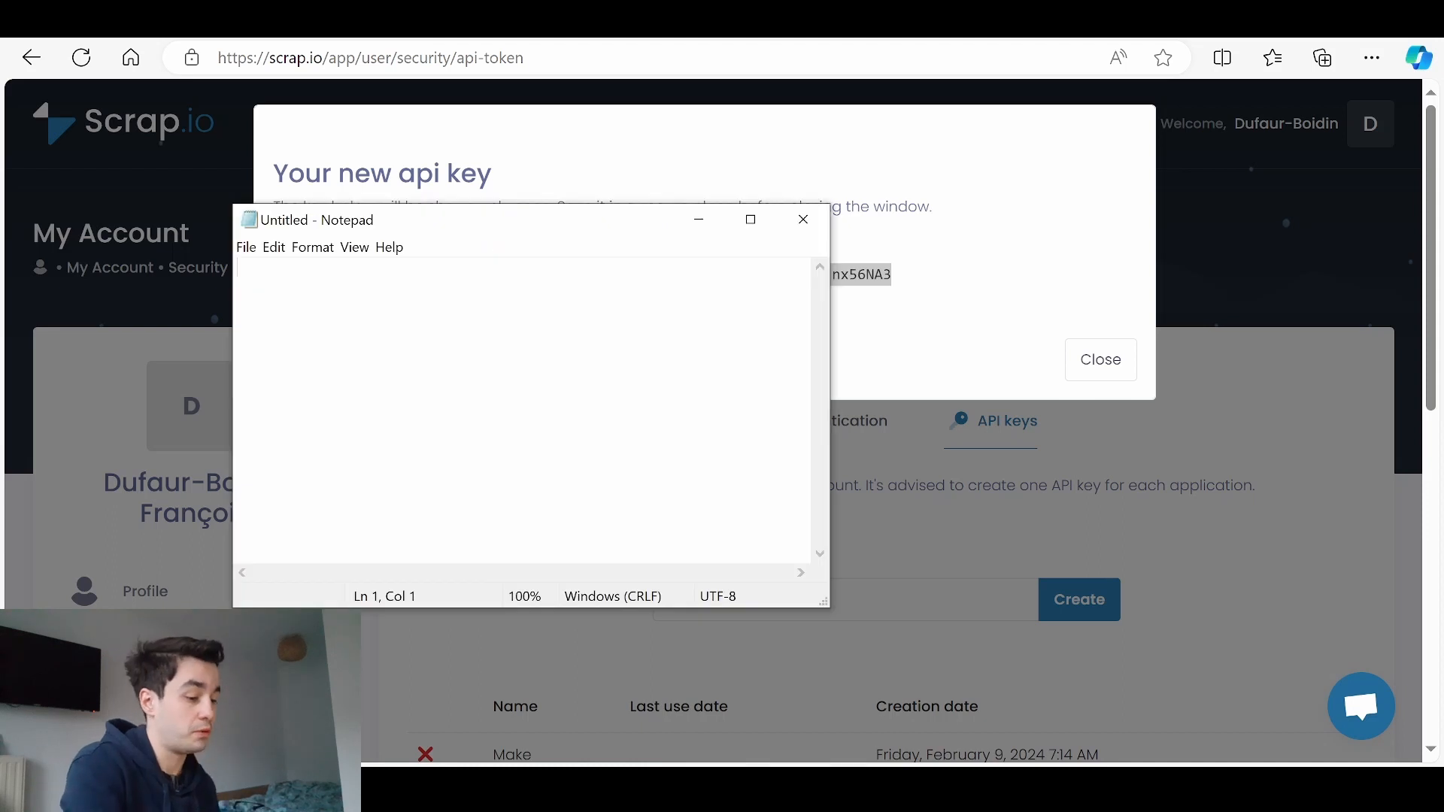
key("ctrl+v")
left_click(912, 292)
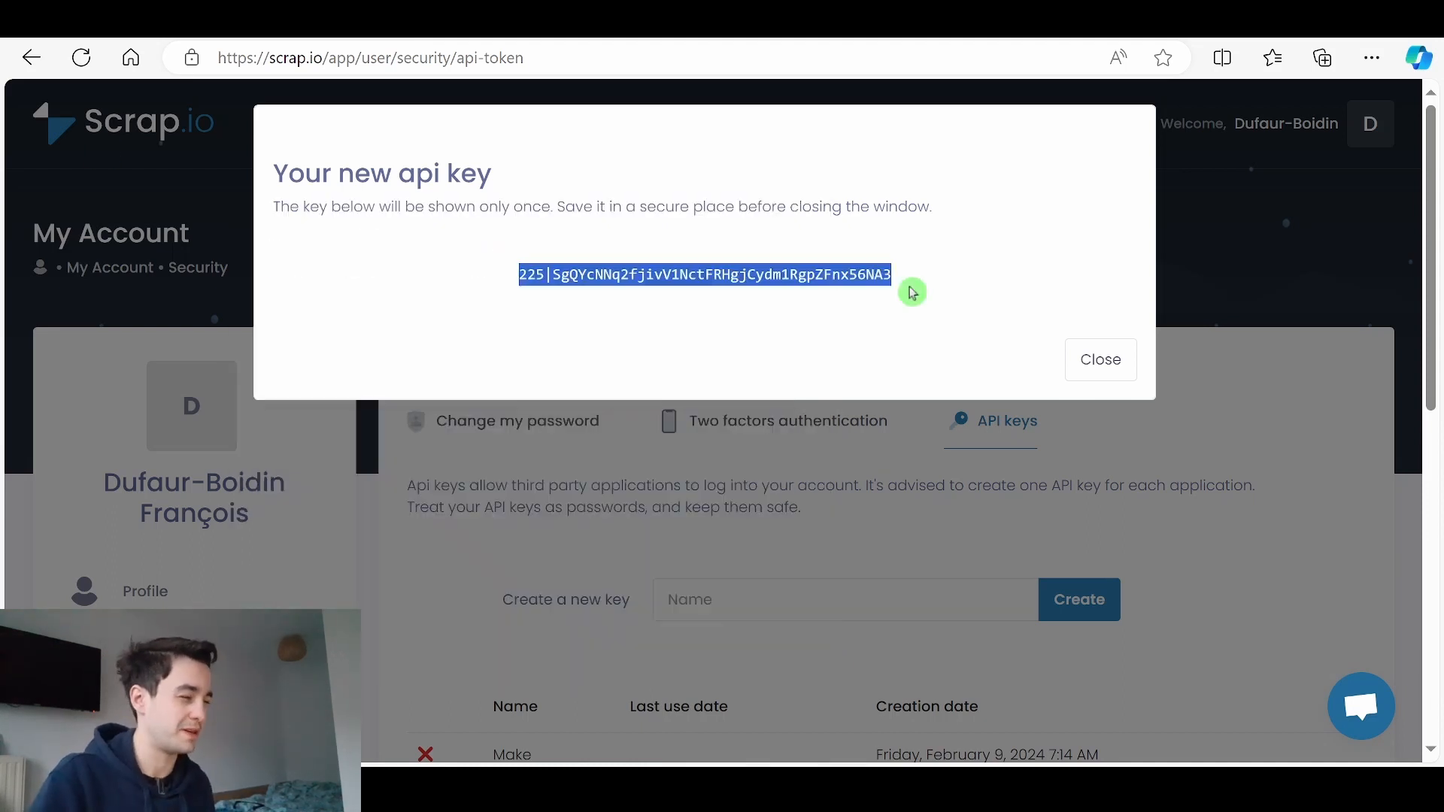
left_click(951, 238)
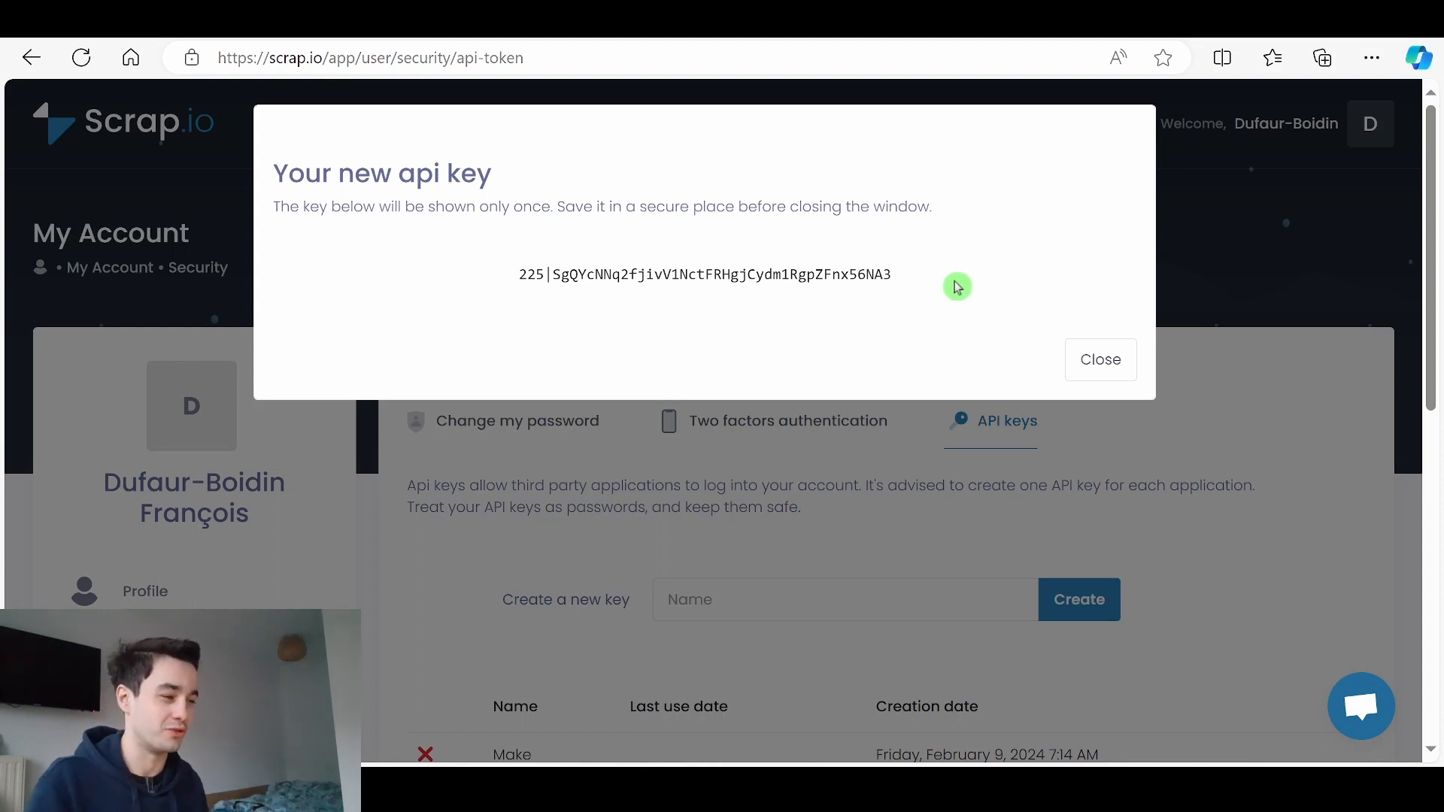
left_click(1100, 360)
- Switch to Make and begin adding a new data store to the team
key("alt+Tab")
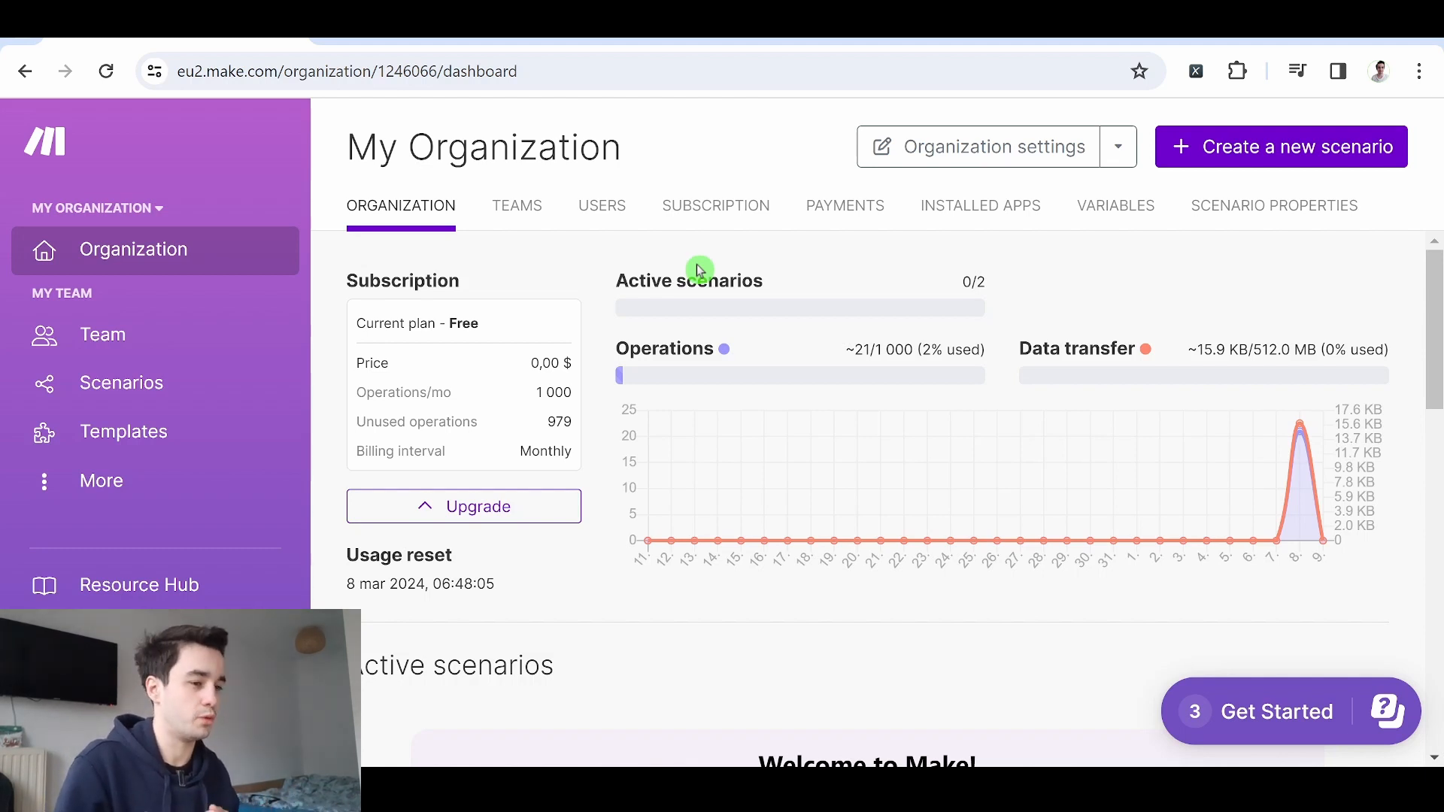
left_click(148, 479)
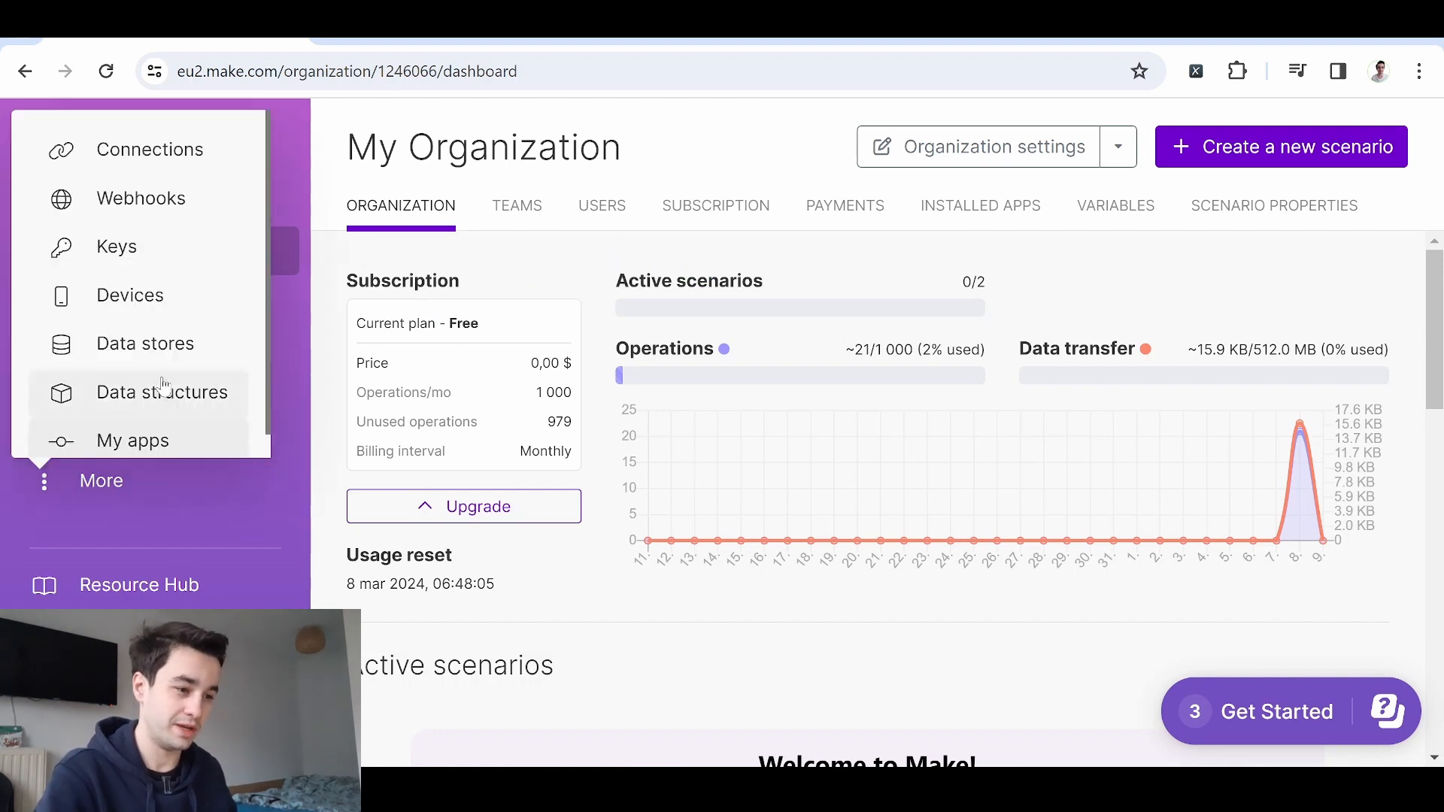
left_click(172, 349)
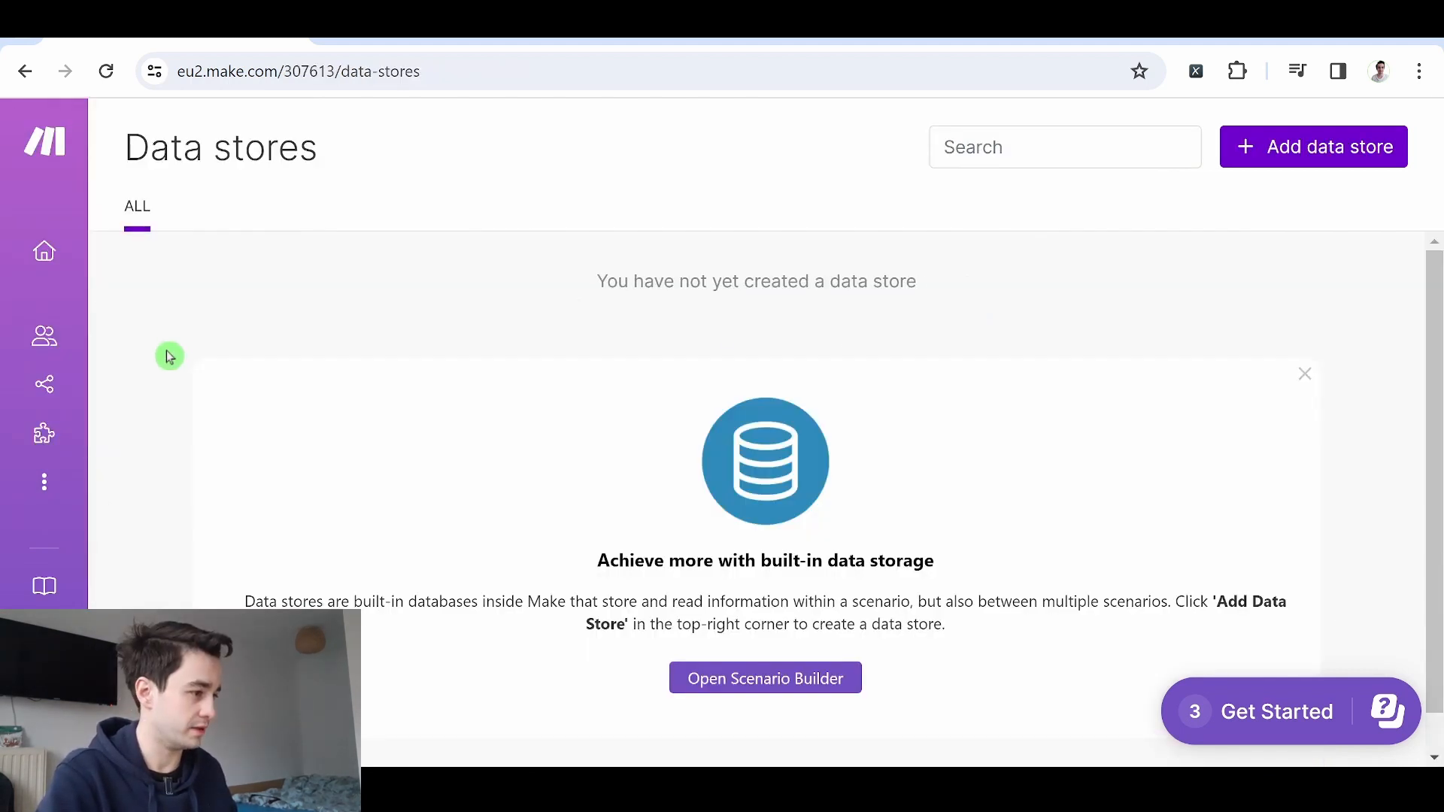
left_click(1379, 153)
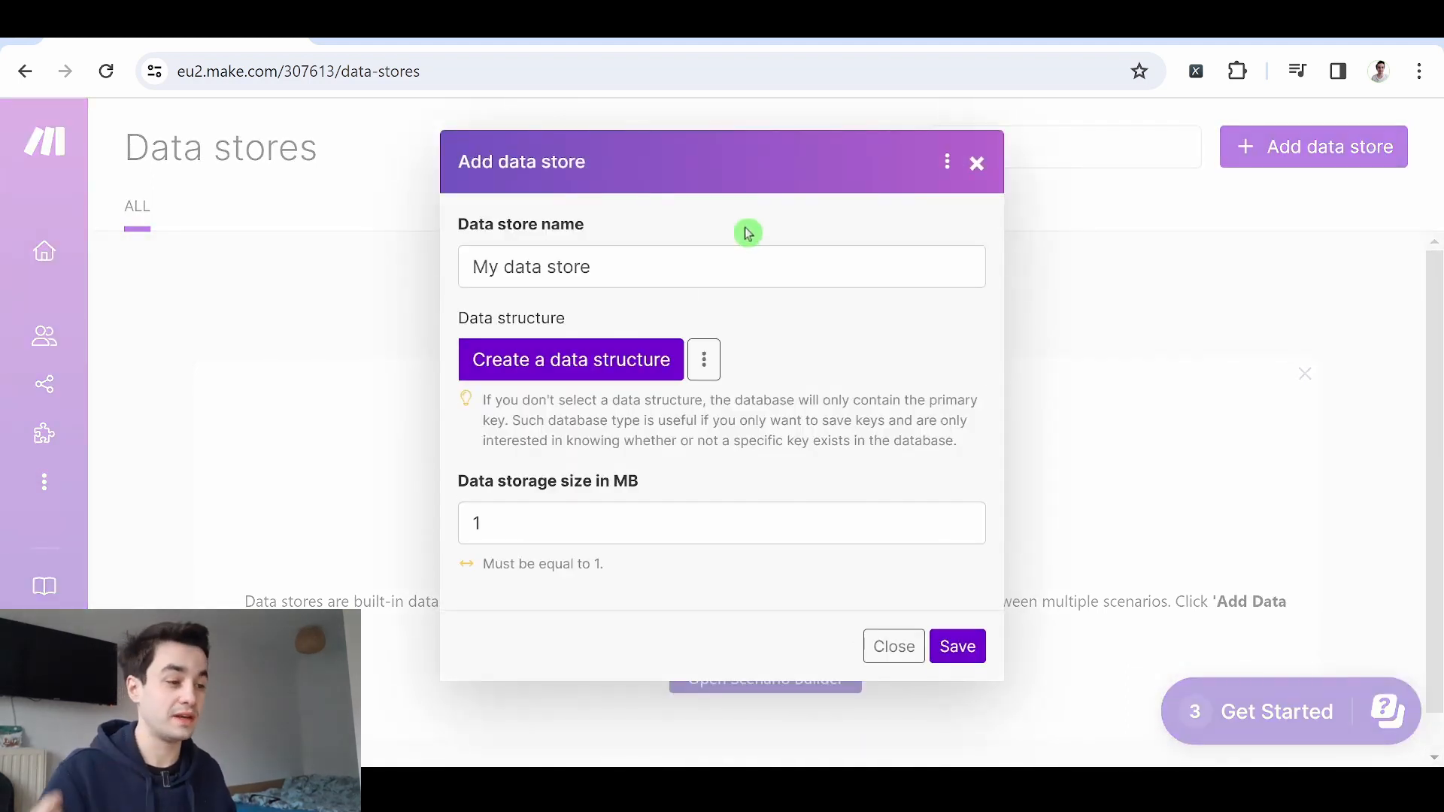
- Create a data structure with a text item named next_cursor, and save the data store with that structure
left_click(614, 363)
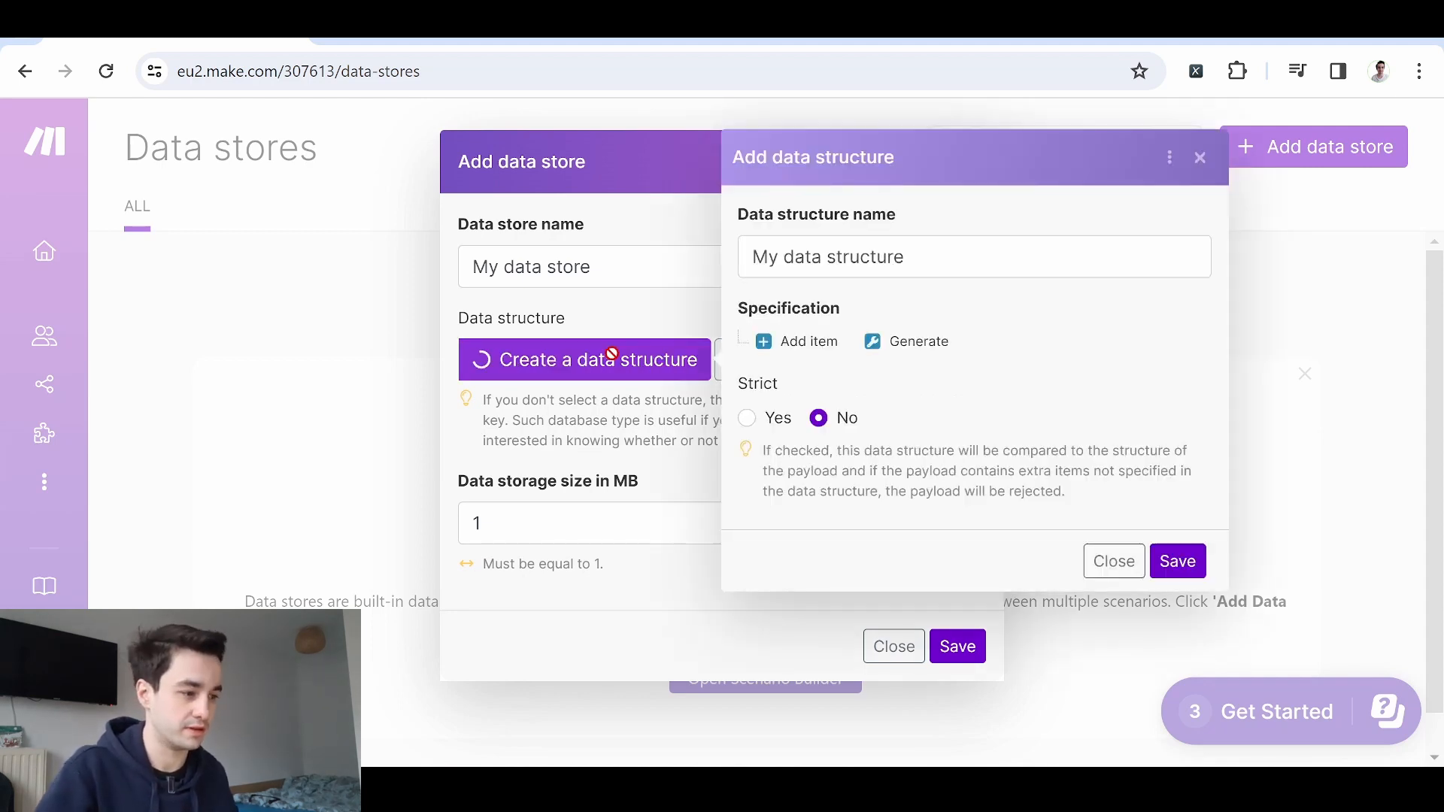
left_click(775, 342)
type("nex")
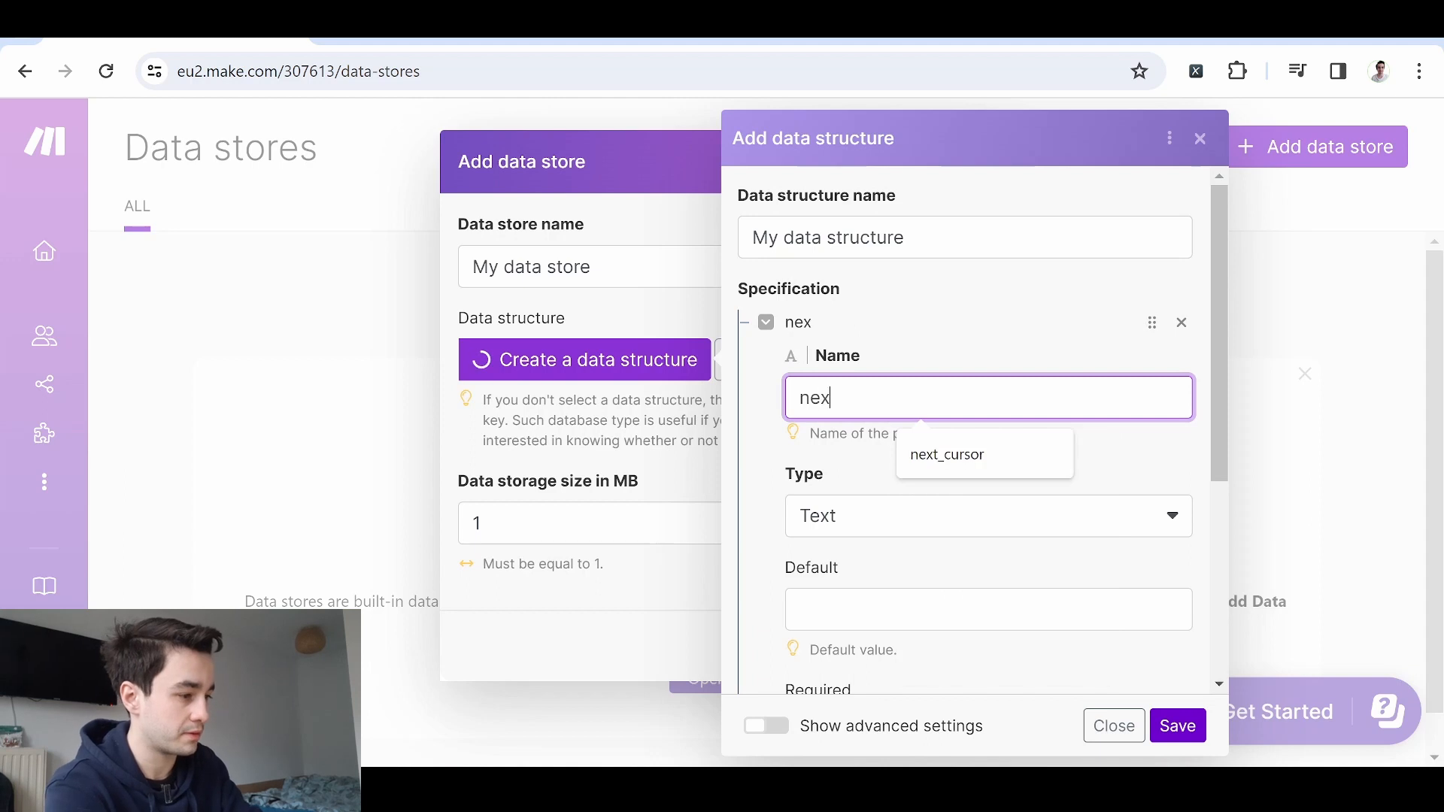
type("t")
left_click(949, 454)
scroll(931, 354, "down", 5)
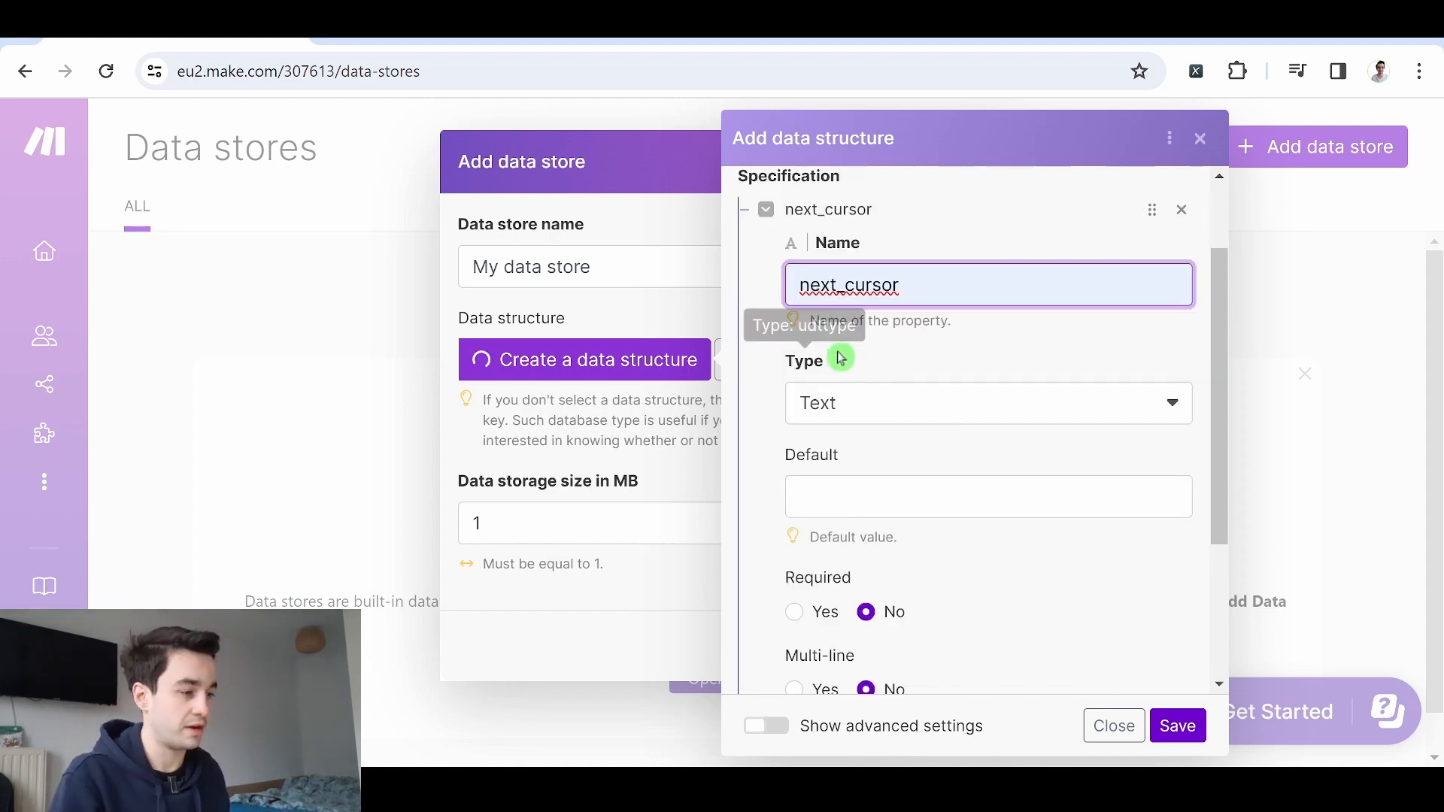
scroll(978, 448, "up", 2)
scroll(1053, 481, "down", 2)
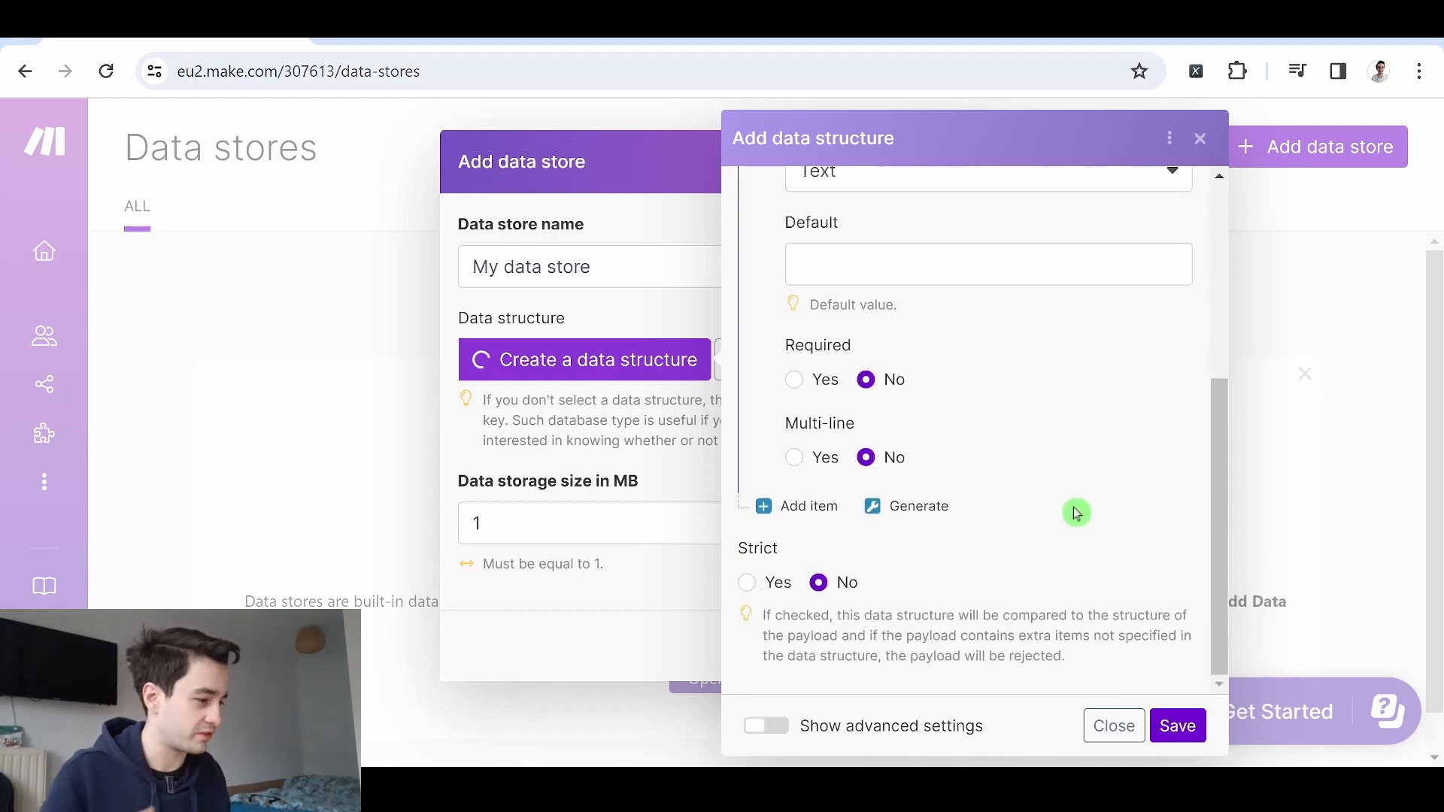
left_click(1178, 726)
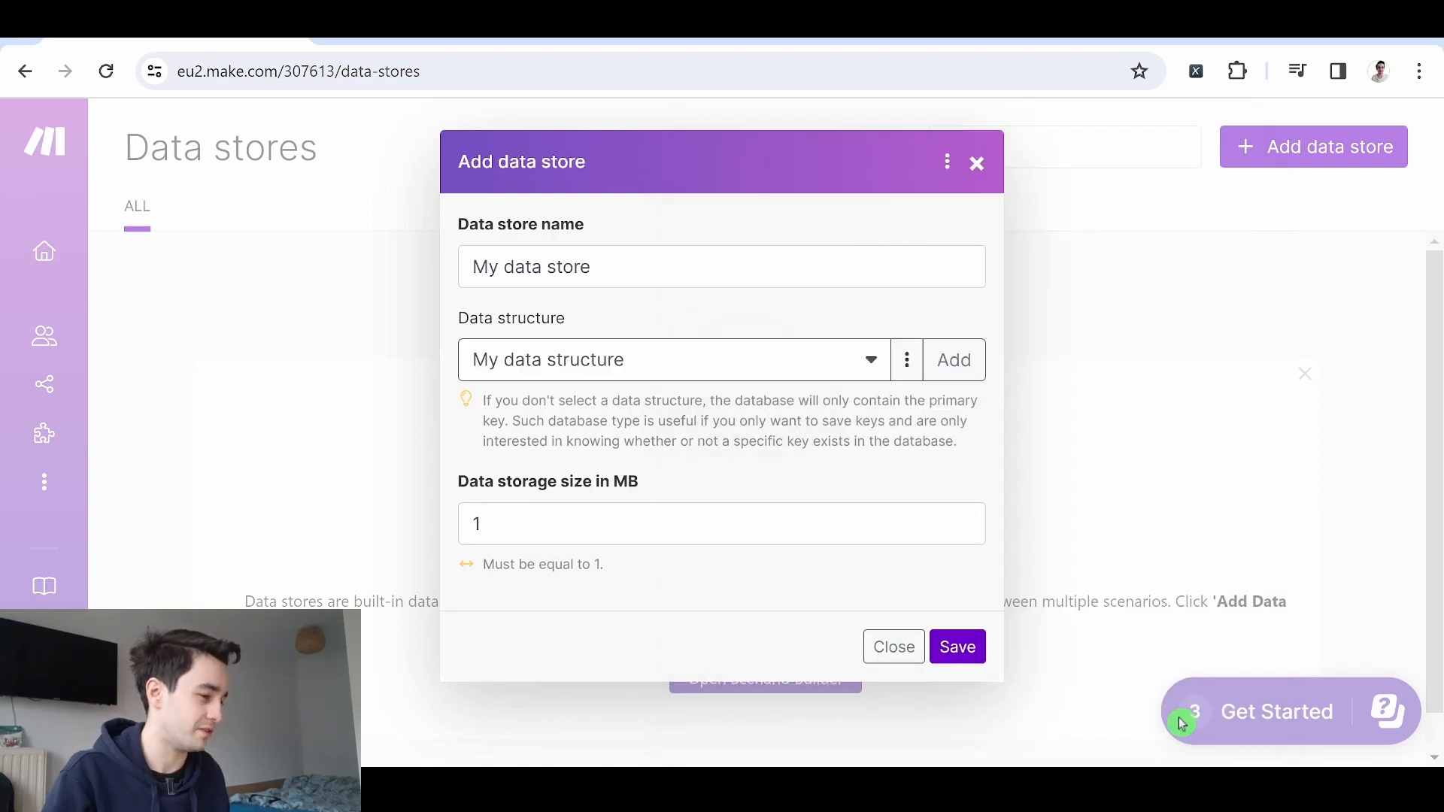
left_click(679, 343)
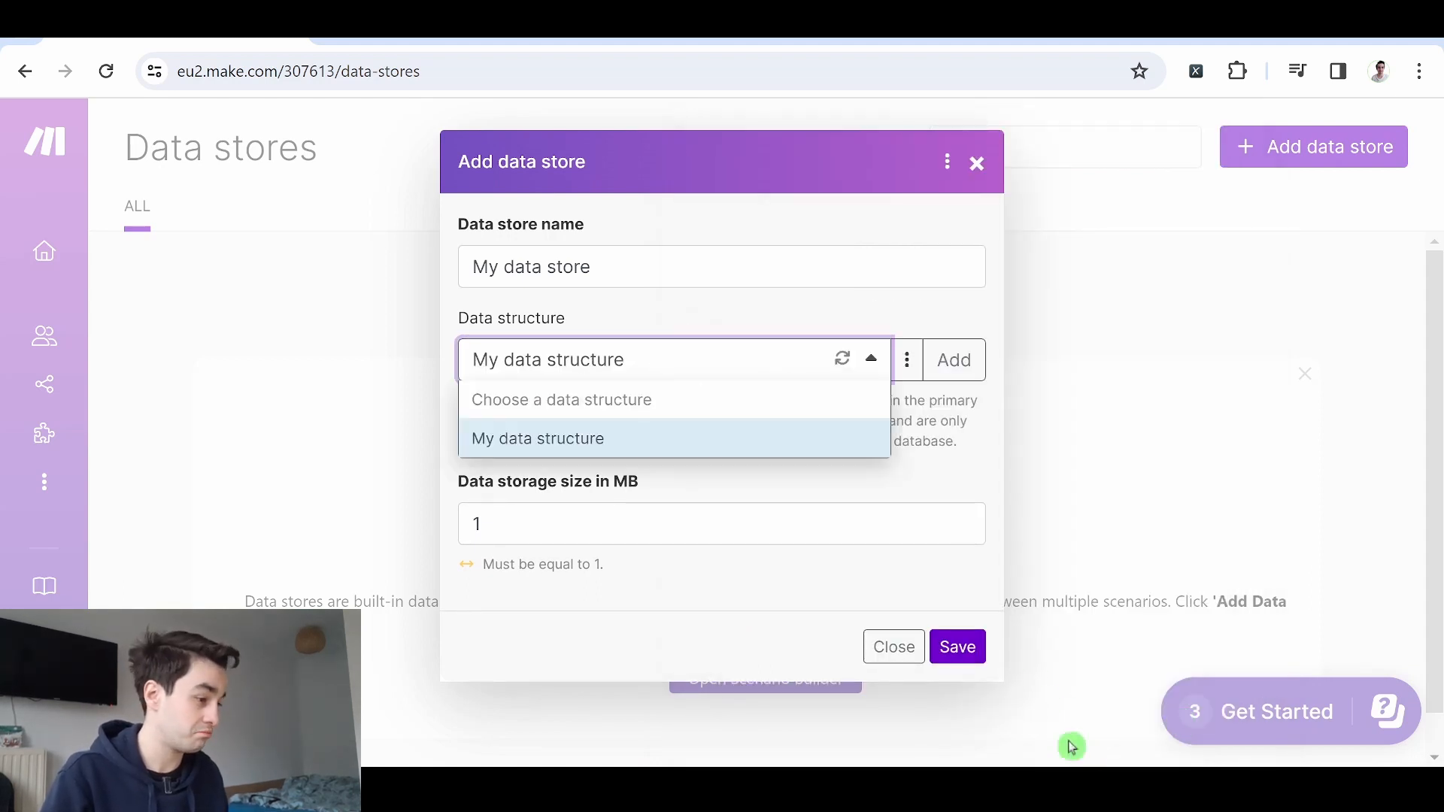
left_click(957, 647)
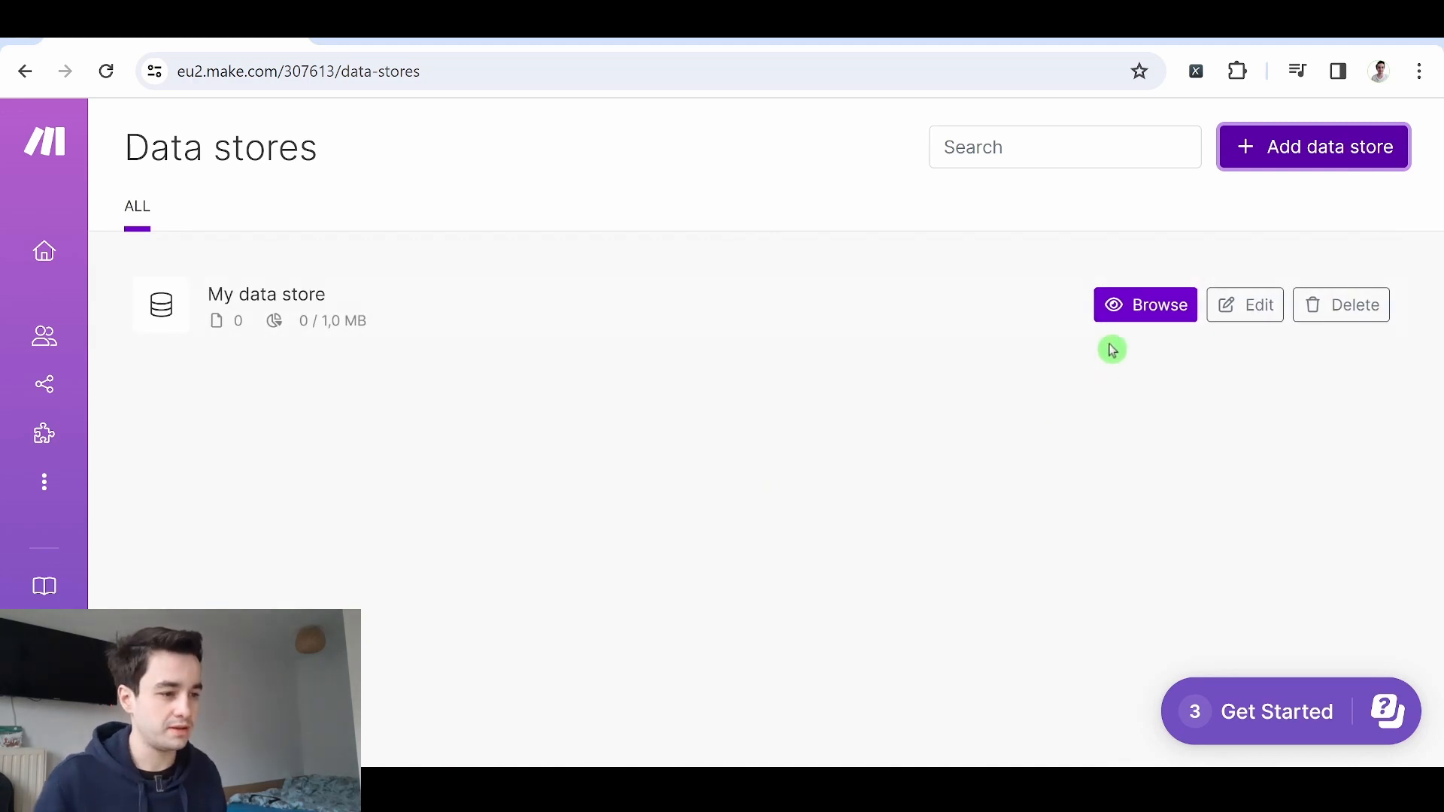
- Add a record with key 1 to My data store, save it and reopen the store to check it
left_click(1145, 316)
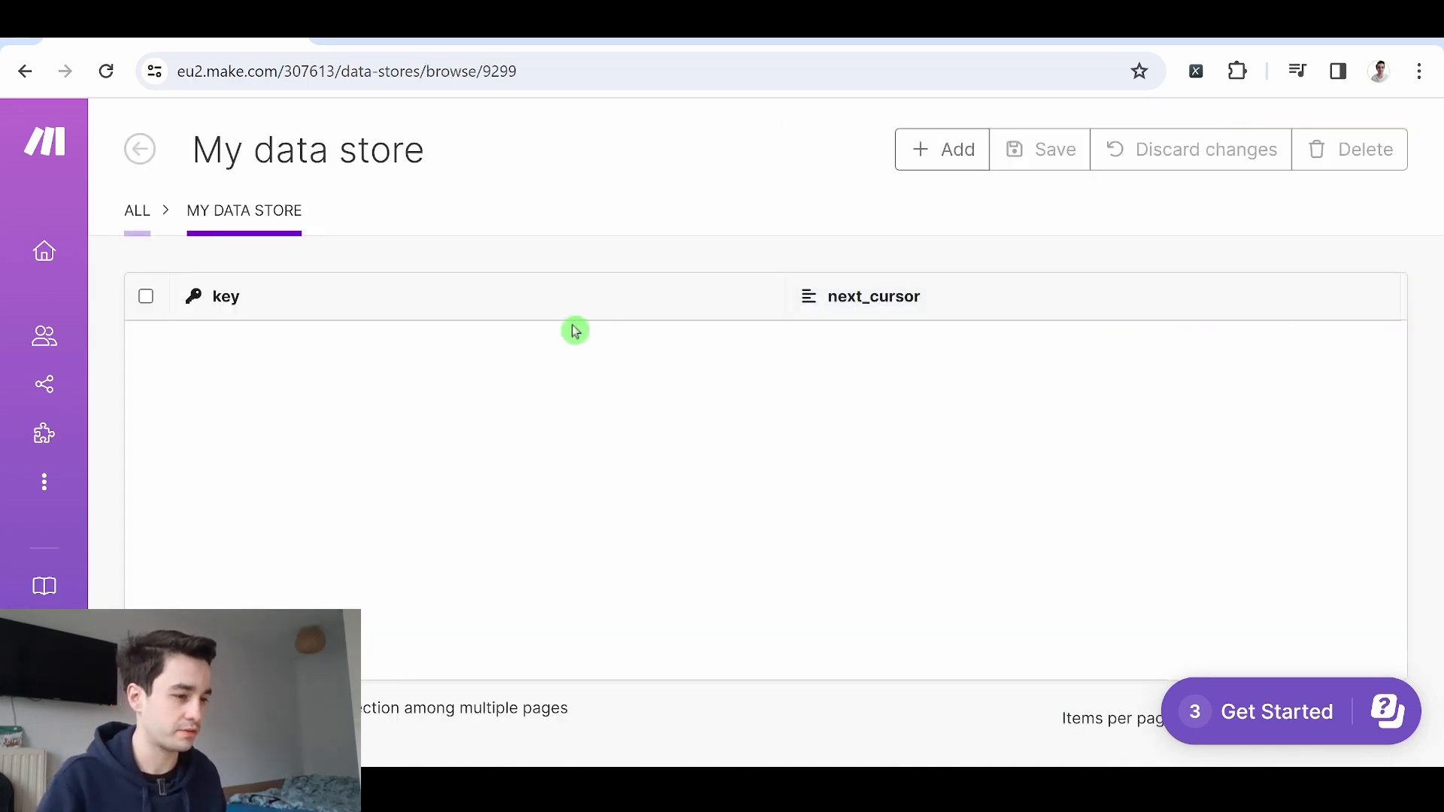
left_click(942, 149)
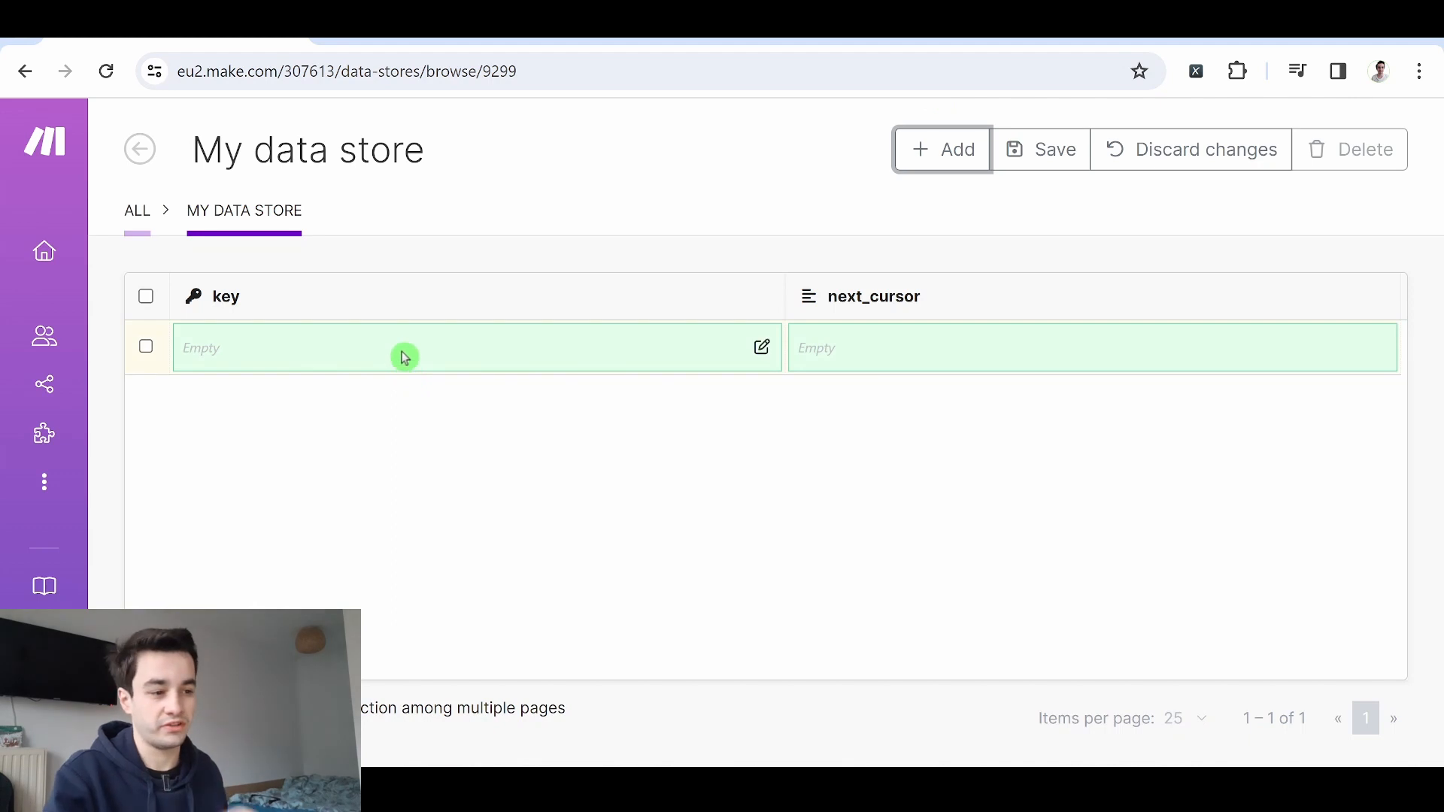
left_click(218, 362)
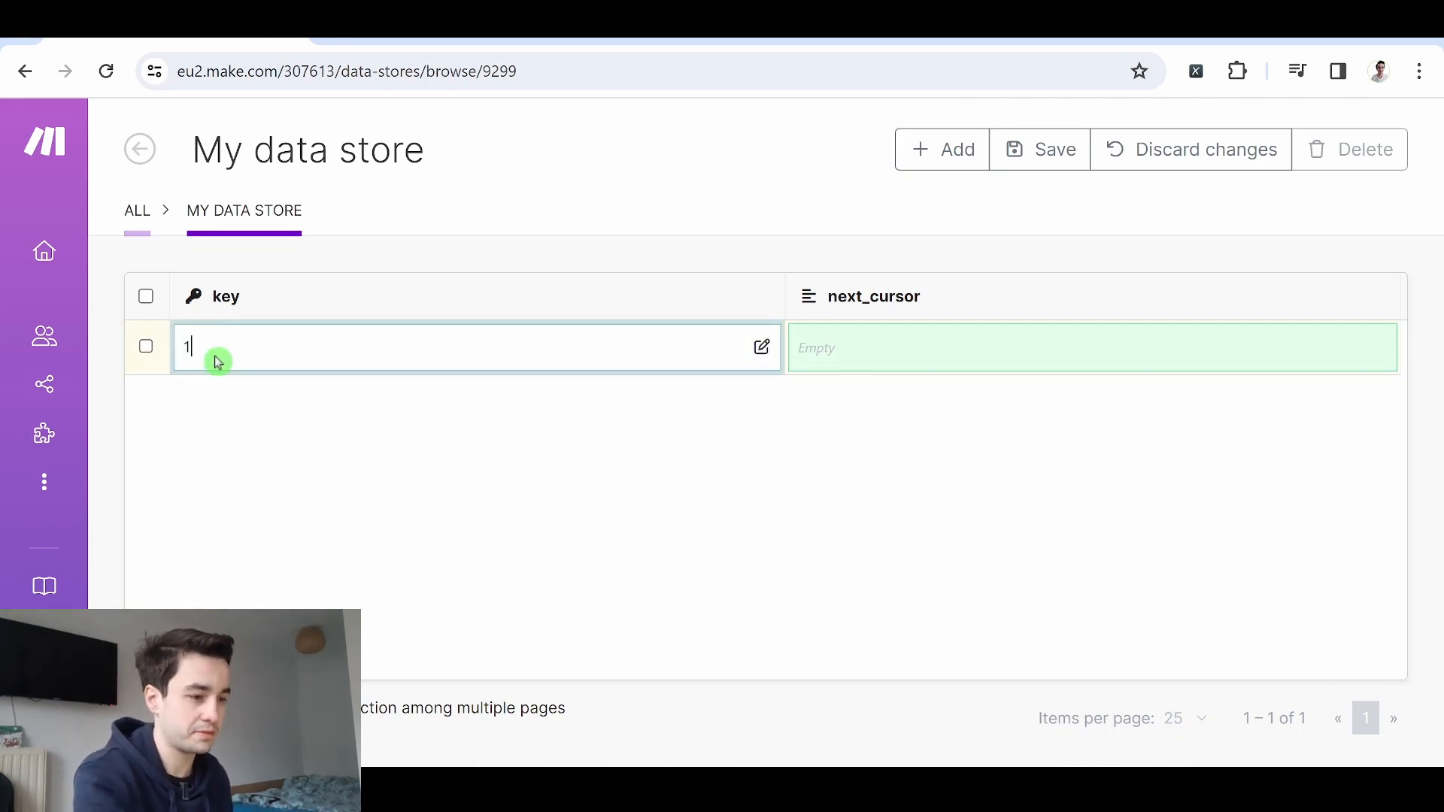
type("1")
left_click(1039, 149)
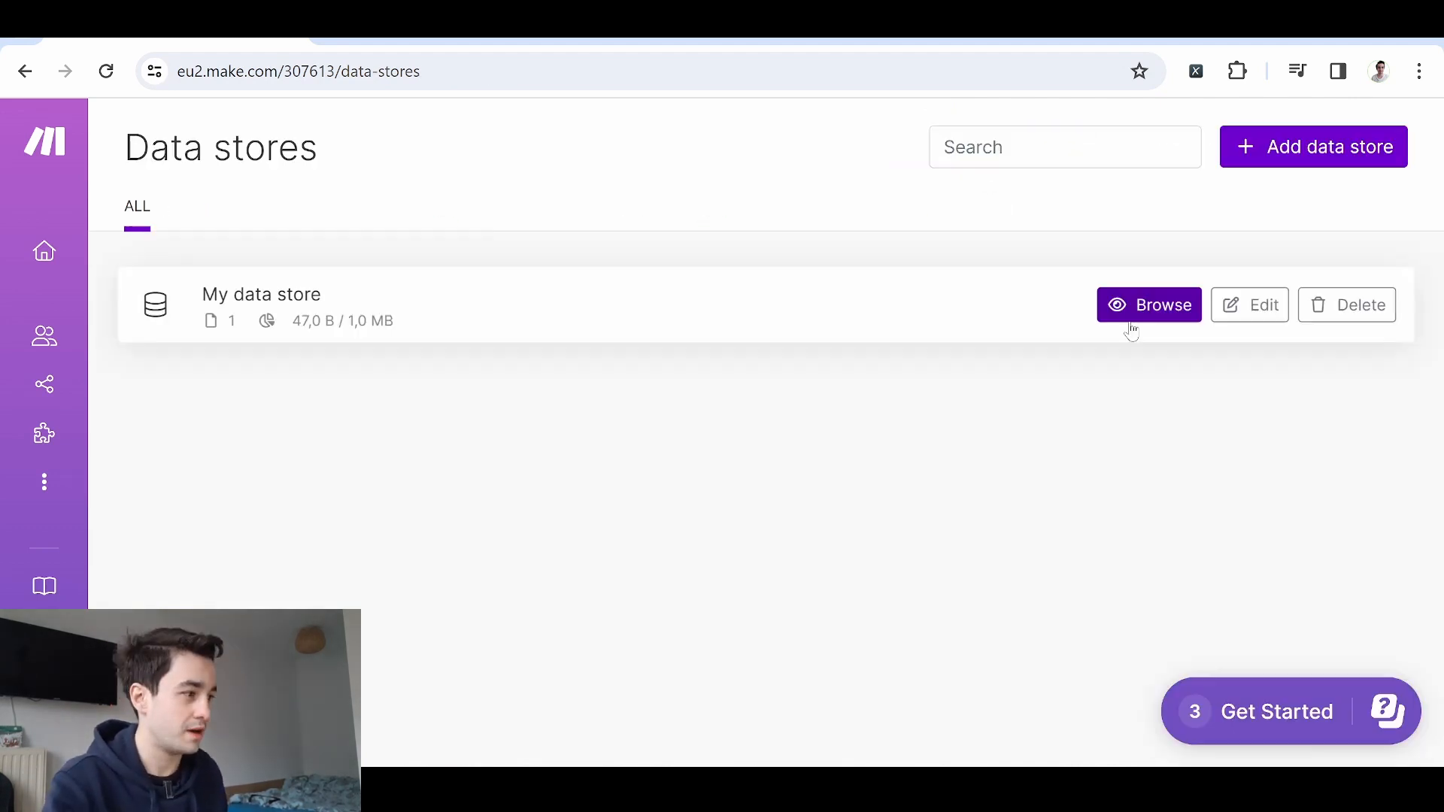
left_click(1130, 322)
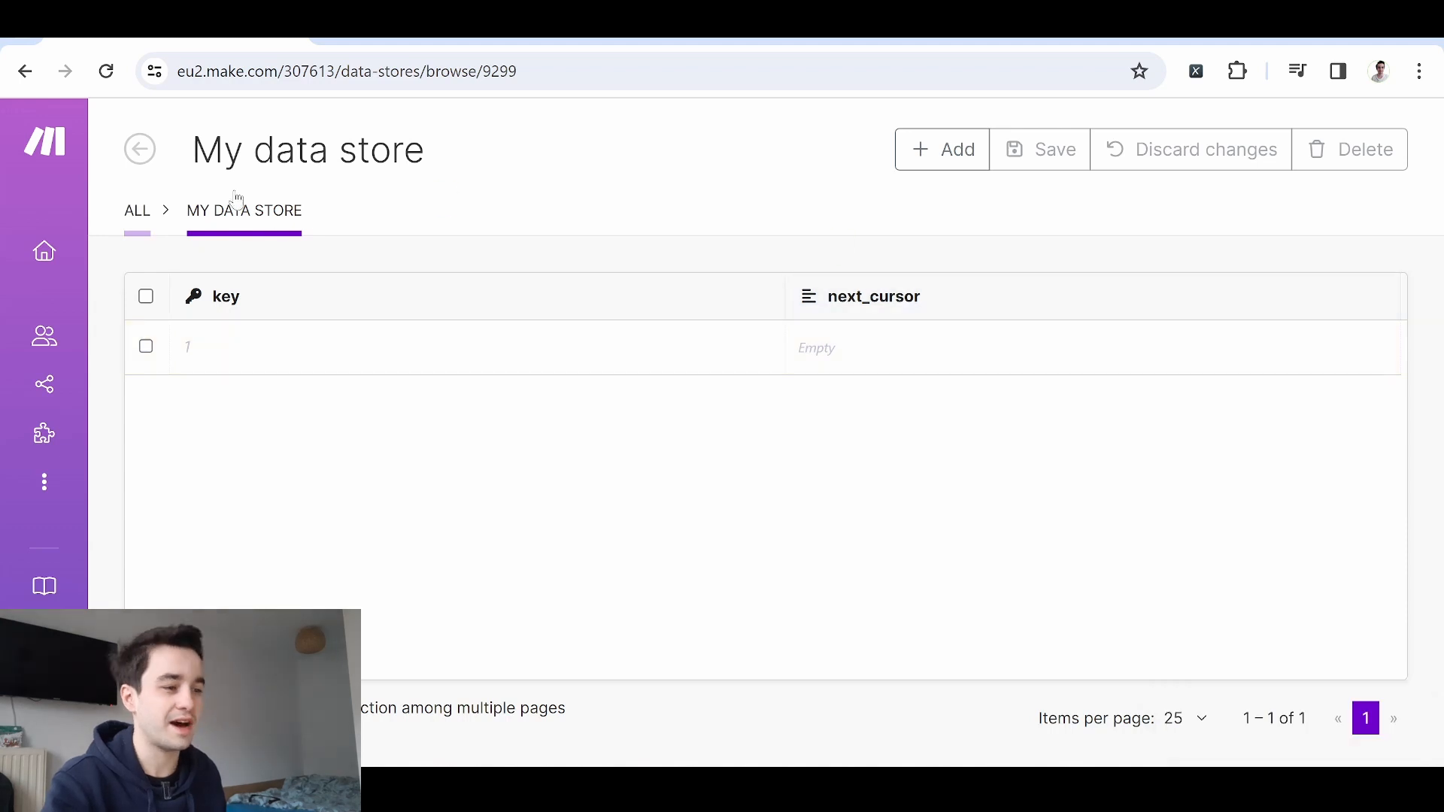
- Go to the team's scenarios and save the Scrap.io demo API blueprint from its browser page as a JSON file
mouse_move(34, 337)
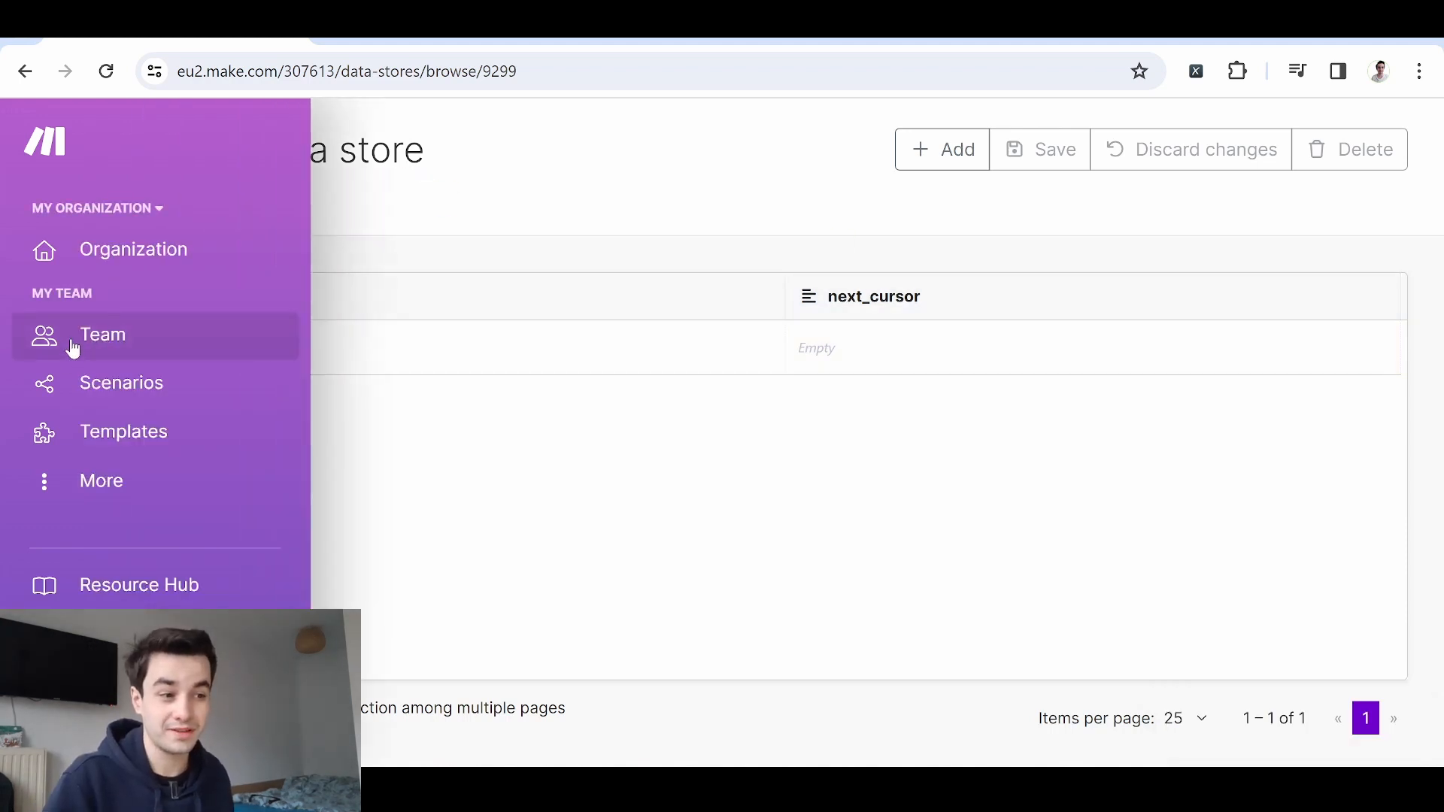
left_click(150, 381)
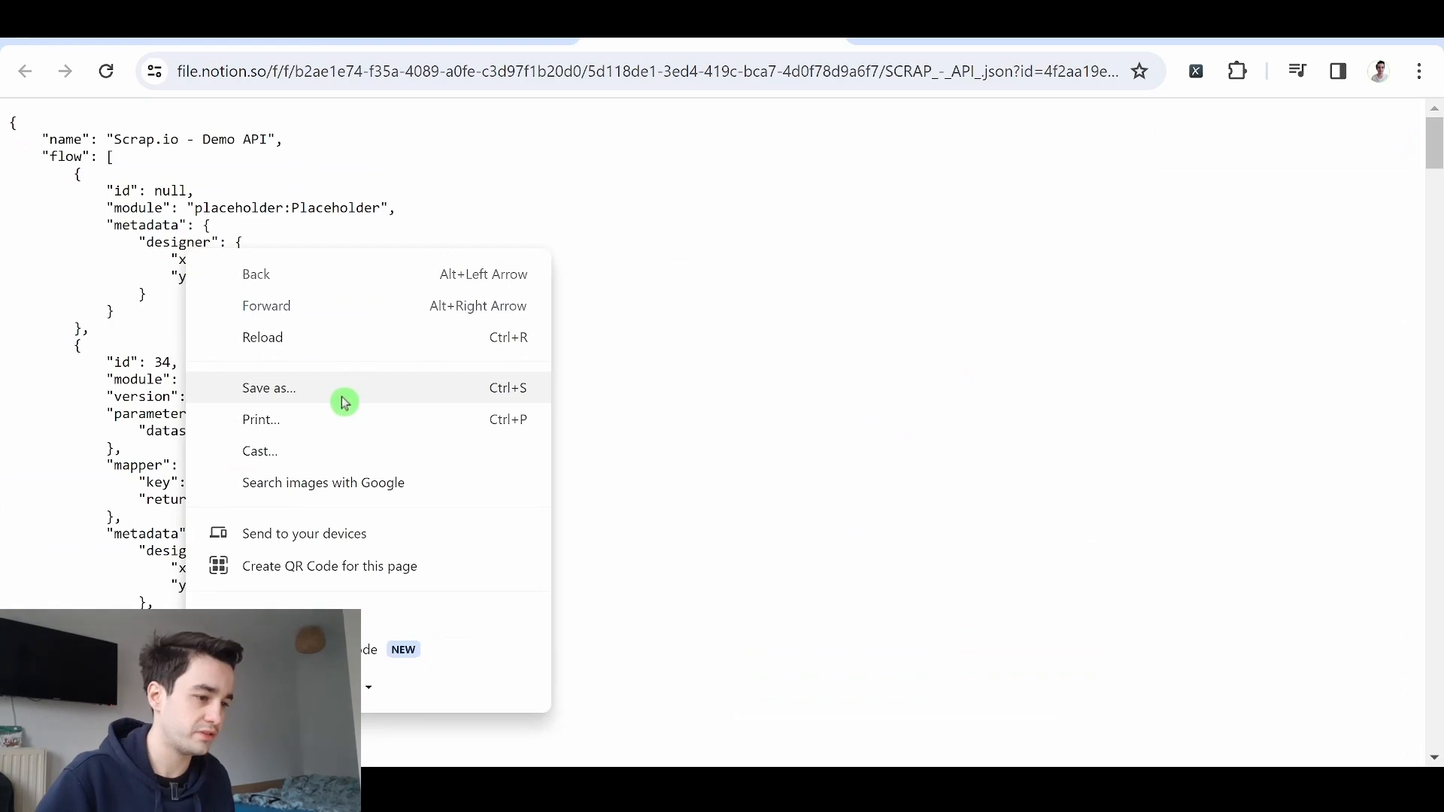
left_click(344, 397)
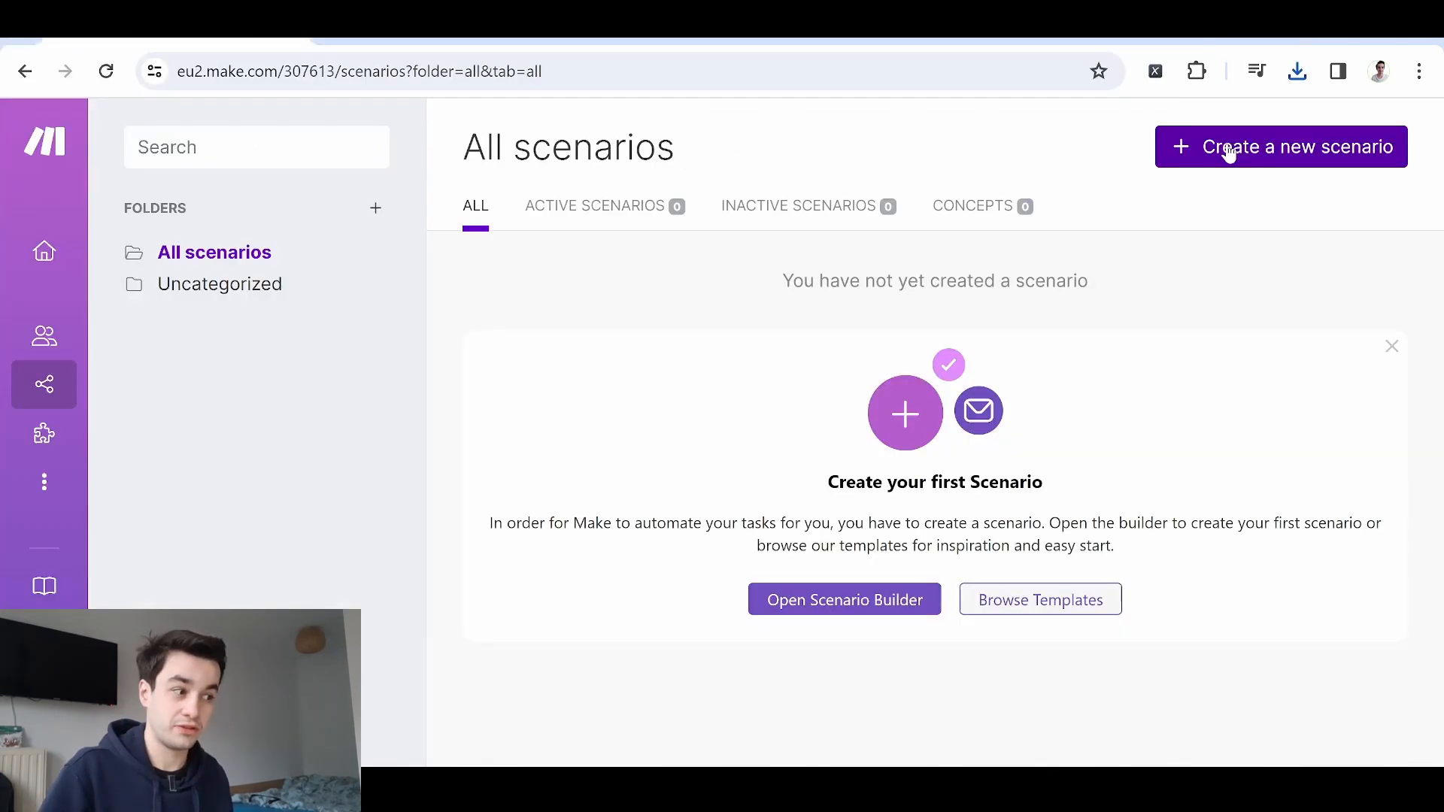
- Create a new scenario and import the blueprint file SCRAP - API .json into it
left_click(1229, 150)
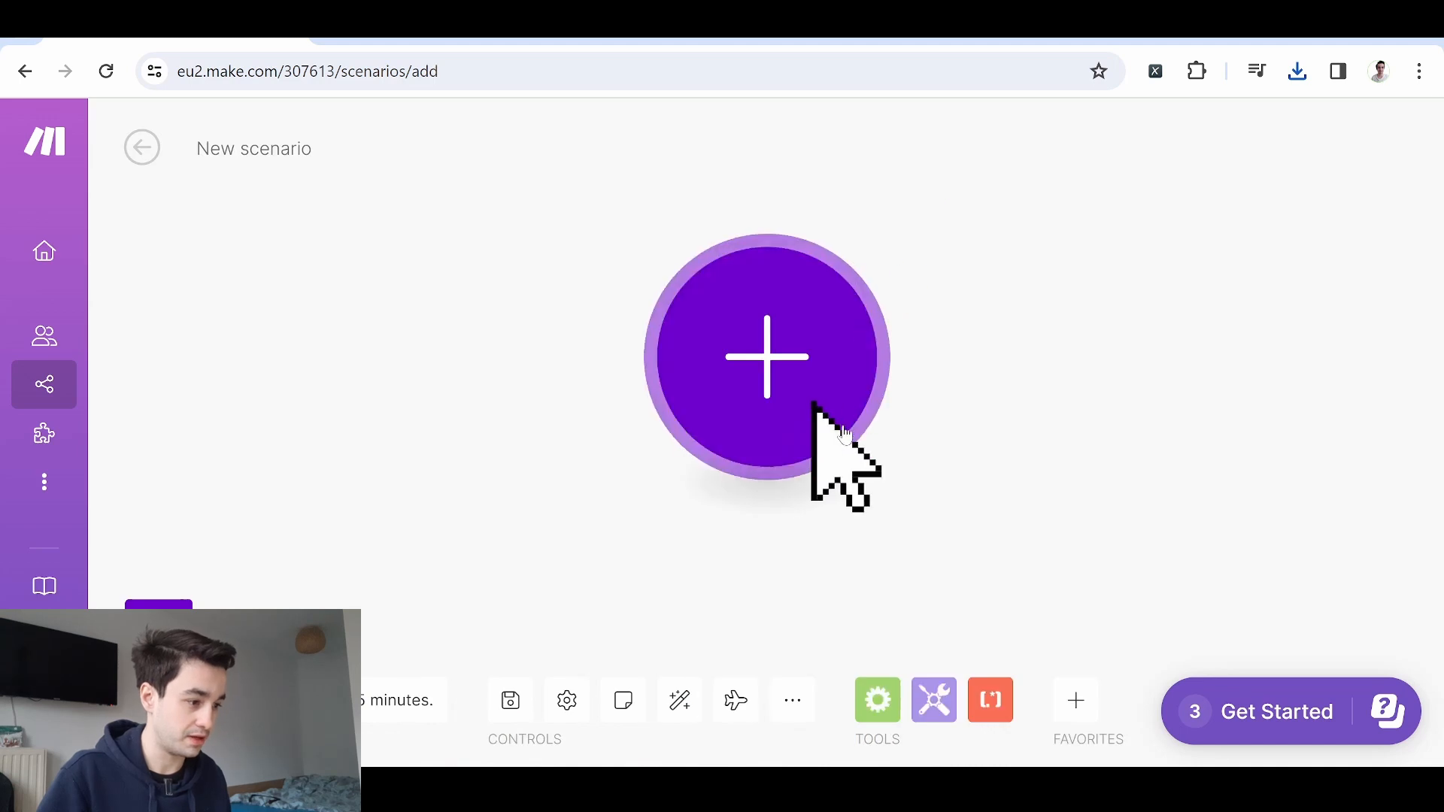
left_click(792, 702)
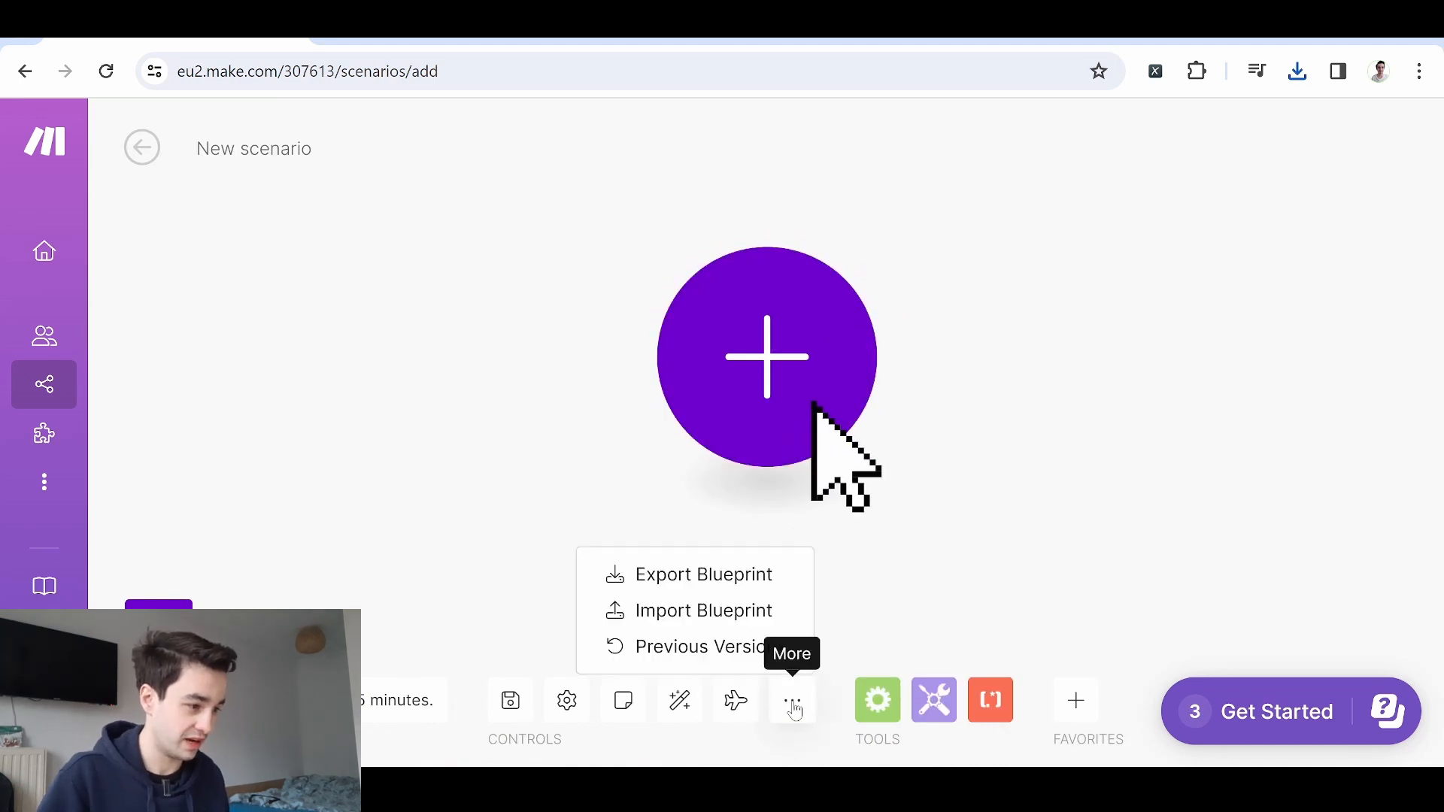
left_click(778, 613)
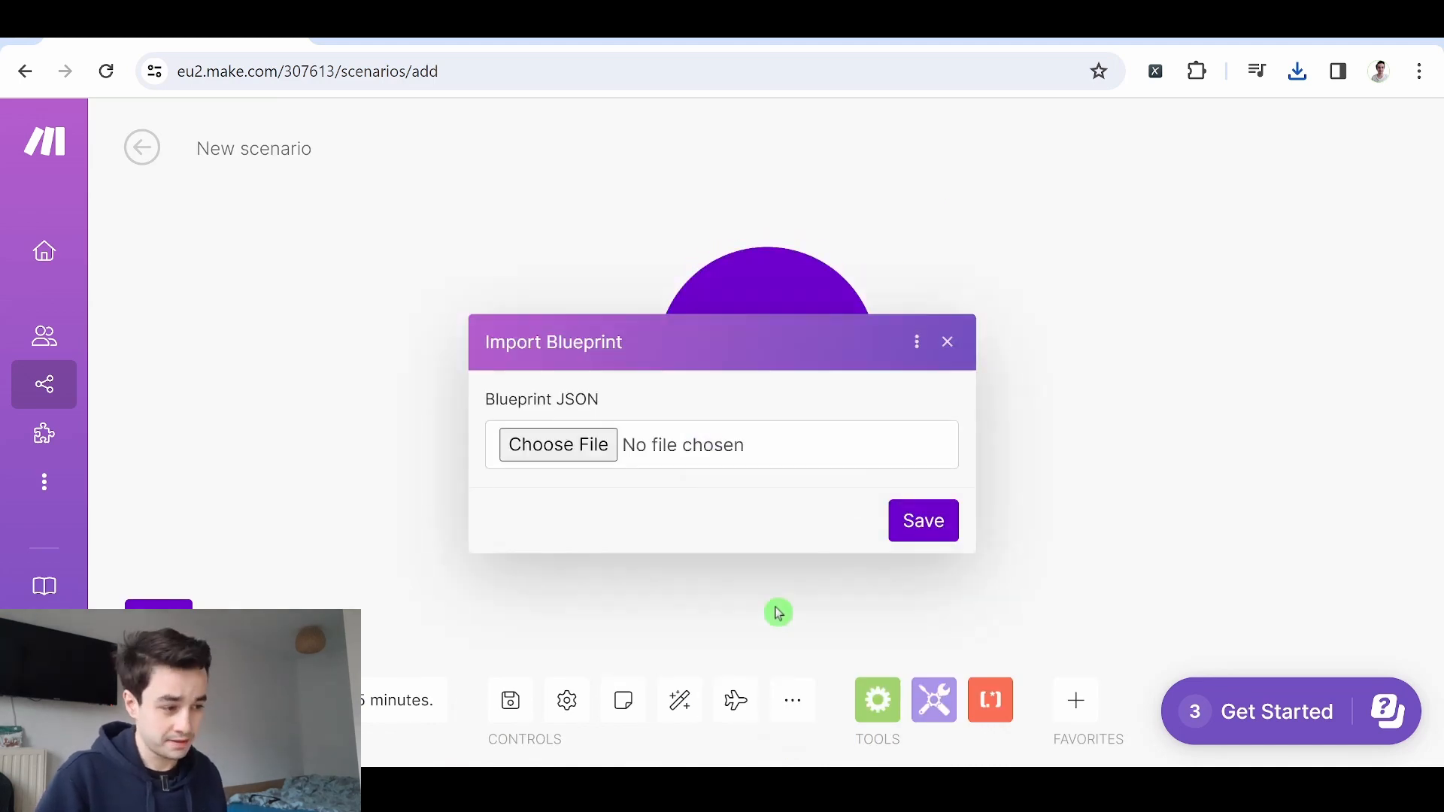
left_click(543, 445)
double_click(535, 451)
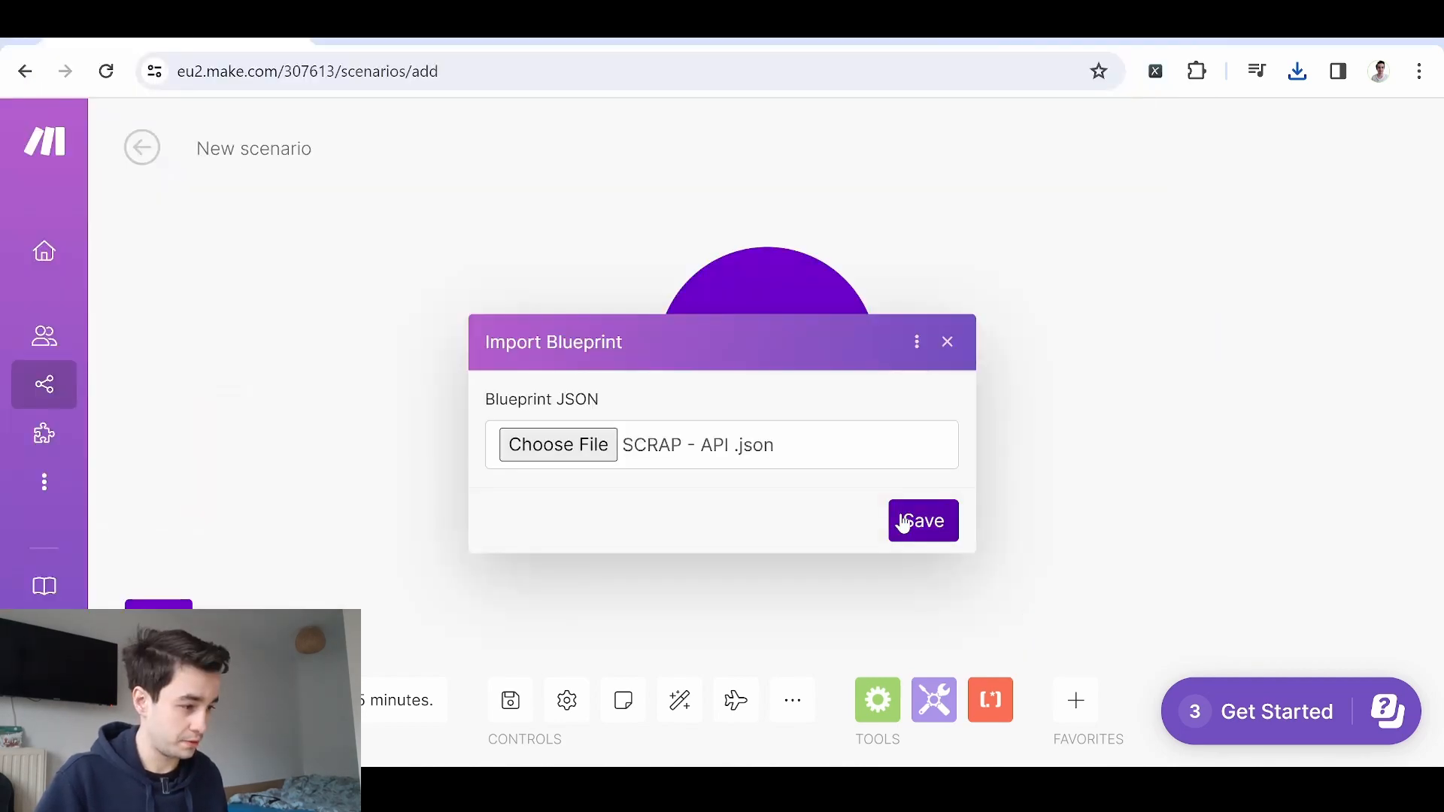
left_click(903, 519)
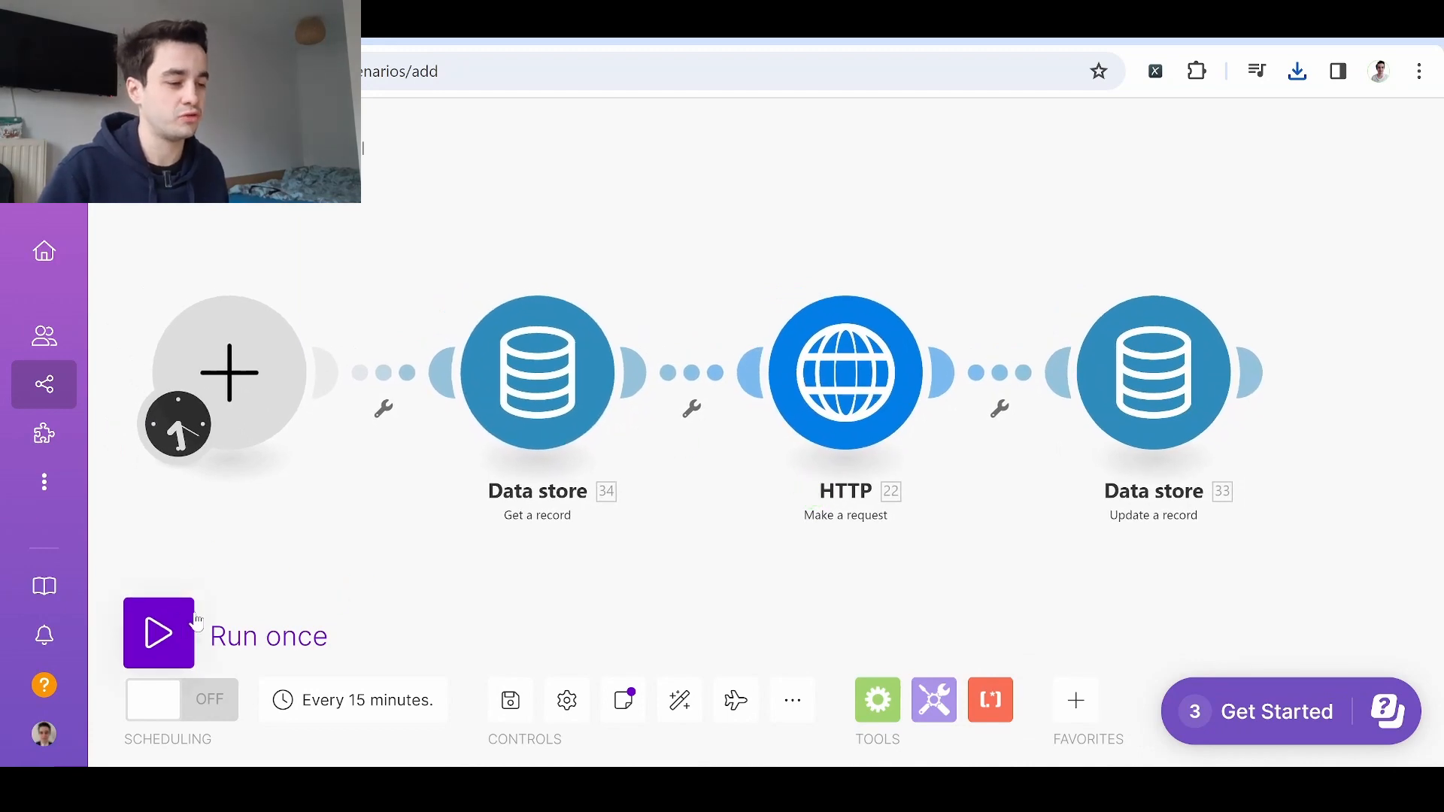
left_click(285, 544)
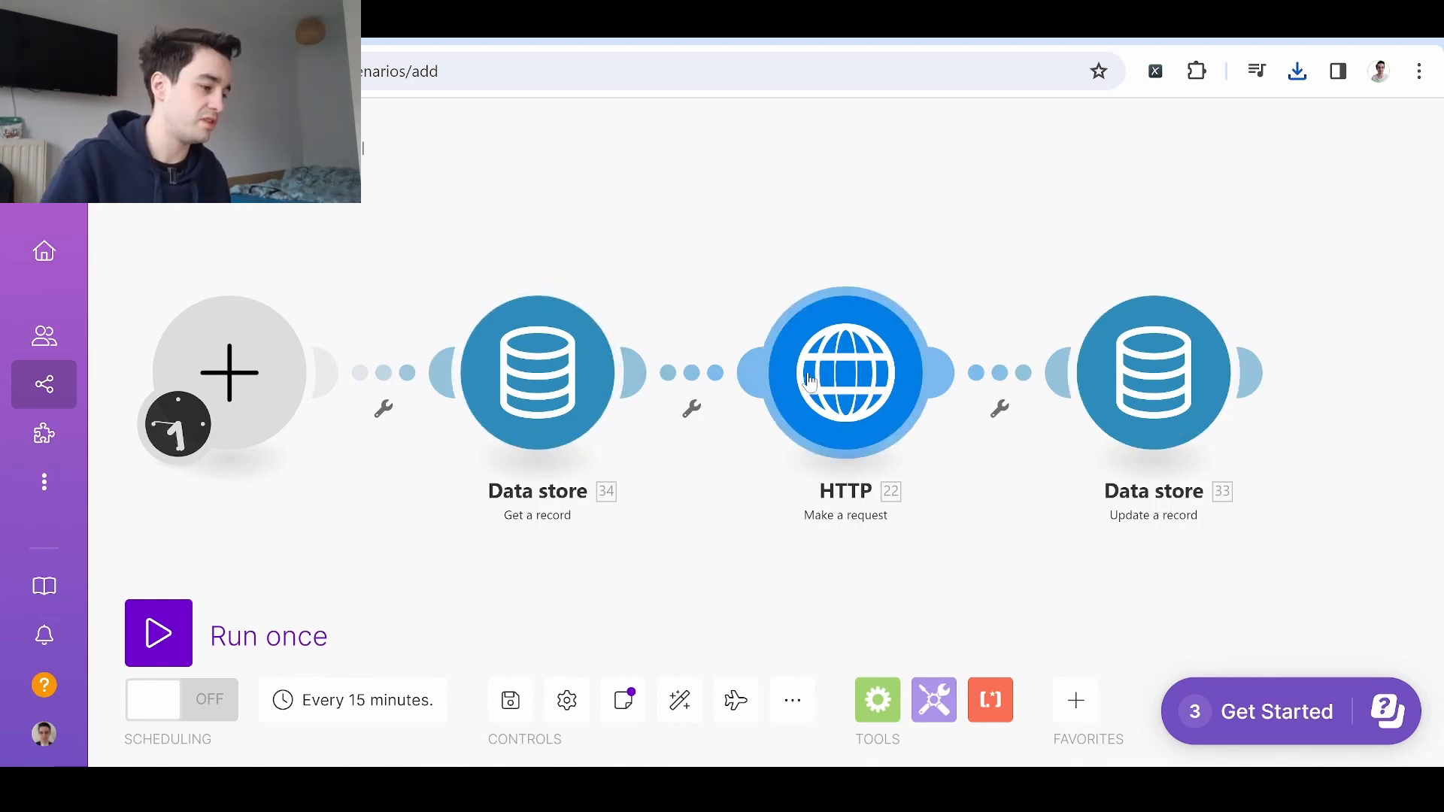
left_click(839, 226)
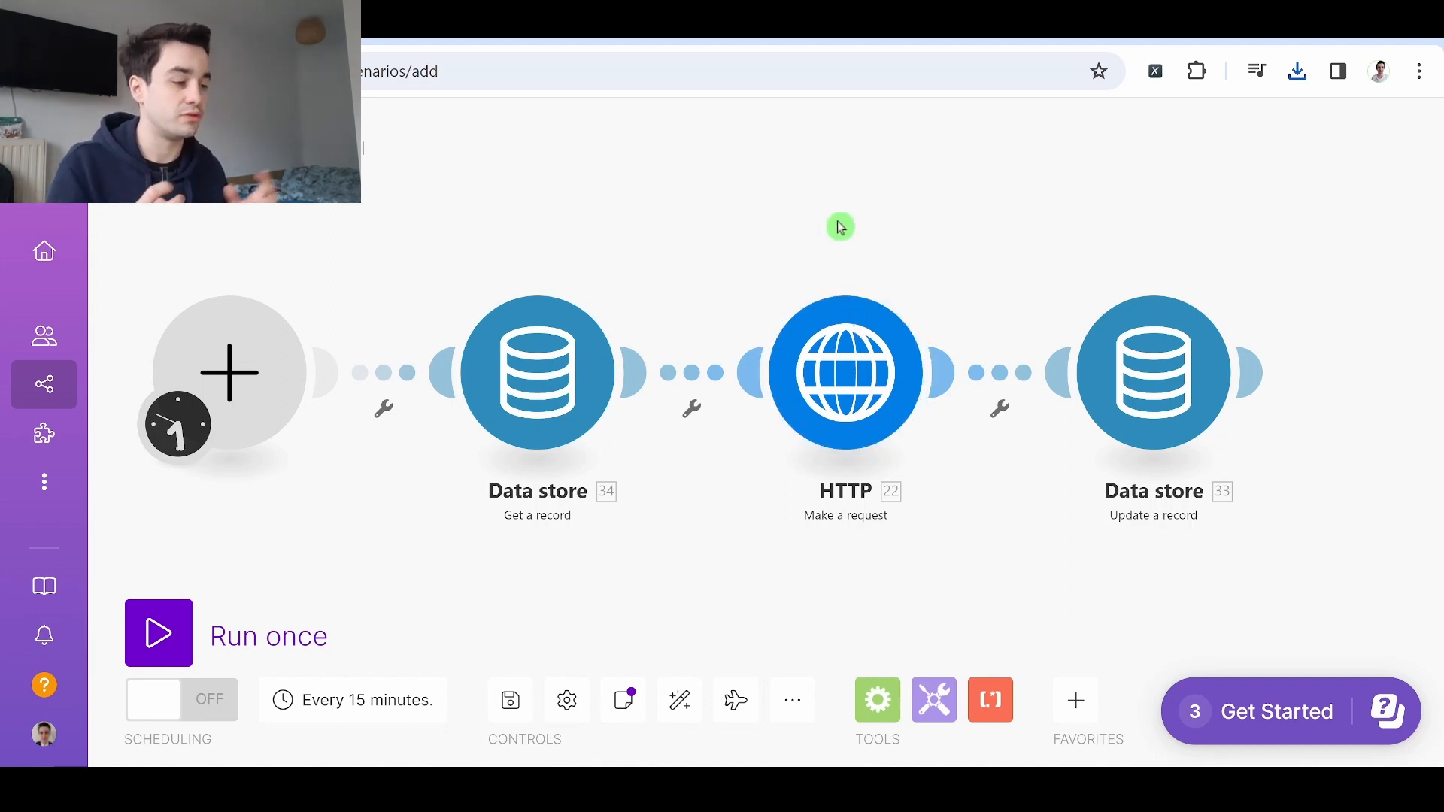
- Set the Get a record module to use My data store and save the module
left_click(545, 333)
left_click(779, 358)
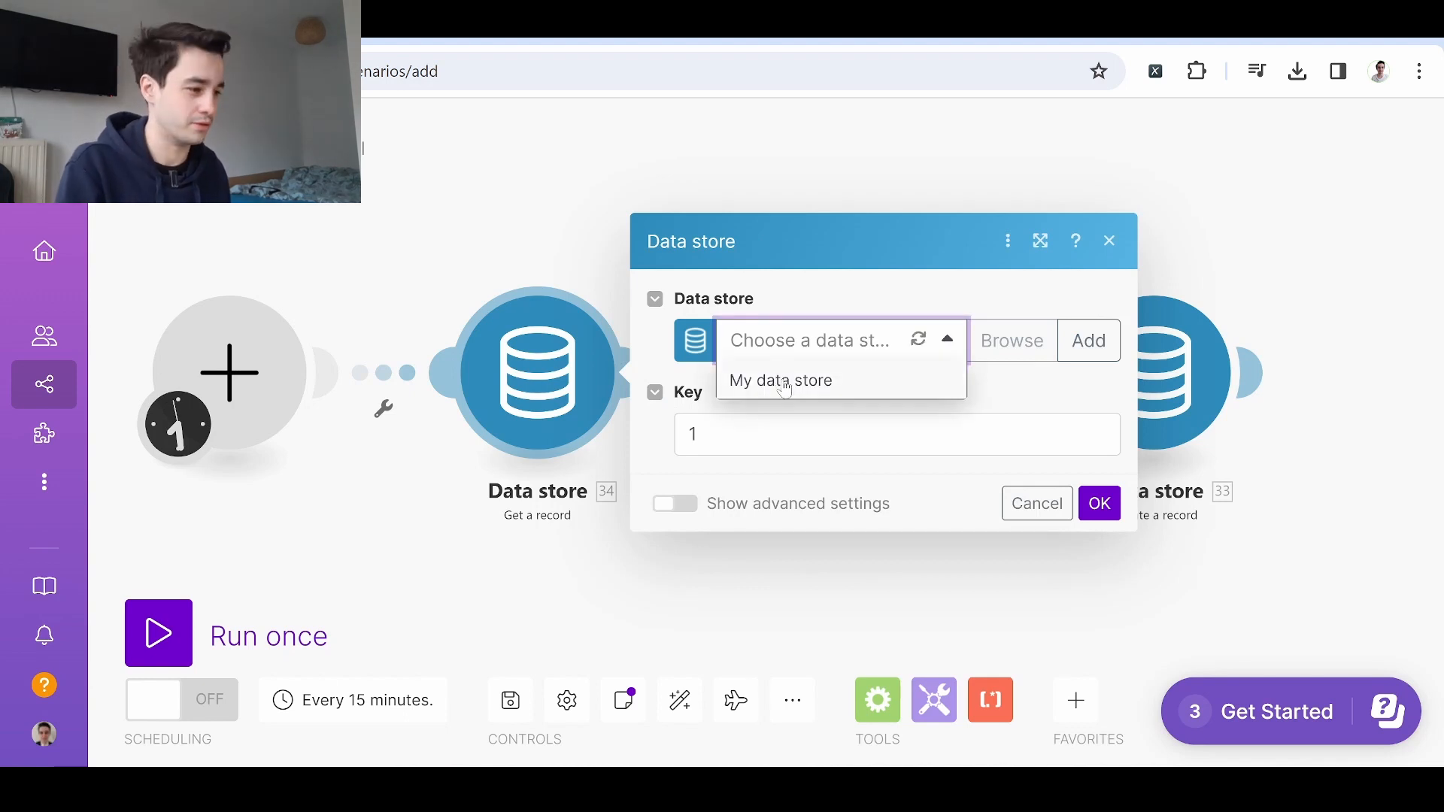
left_click(785, 385)
left_click(1099, 503)
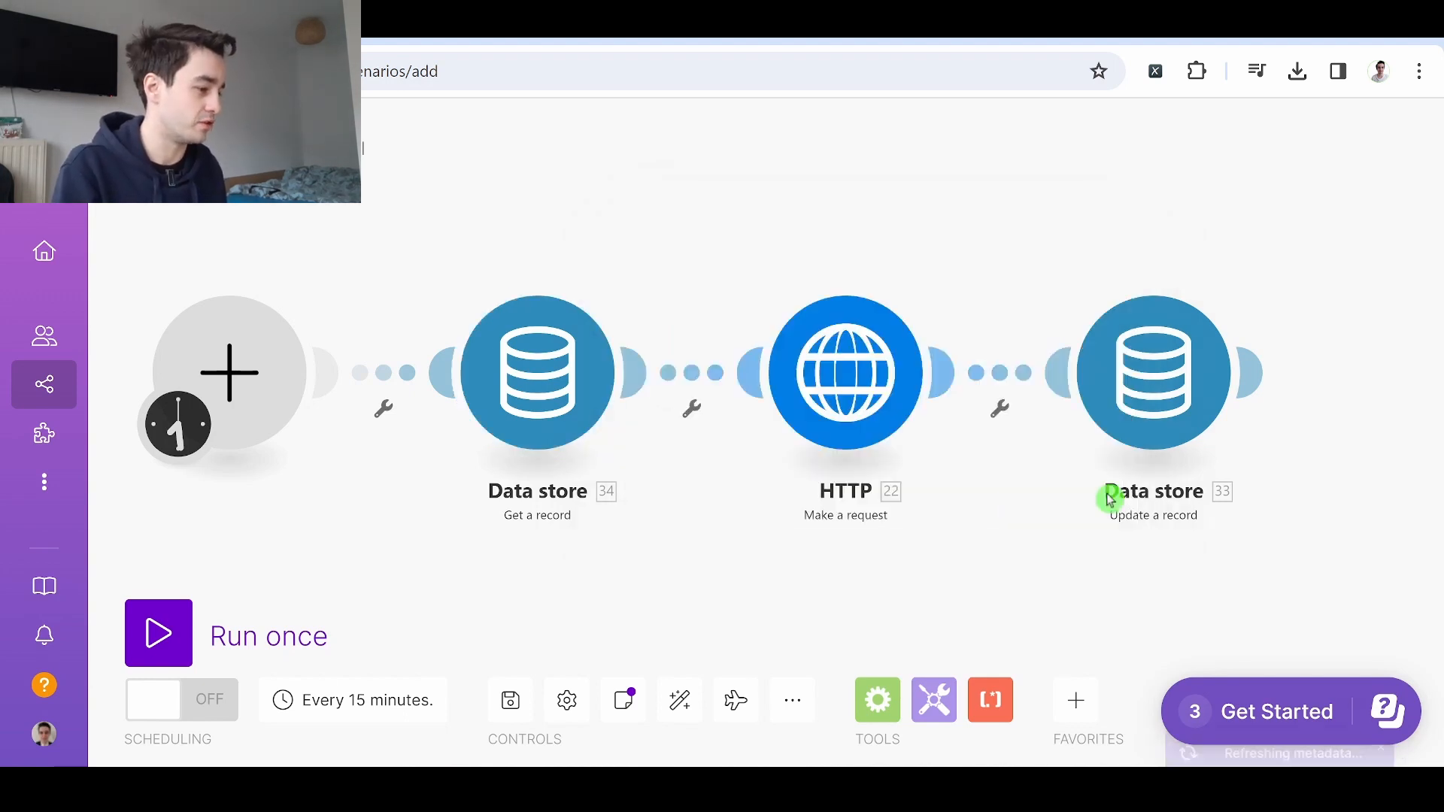
- Choose My data store in the Update a record module and save its settings
left_click(1138, 376)
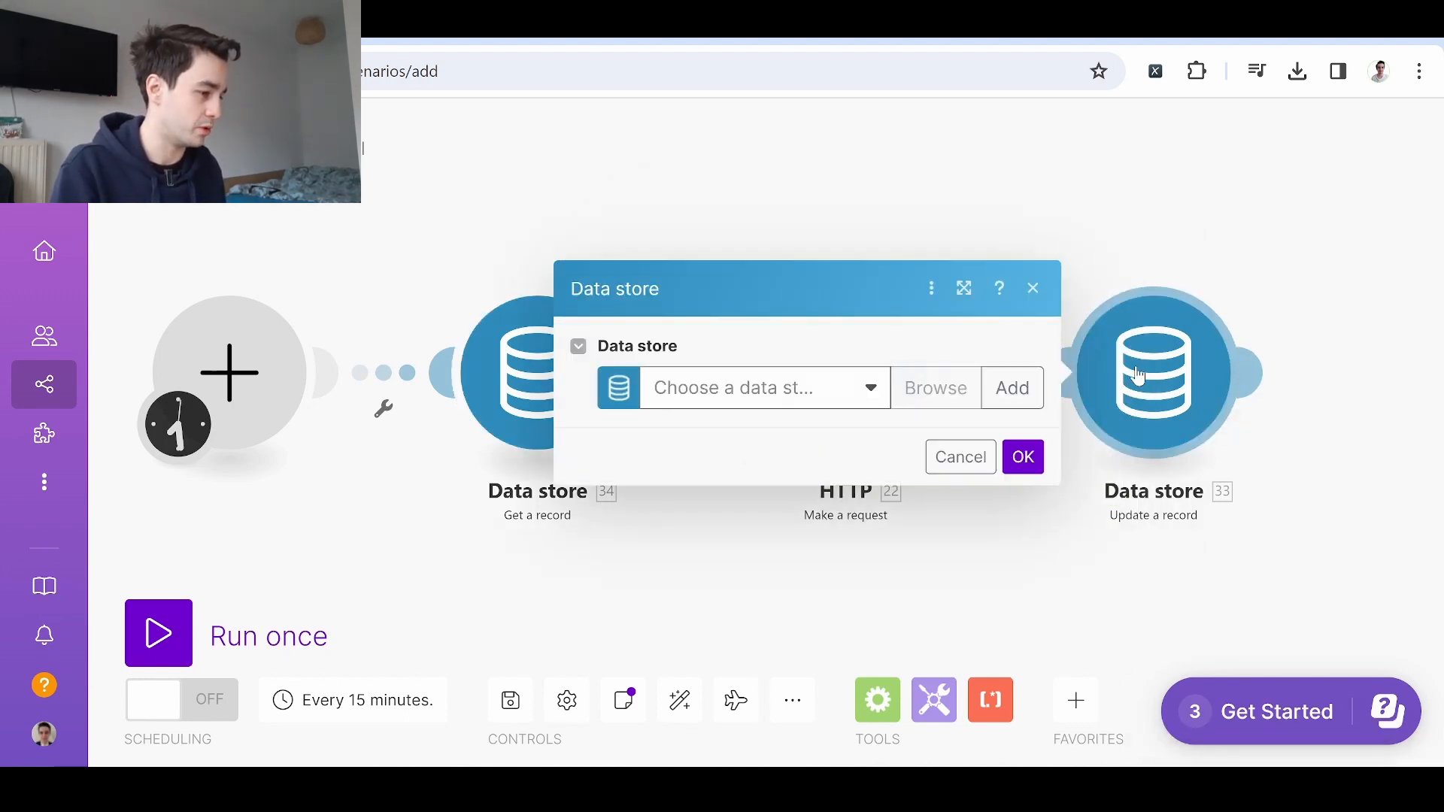
left_click(736, 389)
left_click(703, 426)
left_click(635, 318)
left_click(1037, 740)
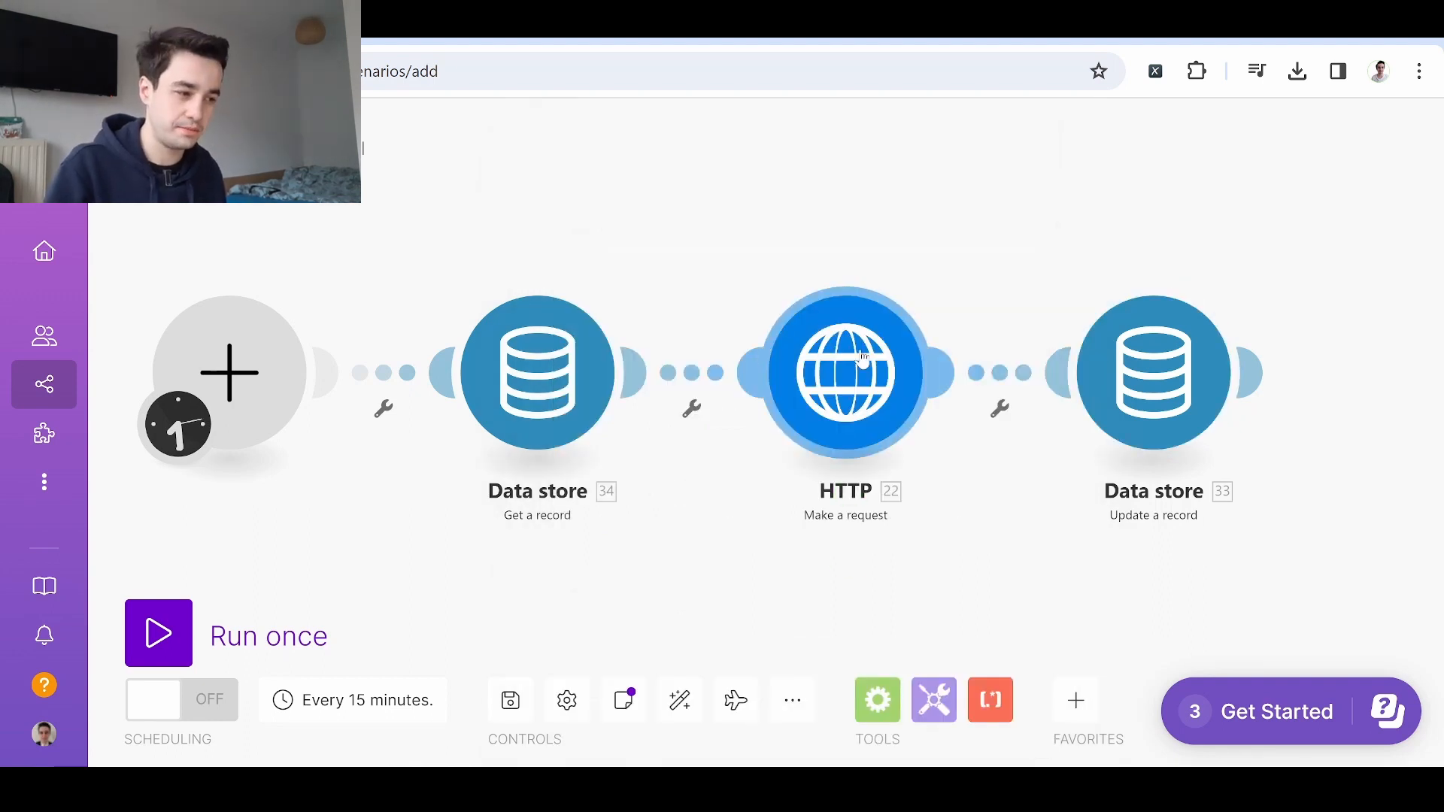
- Replace the API key after Bearer in the HTTP module's Authorization header with the key copied from Notepad, check the query parameters, and save
left_click(862, 356)
scroll(970, 509, "down", 2)
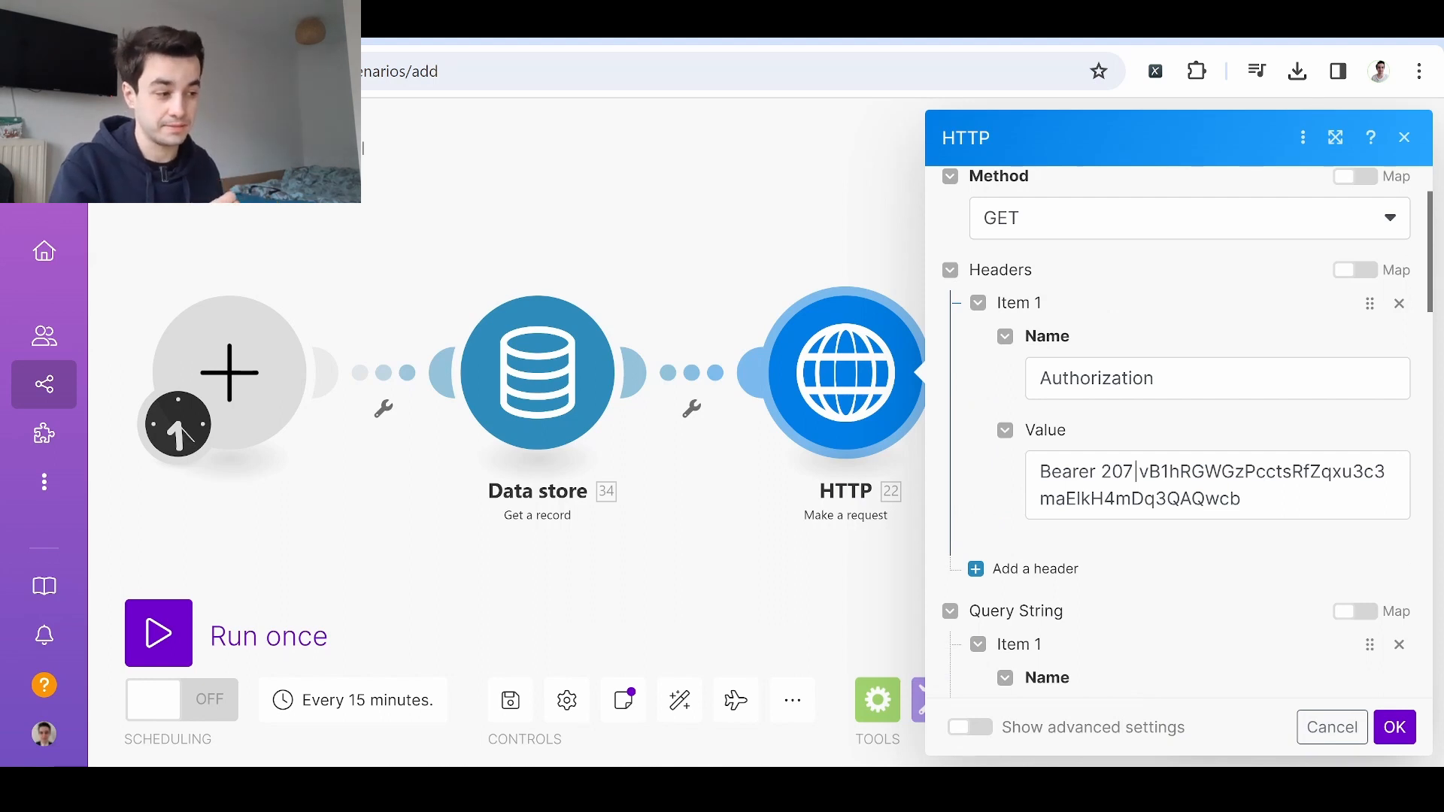
key("alt+Tab")
key("ctrl+c")
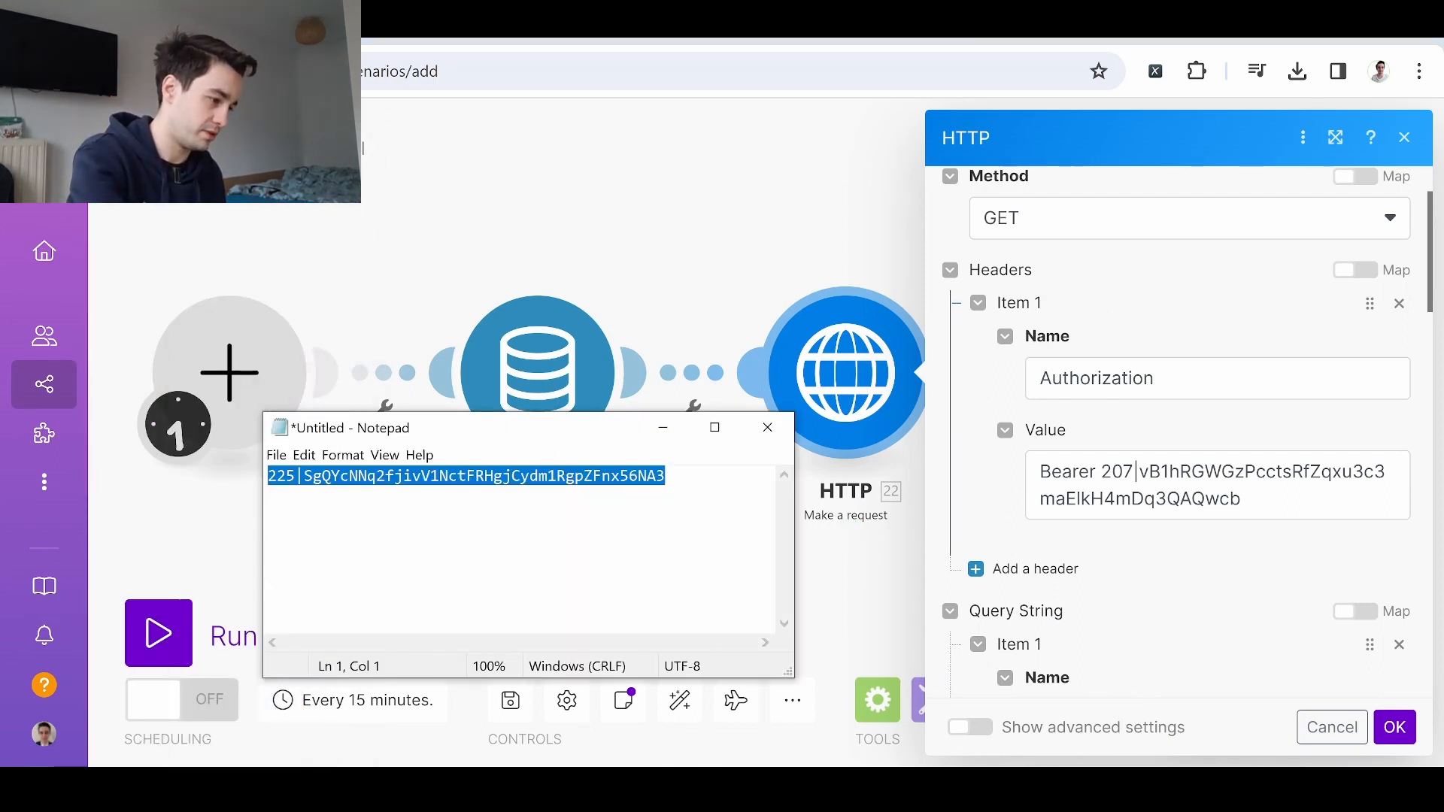
key("alt+Tab")
key("ctrl+v")
scroll(1103, 516, "down", 15)
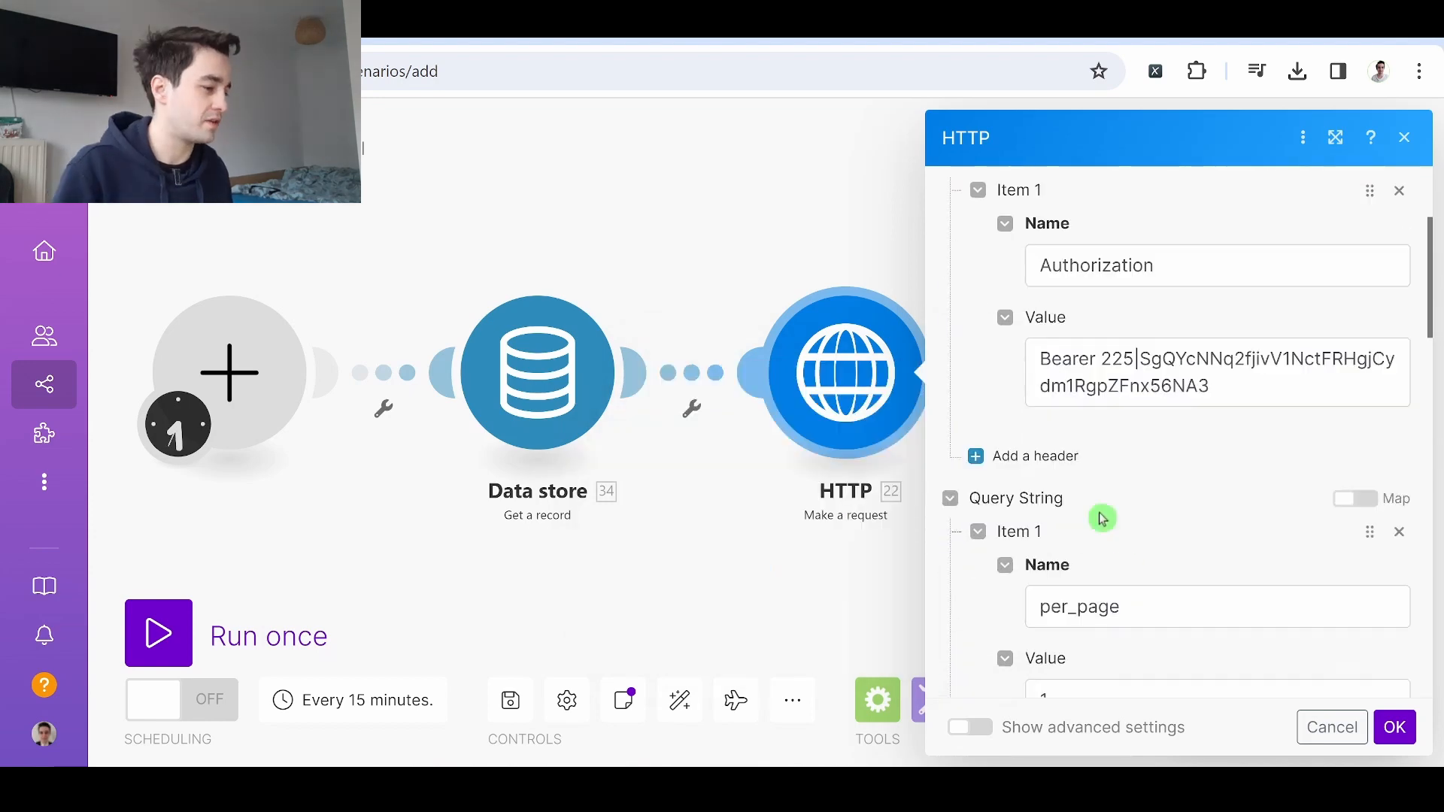
scroll(1132, 440, "down", 3)
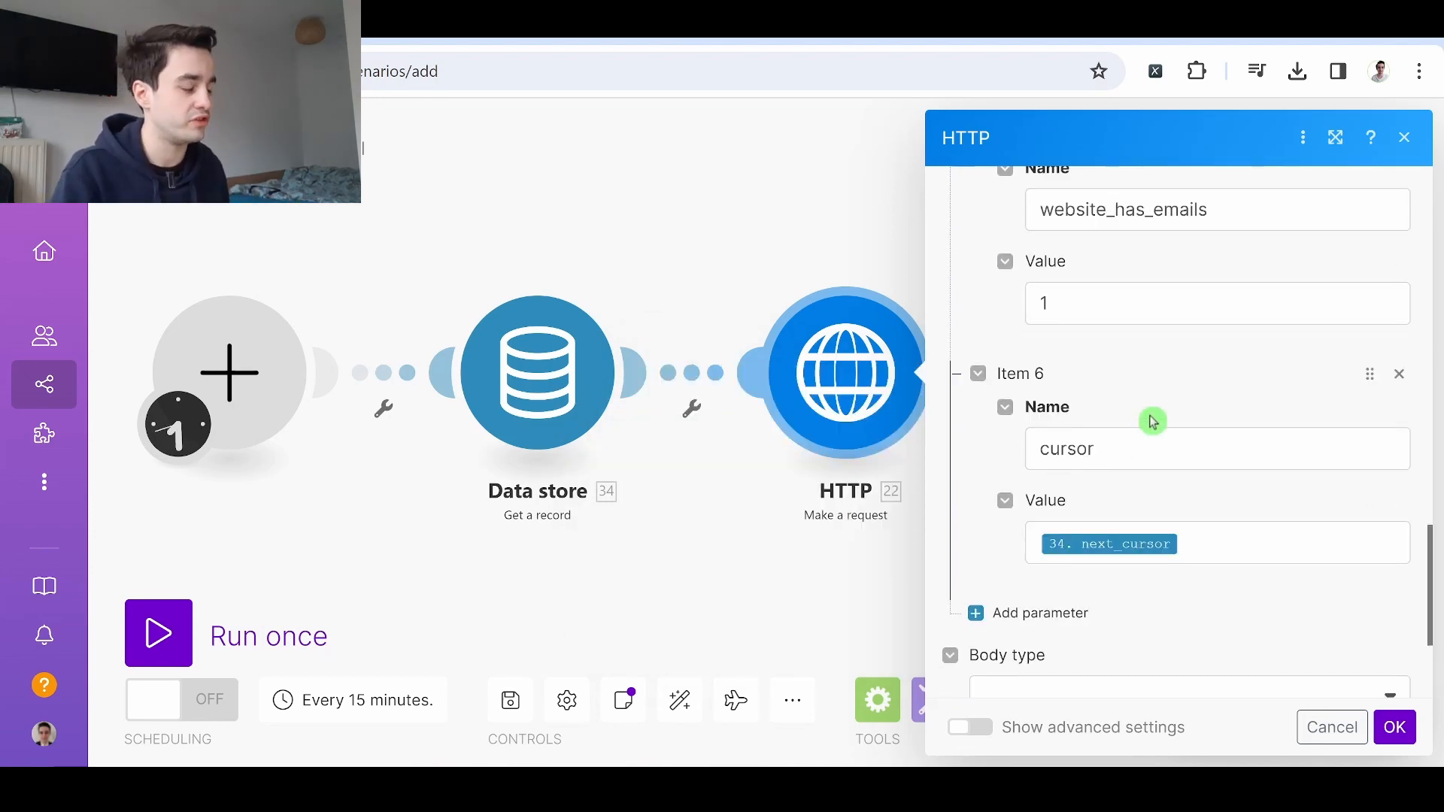
scroll(1151, 419, "down", 3)
left_click(1395, 728)
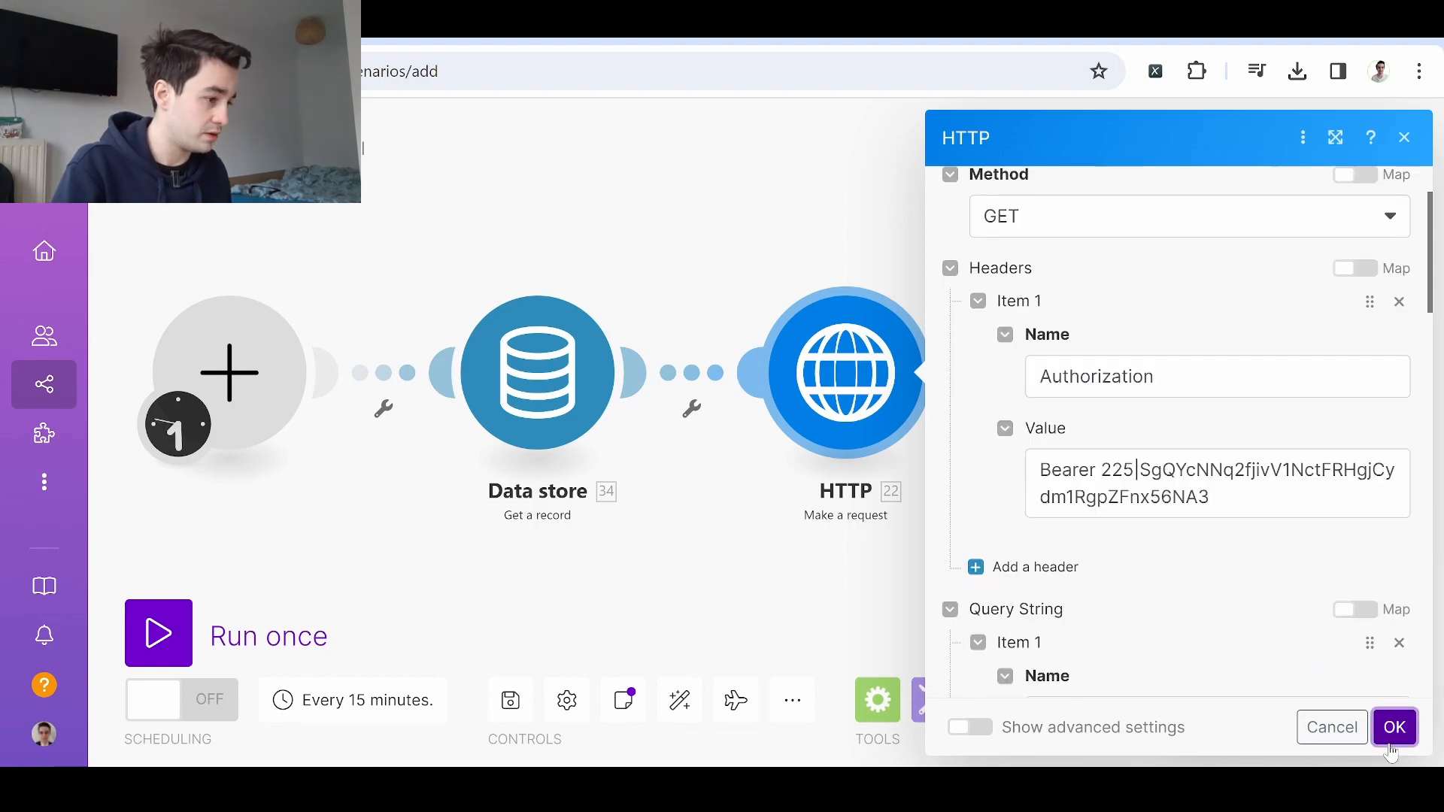
- Run the scenario once and expand the HTTP module's output data down to the first returned place
left_click(158, 635)
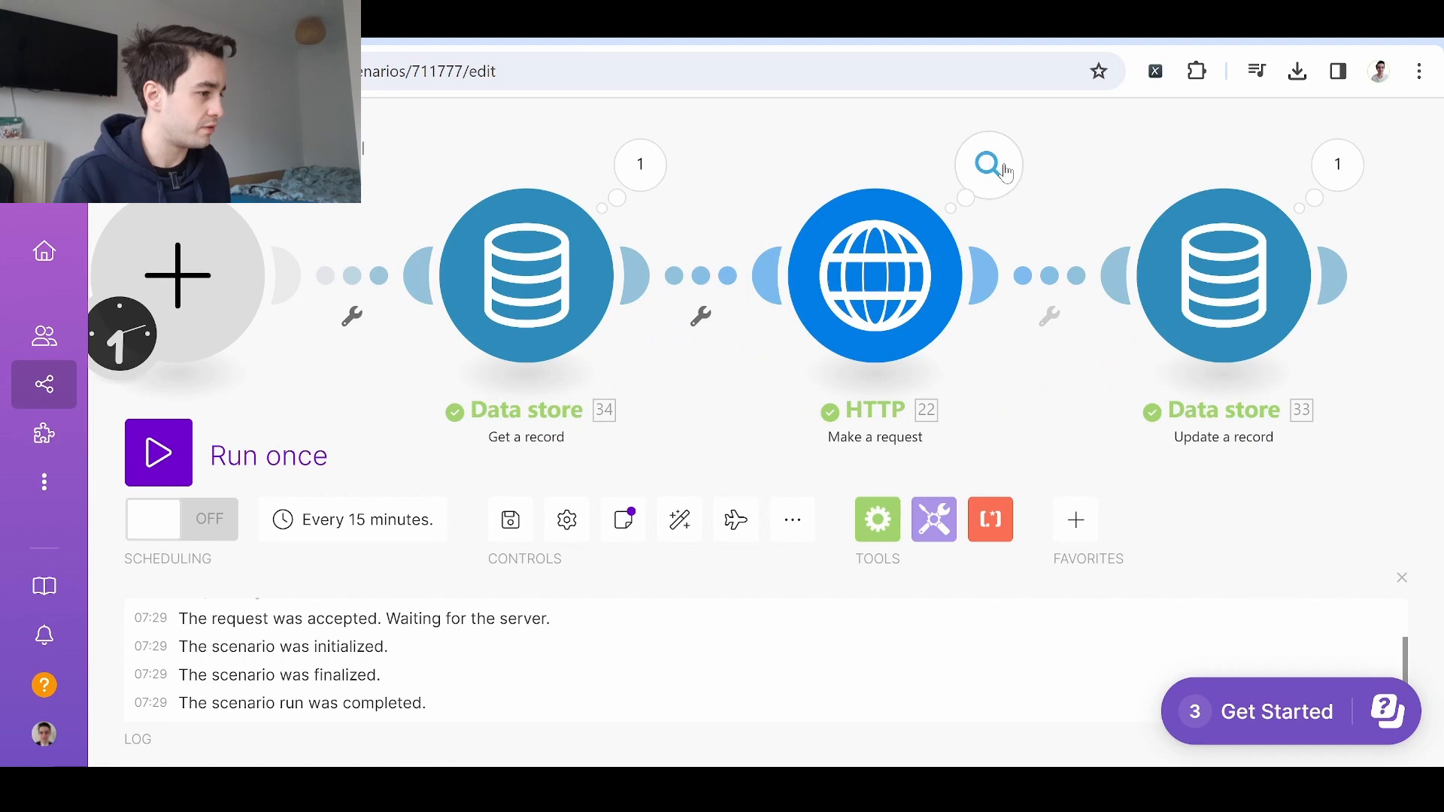
left_click(989, 164)
scroll(497, 316, "down", 2)
scroll(496, 316, "up", 2)
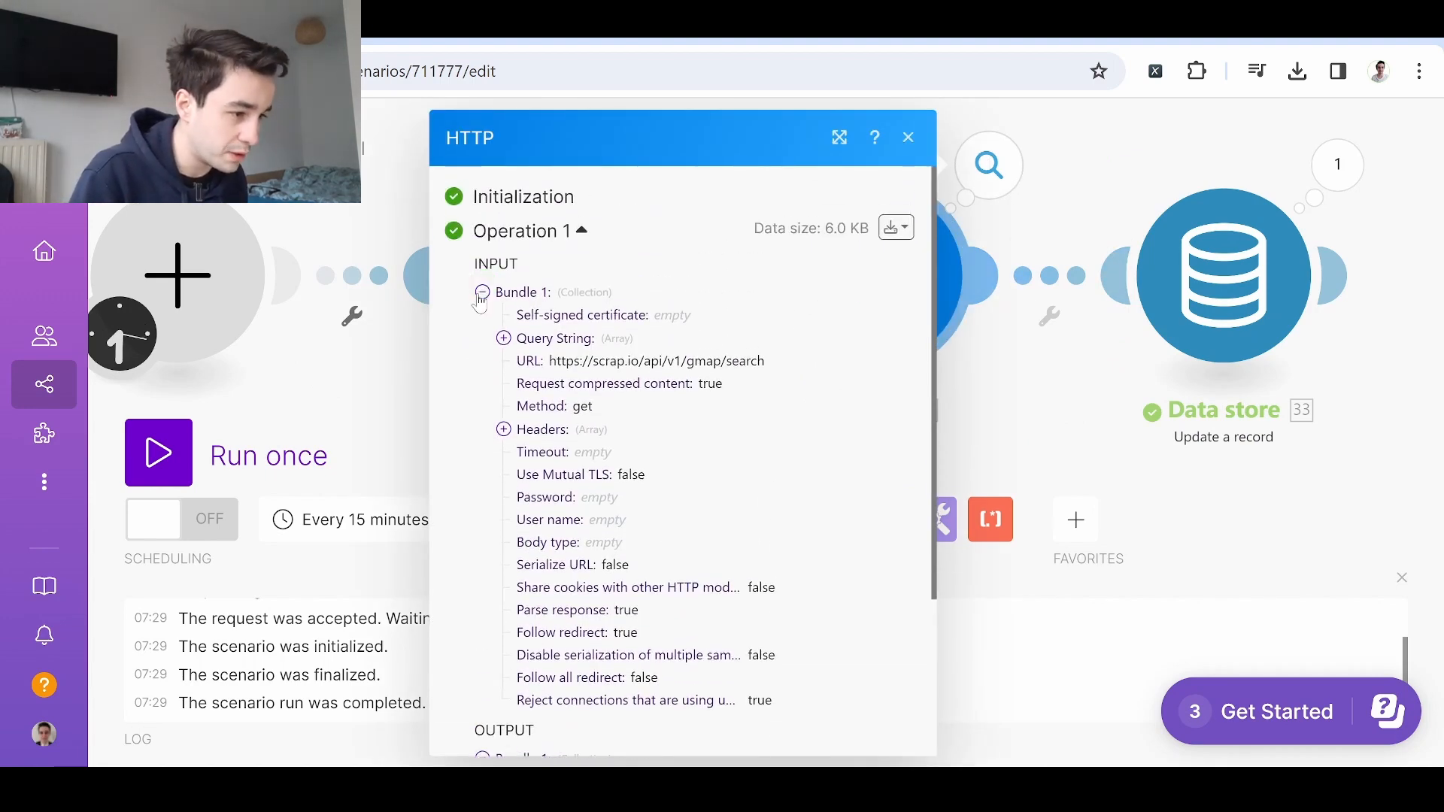
left_click(482, 292)
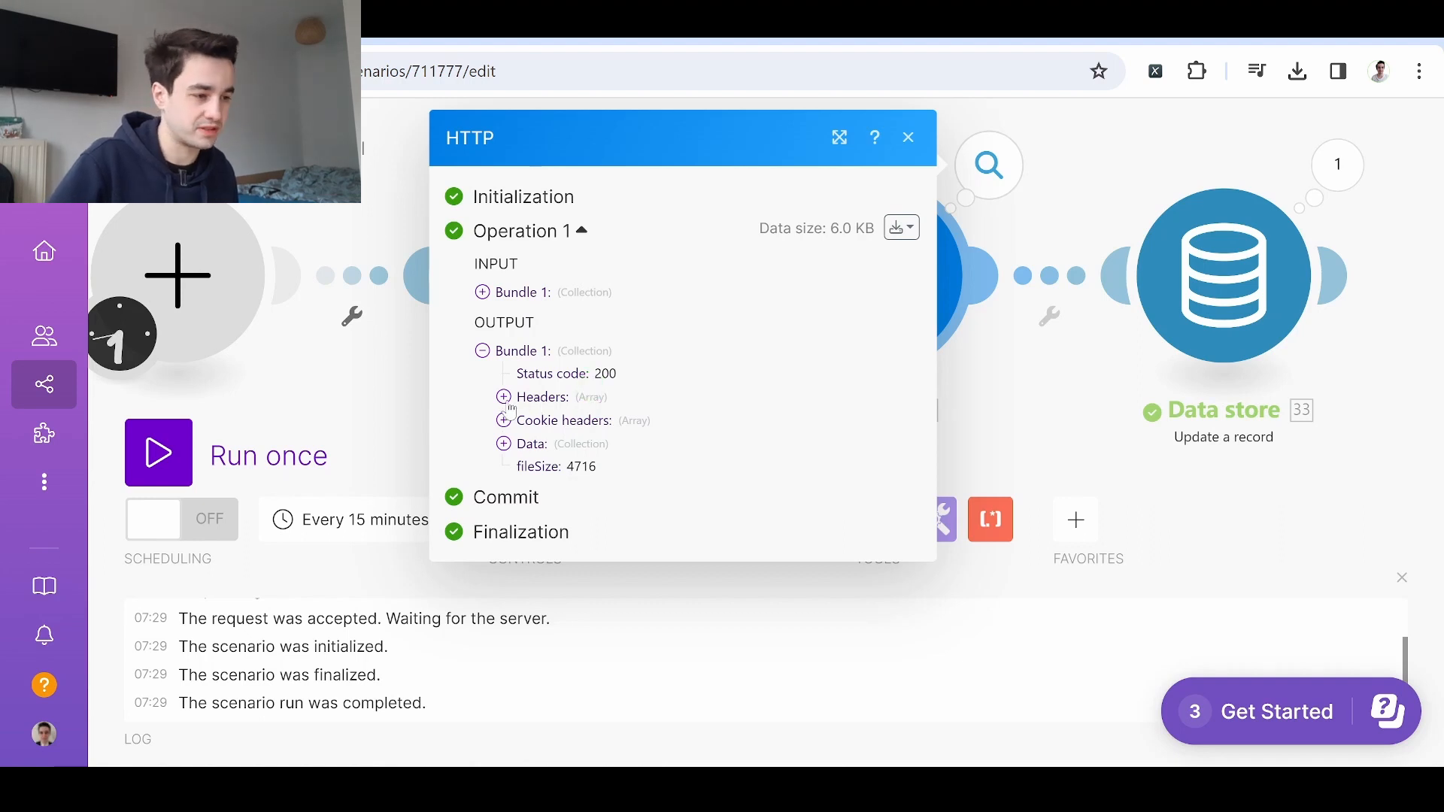
left_click(503, 443)
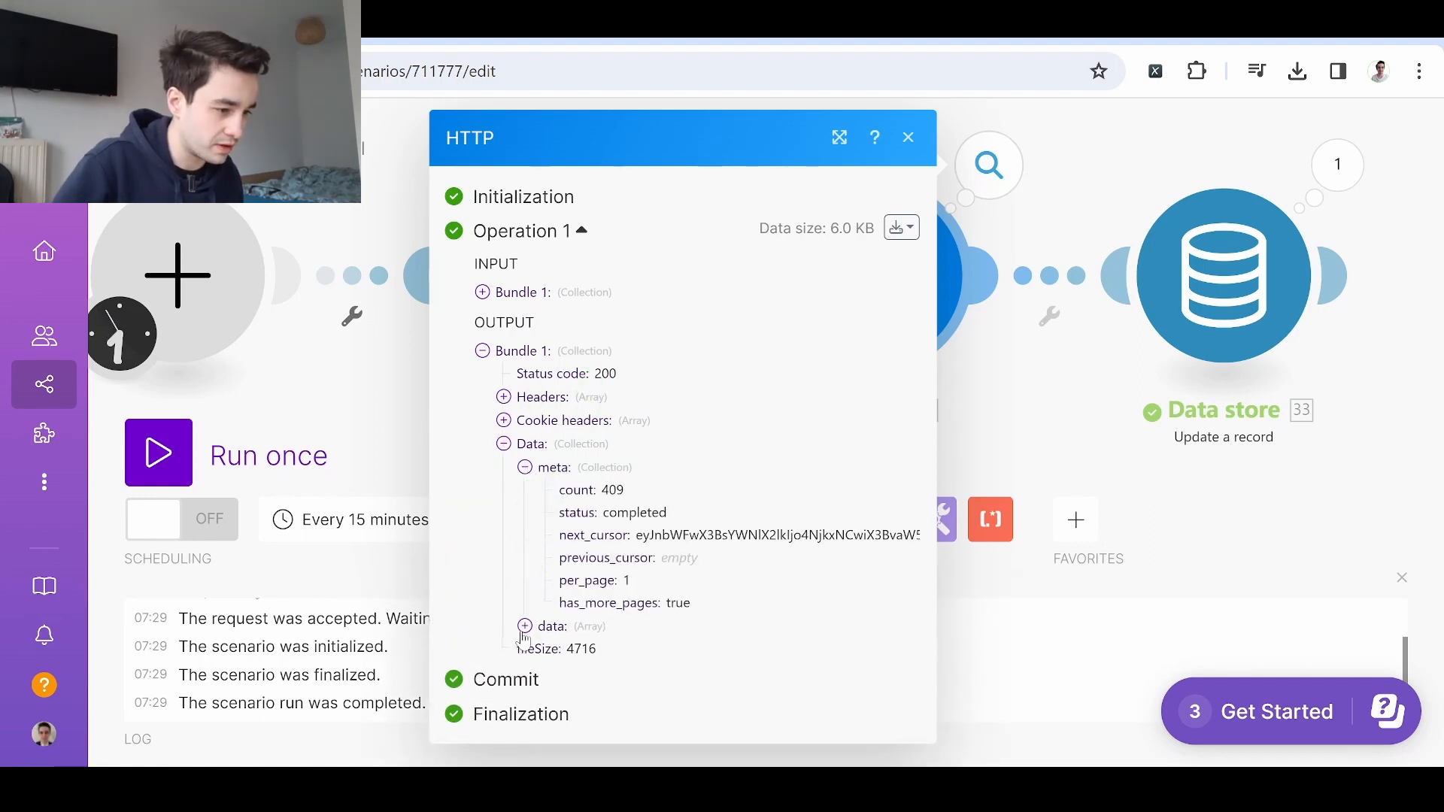
left_click(524, 626)
left_click(546, 639)
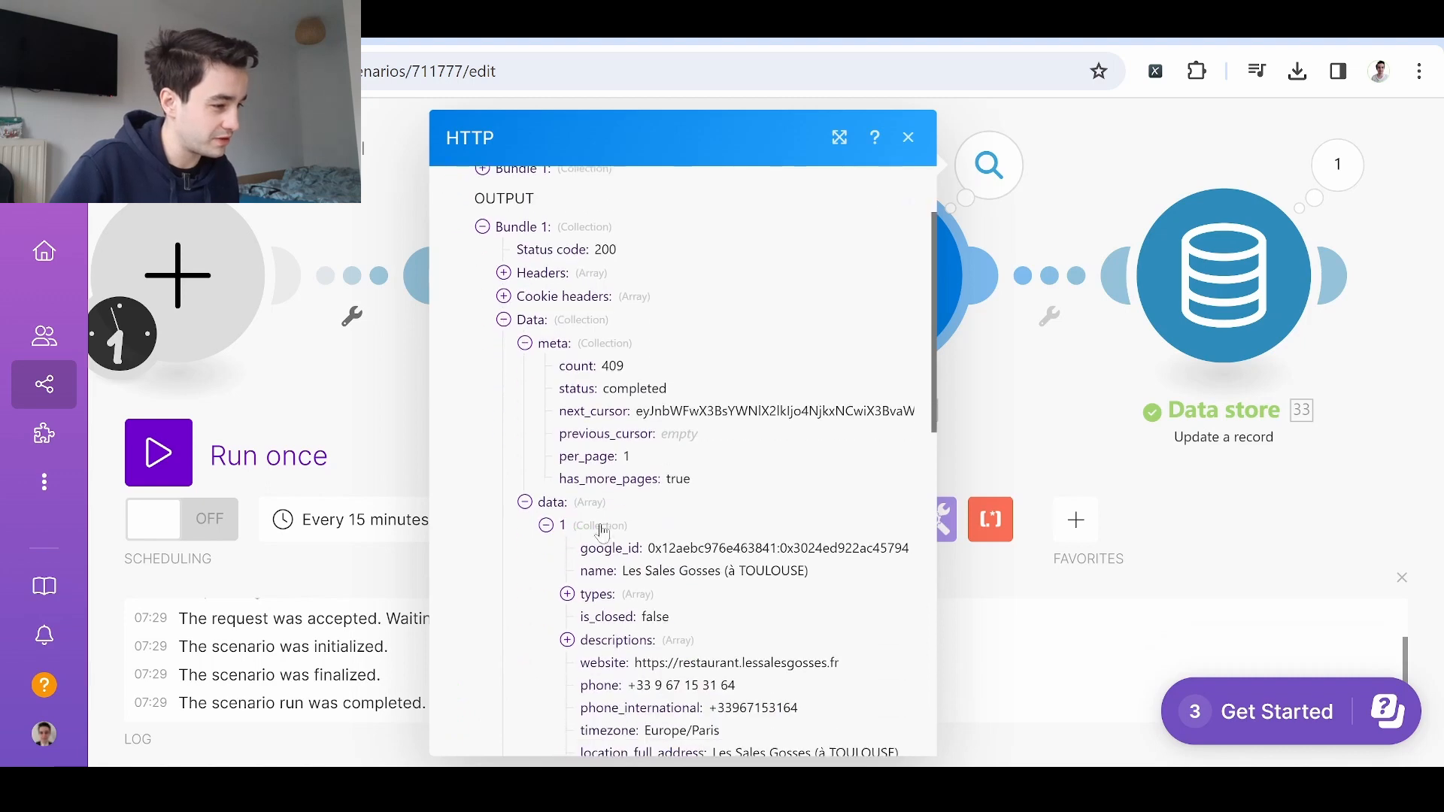
- Examine the returned place's details, including the emails, Facebook and Instagram entries under website_data, and close the HTTP output
scroll(625, 493, "down", 3)
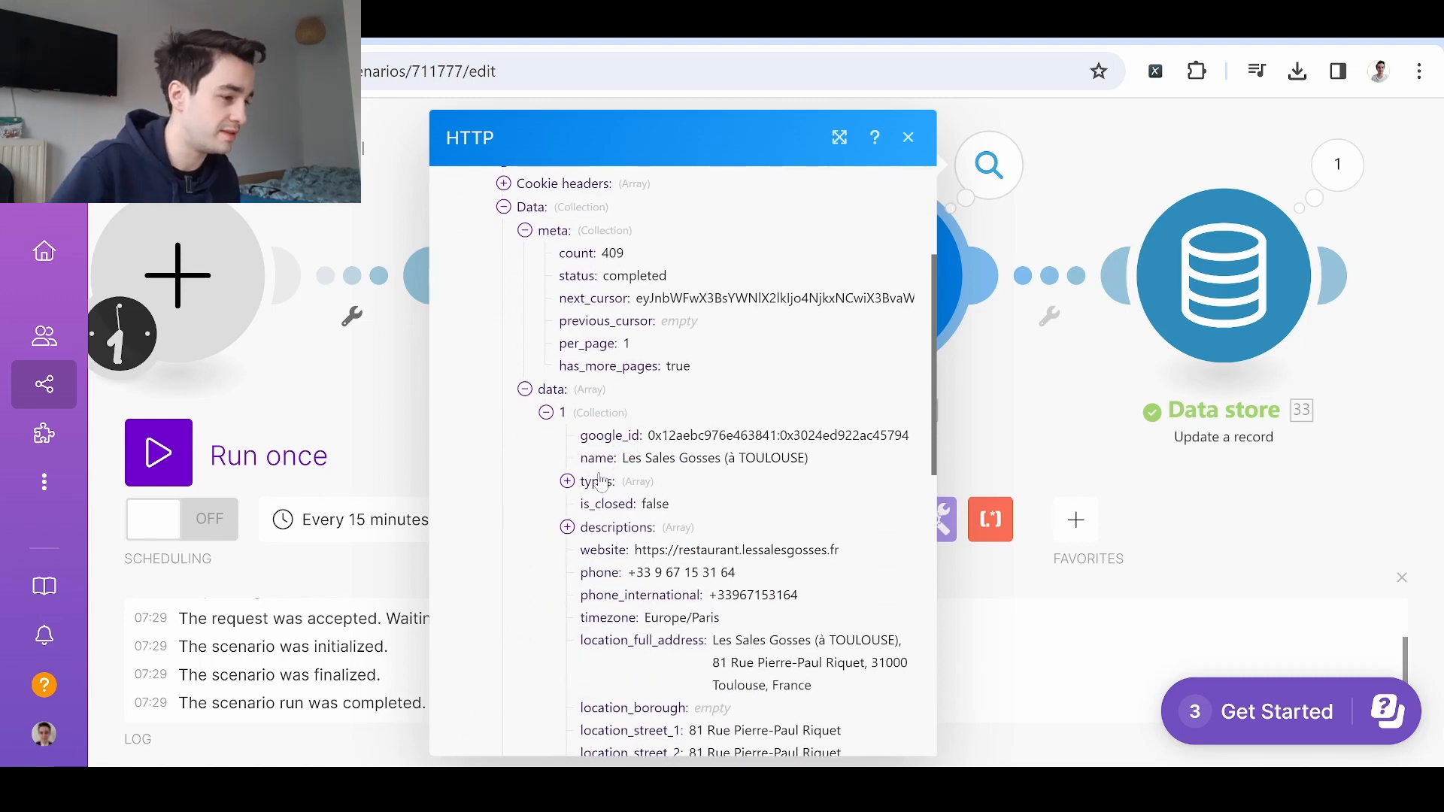
scroll(661, 480, "down", 2)
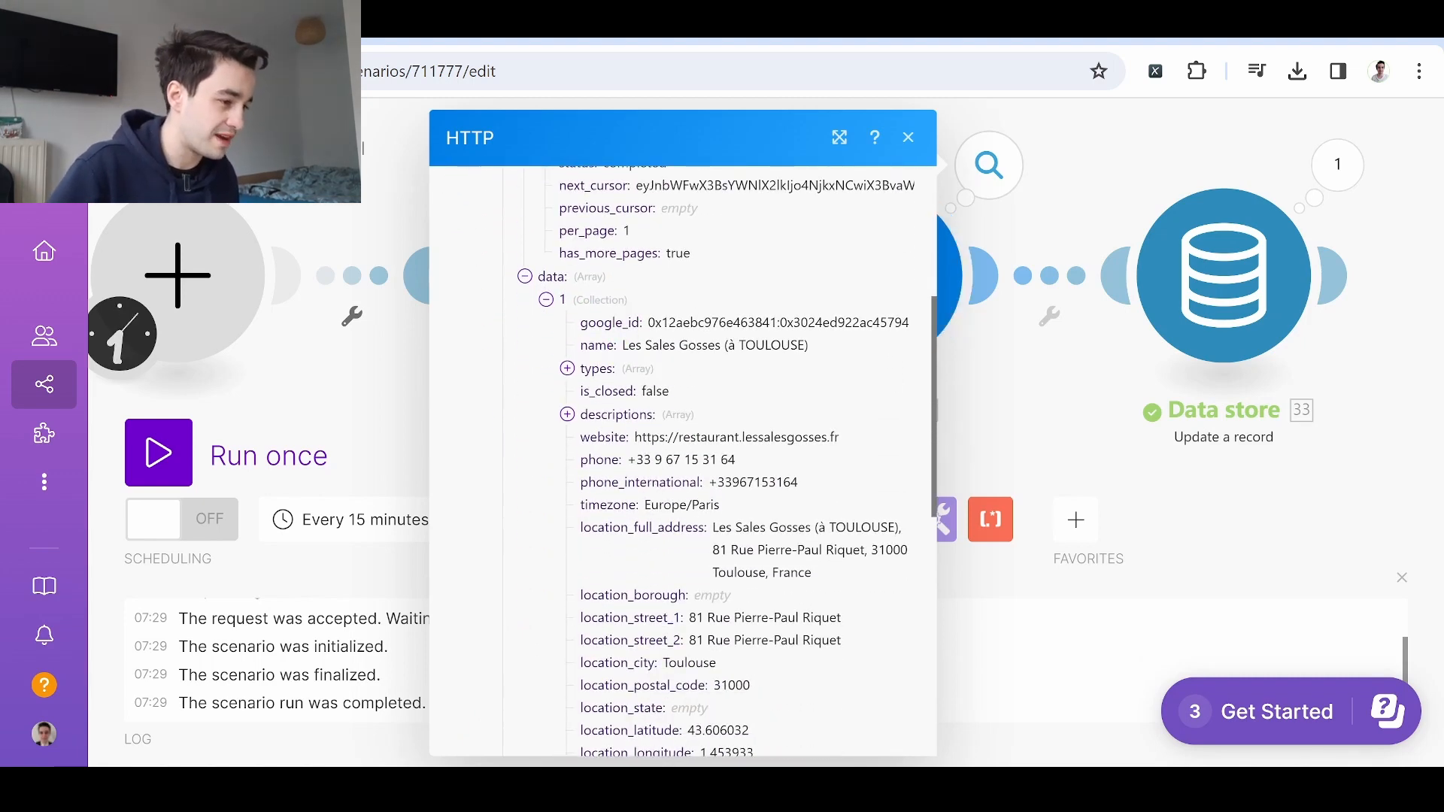
scroll(683, 459, "down", 2)
scroll(743, 402, "down", 6)
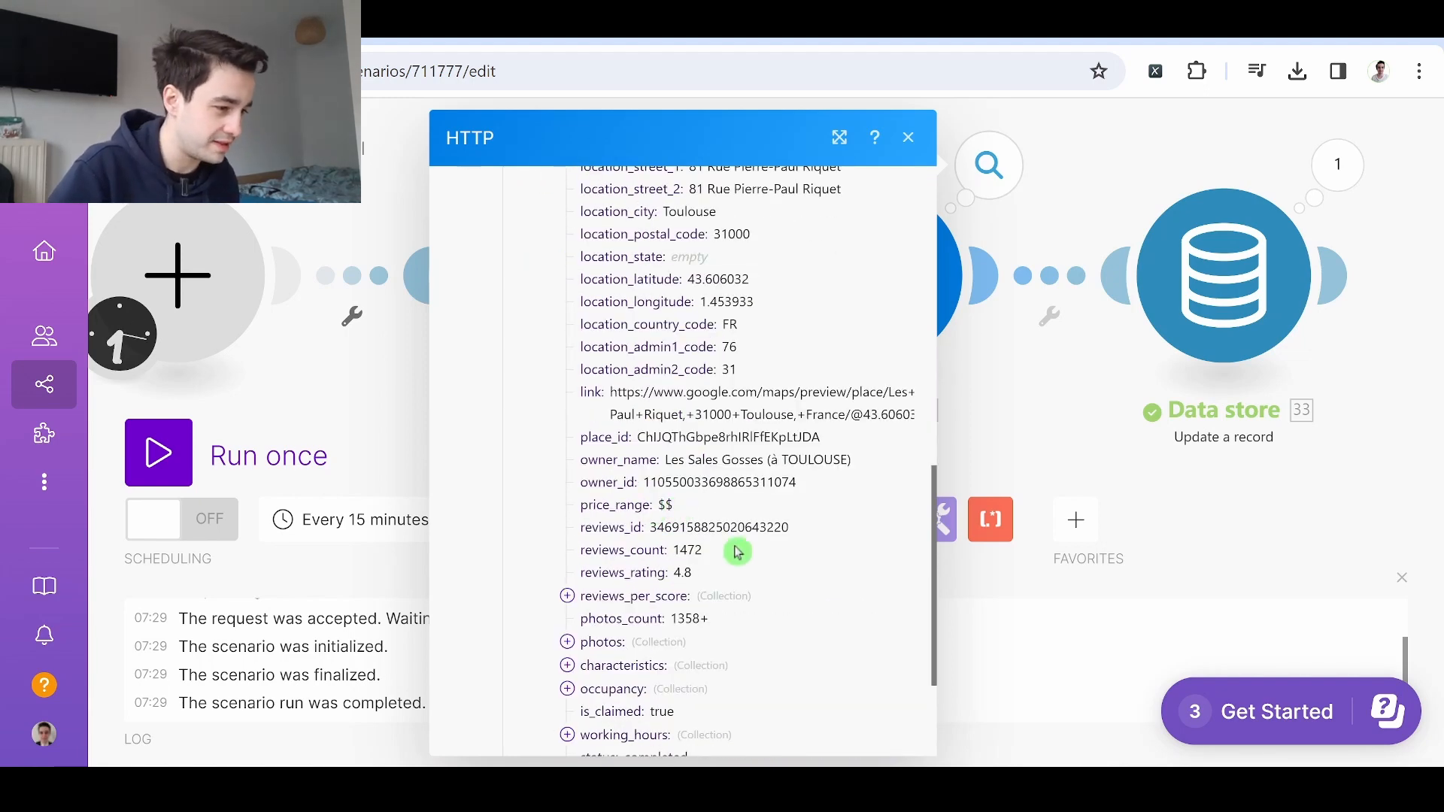
scroll(742, 561, "down", 3)
left_click(568, 615)
left_click(589, 554)
left_click(612, 576)
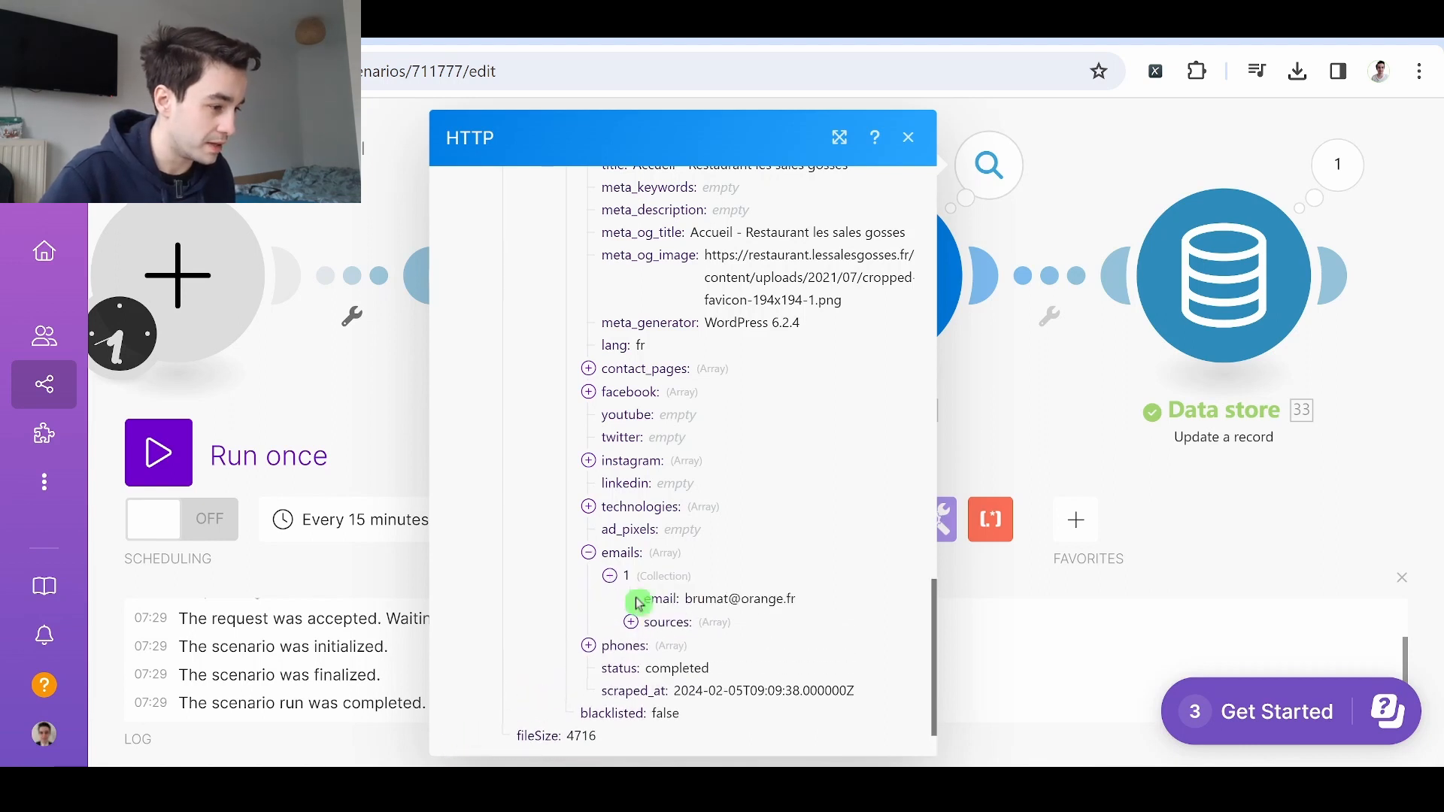
scroll(626, 571, "up", 2)
left_click(589, 504)
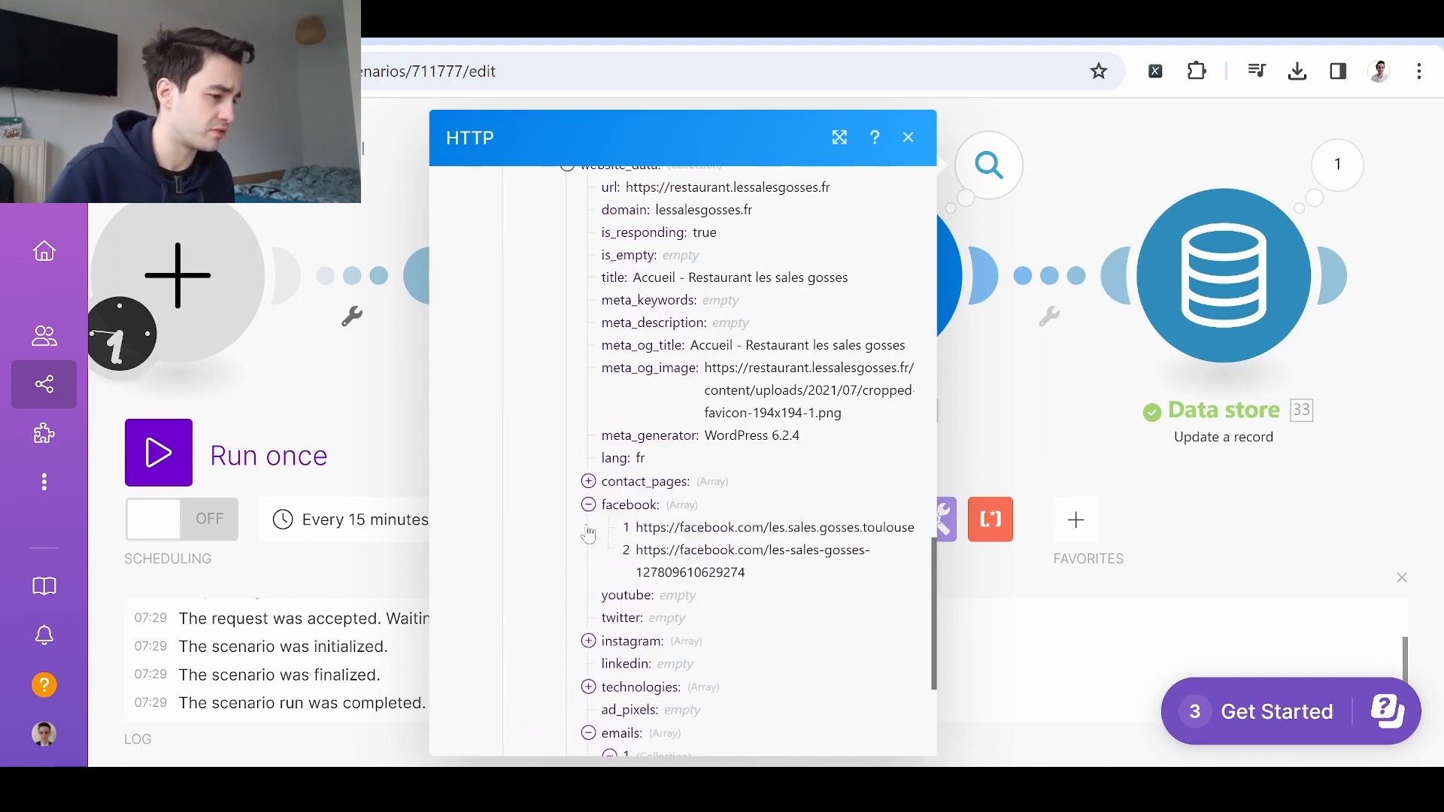
left_click(588, 641)
scroll(699, 473, "up", 2)
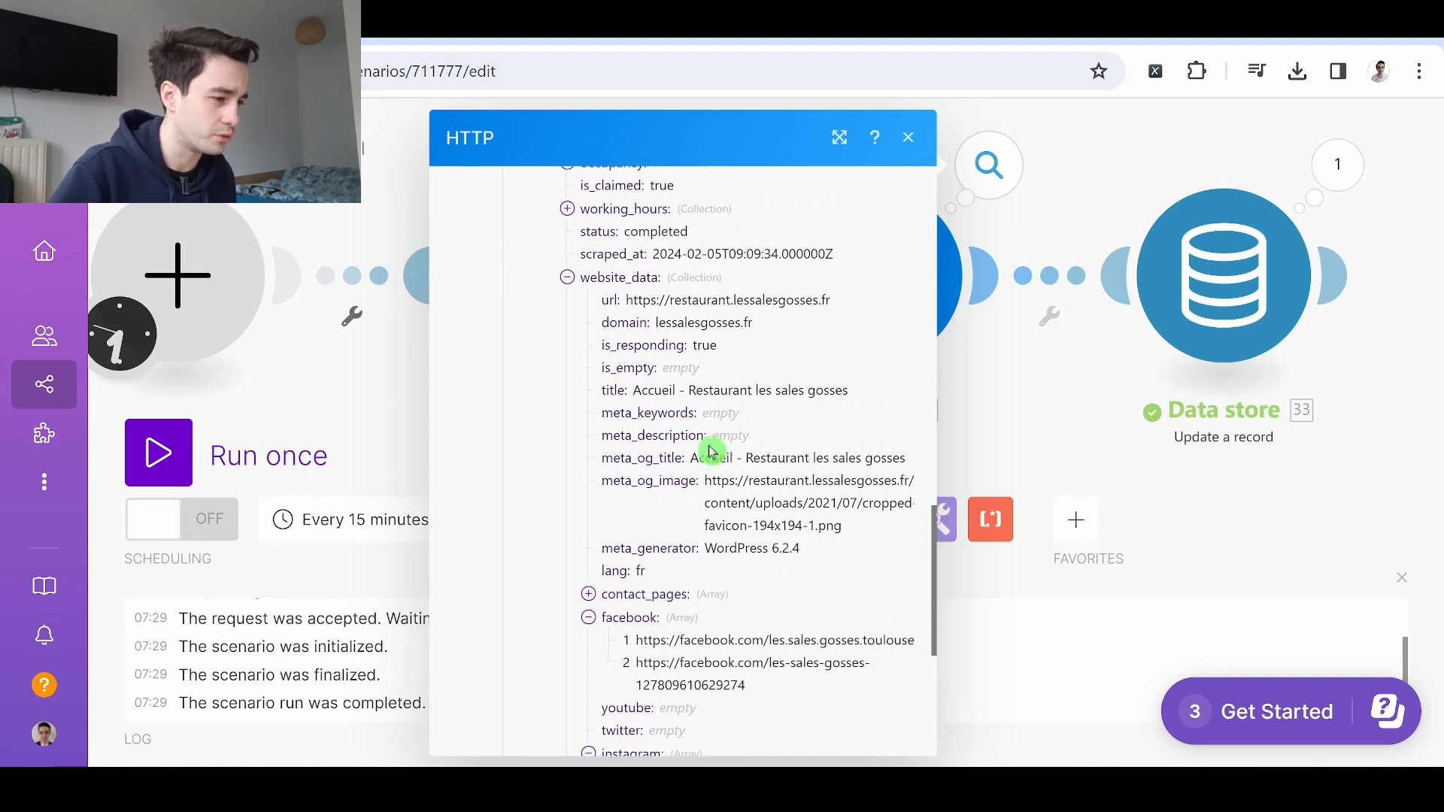
scroll(710, 445, "down", 6)
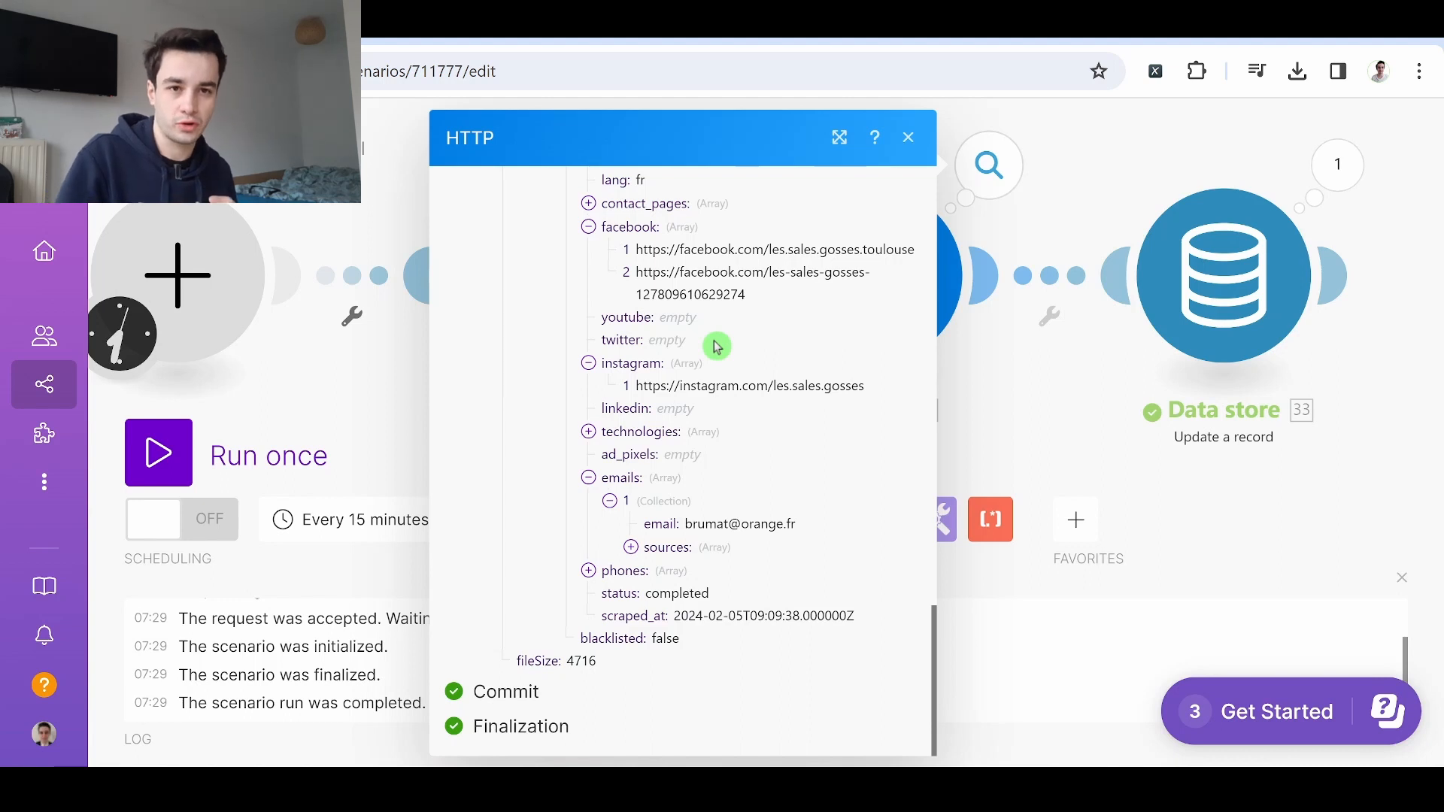
left_click(909, 137)
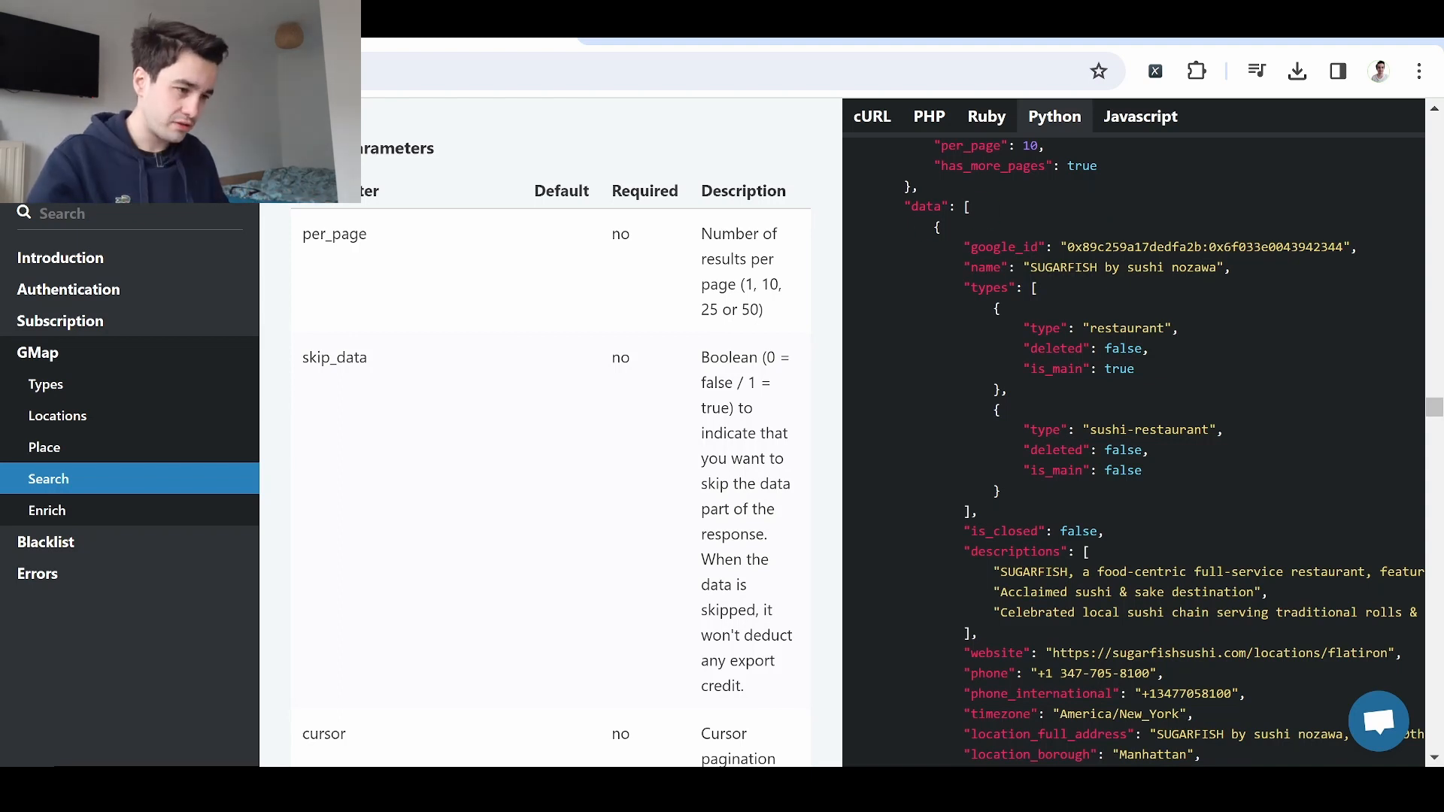
- Review the query parameters of the GMap Search endpoint in the Scrap.io API documentation
scroll(842, 433, "down", 3)
scroll(843, 432, "up", 2)
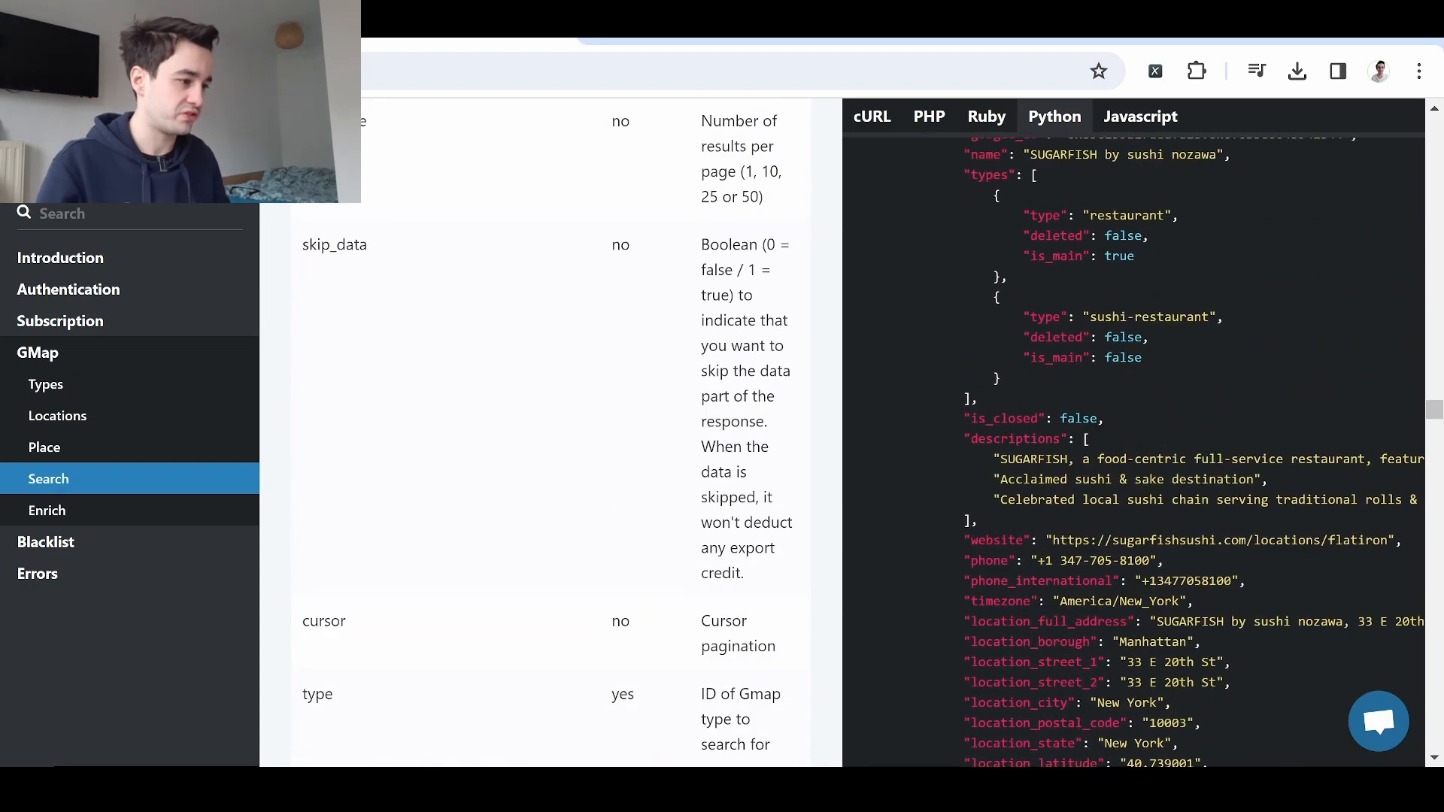
scroll(843, 432, "up", 2)
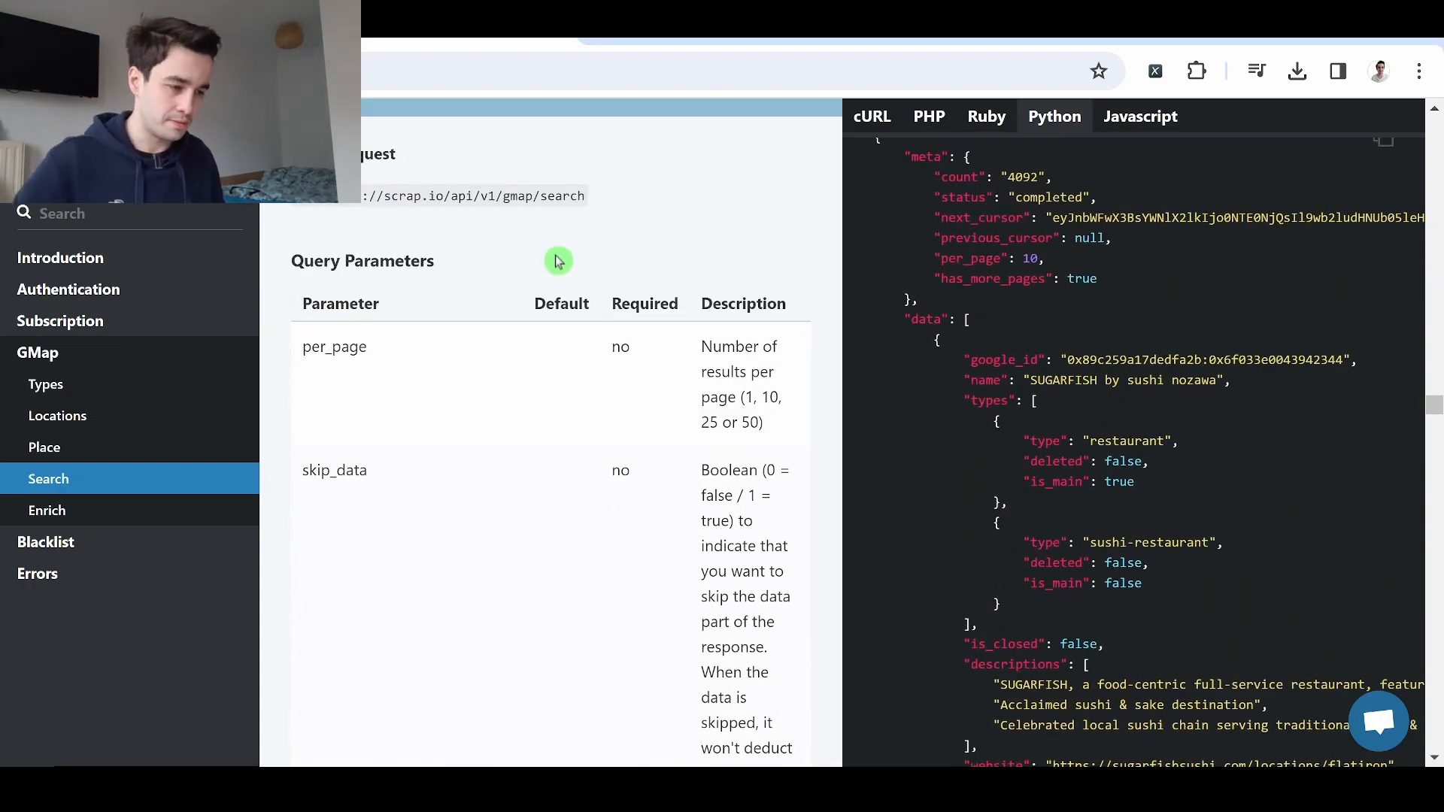
scroll(542, 264, "down", 1)
scroll(570, 328, "down", 7)
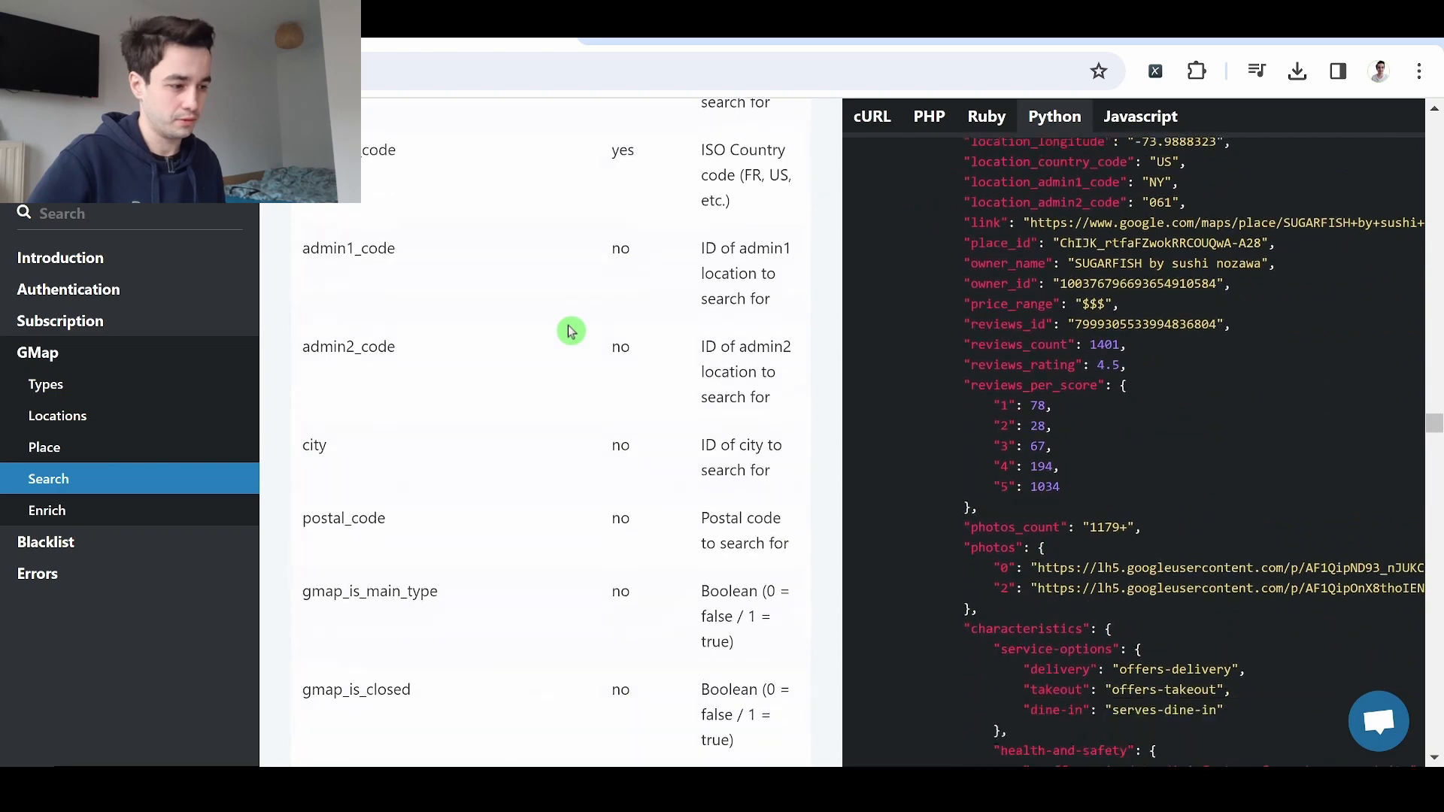
scroll(399, 443, "up", 9)
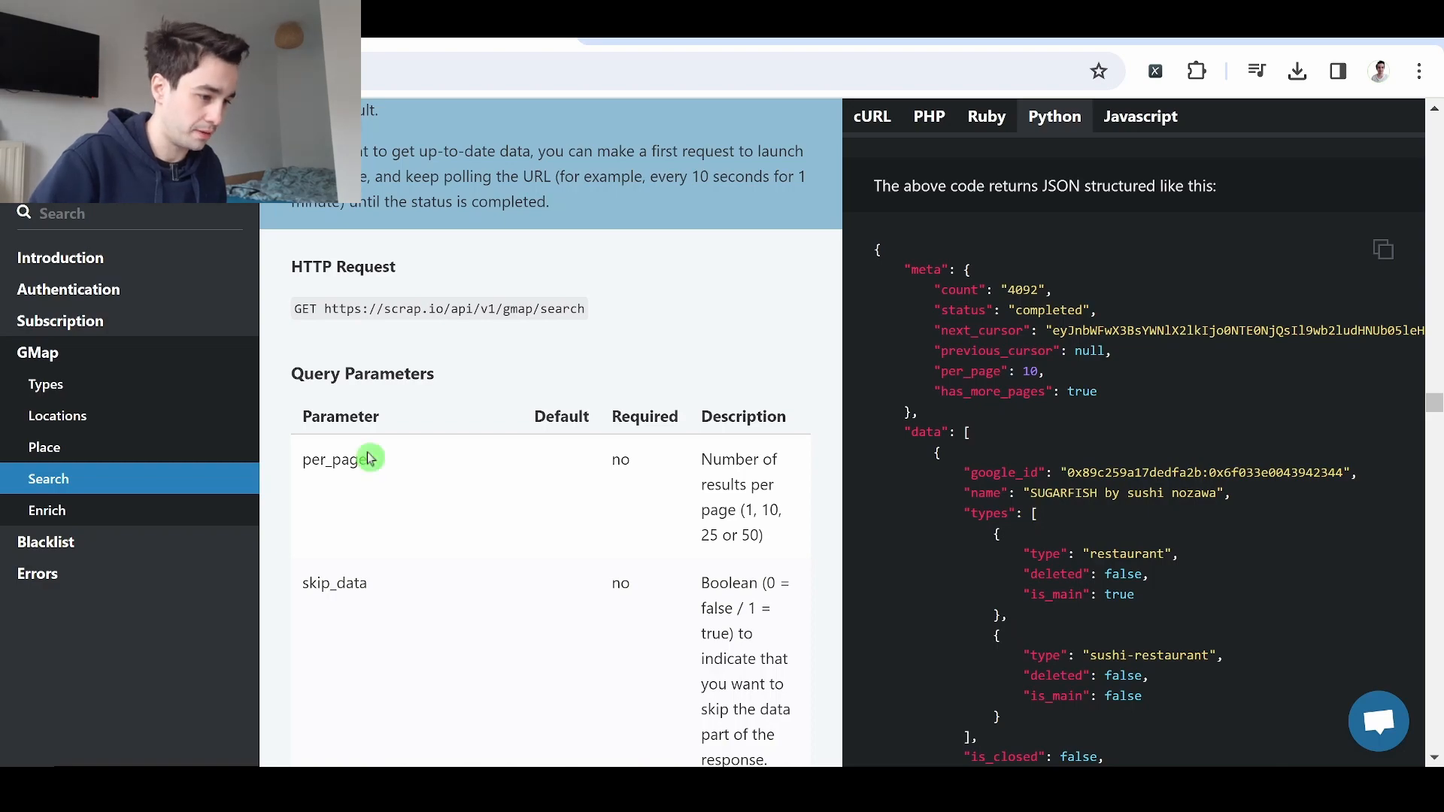
scroll(370, 458, "down", 7)
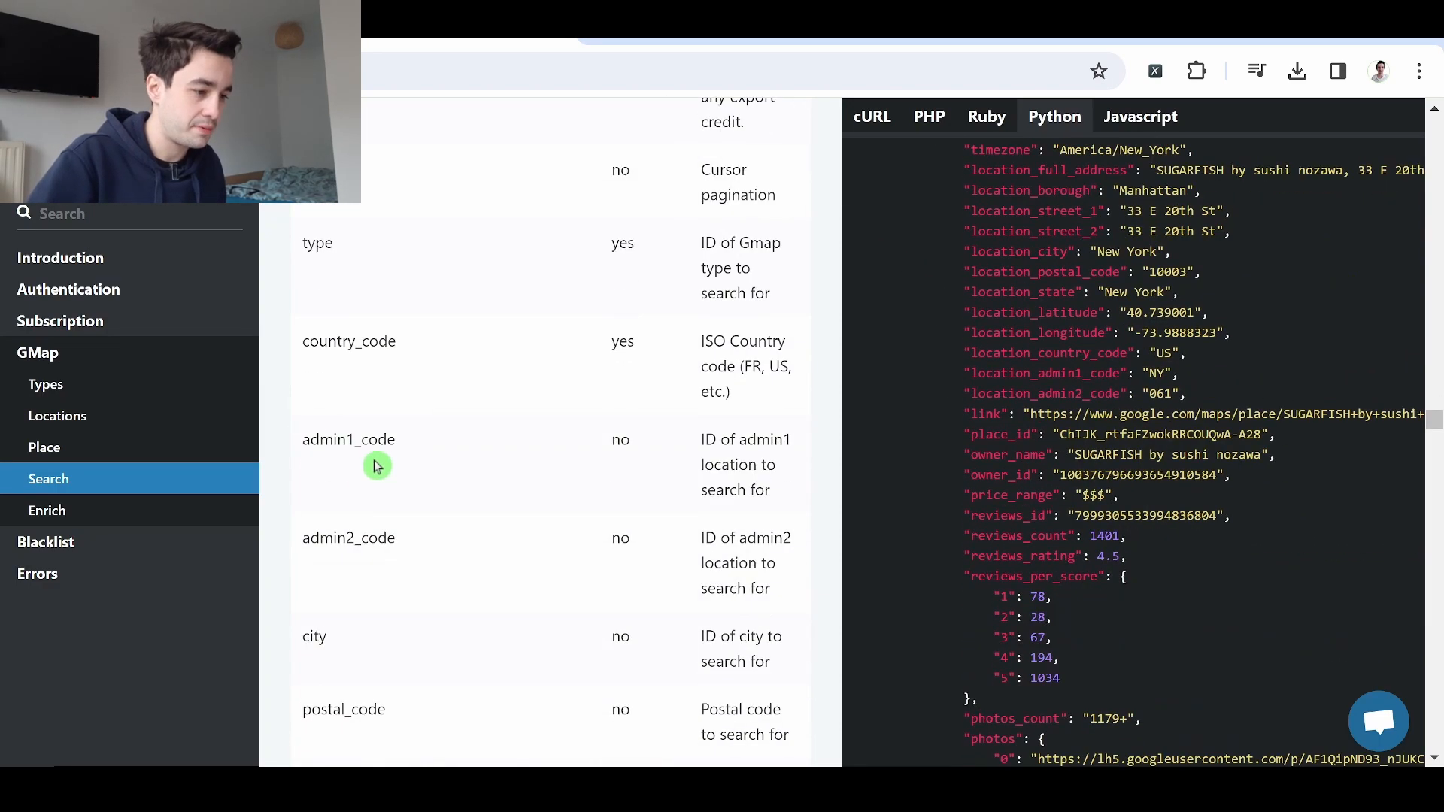
scroll(376, 466, "down", 8)
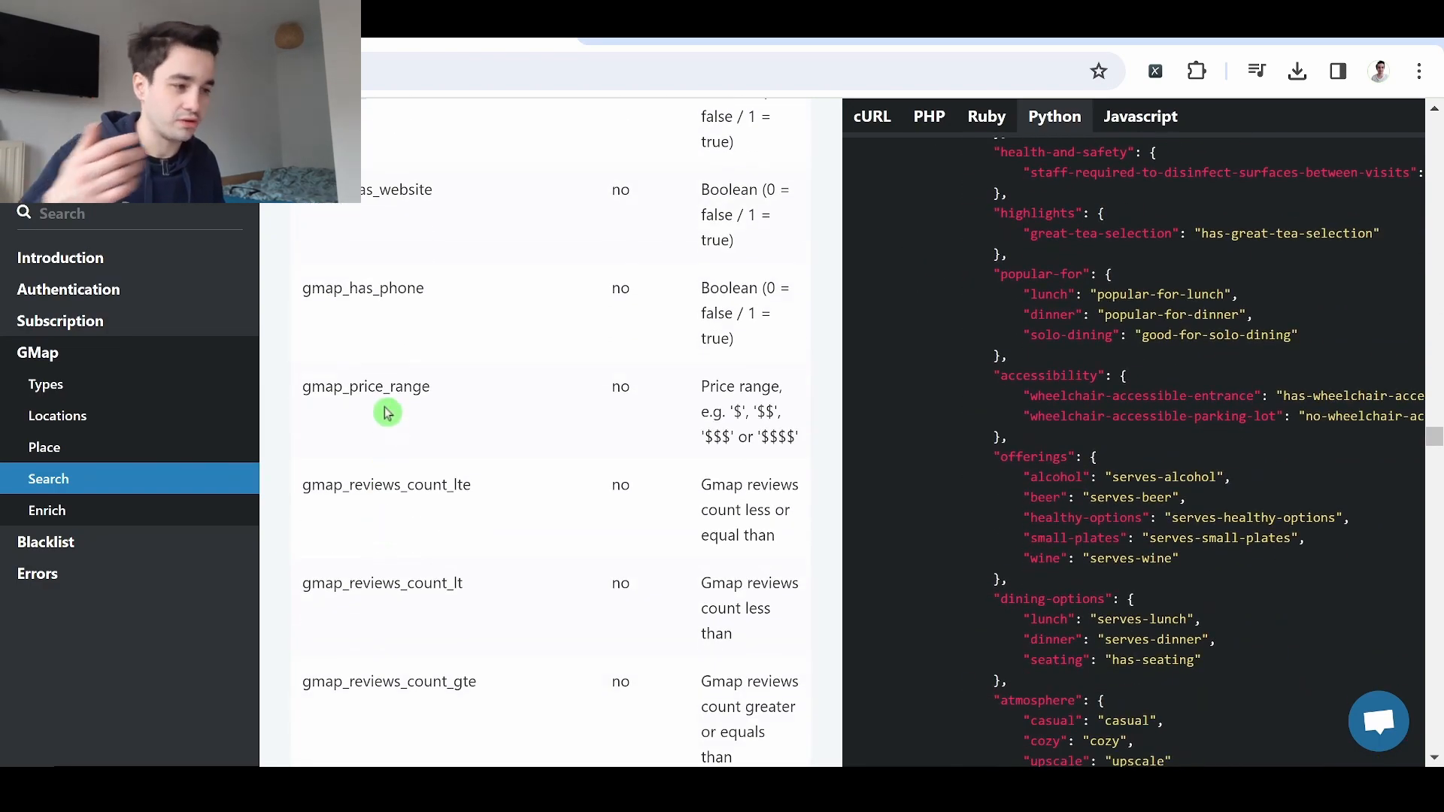
- Look through the Search endpoint's query parameters from per_page onwards and copy the website_has_title parameter name
scroll(590, 377, "up", 7)
scroll(594, 389, "up", 5)
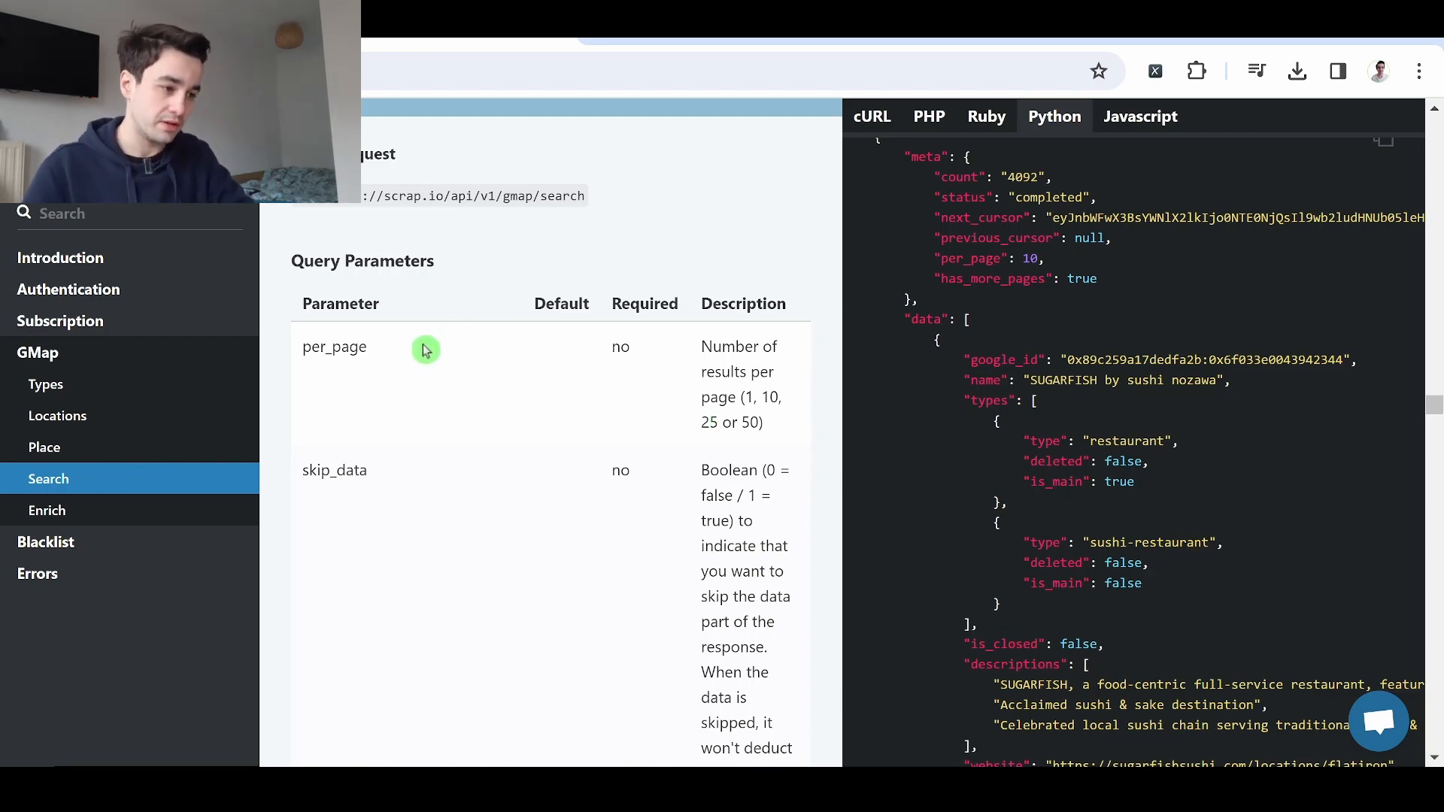
scroll(707, 420, "down", 2)
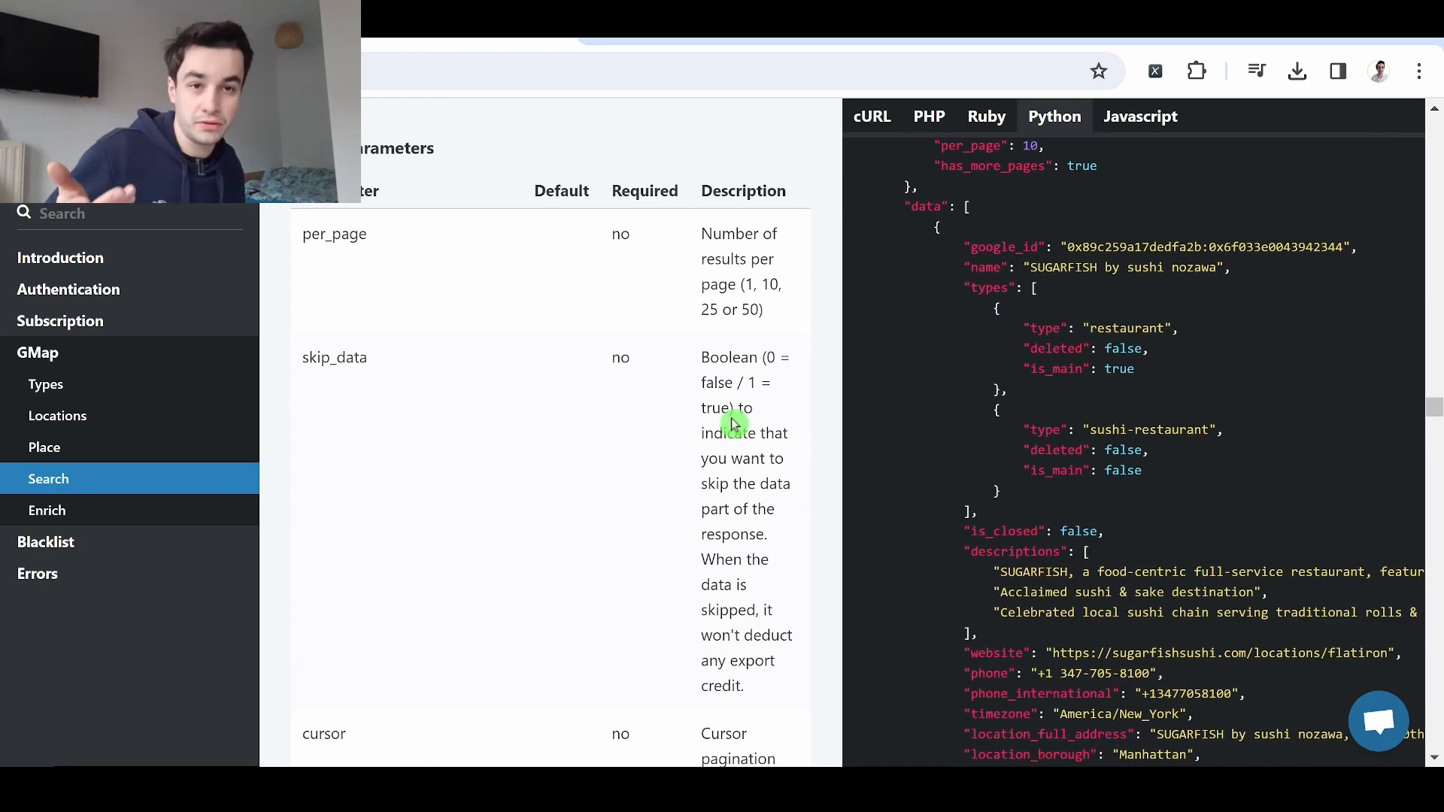
scroll(733, 423, "down", 8)
scroll(733, 424, "down", 14)
scroll(702, 422, "down", 13)
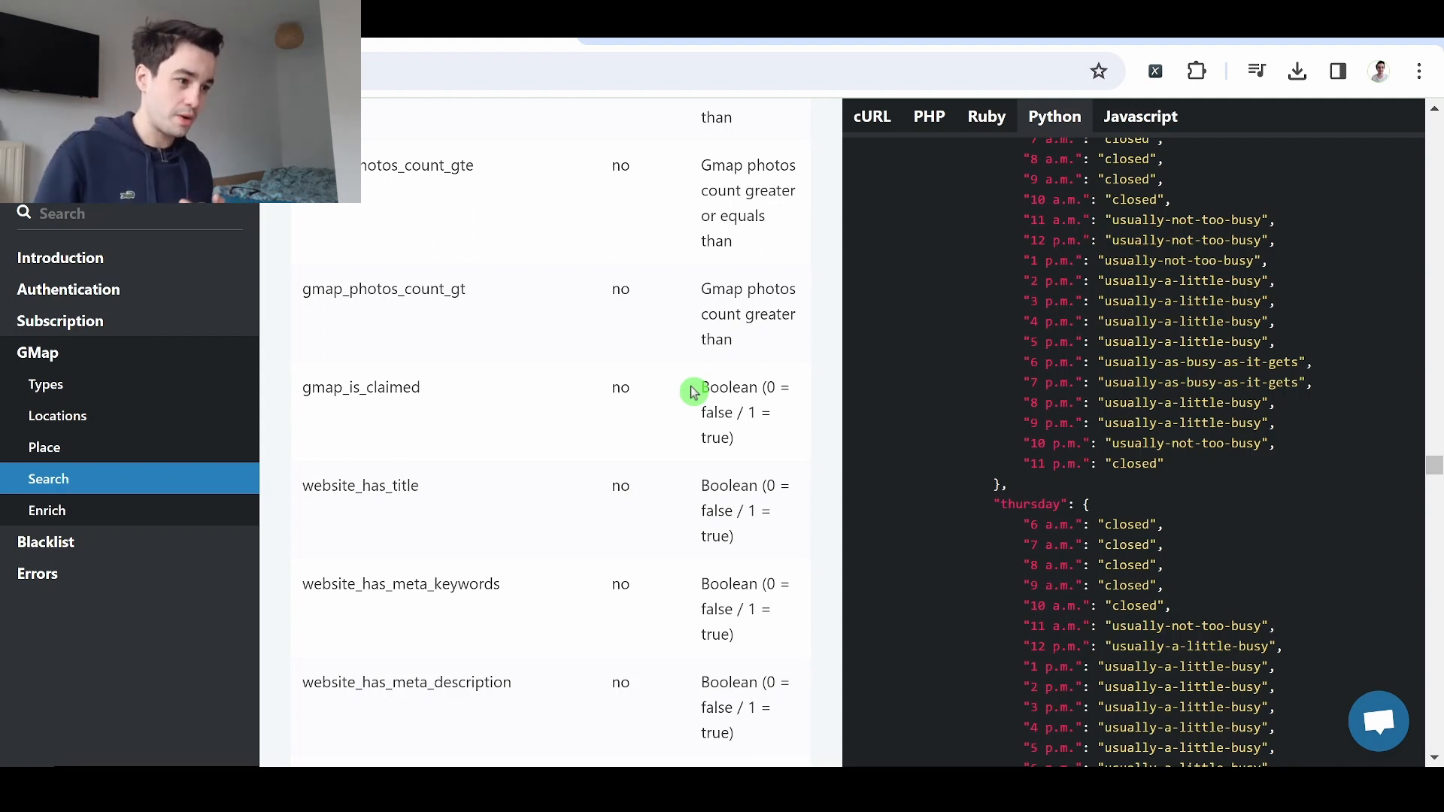
left_click_drag(421, 489, 278, 507)
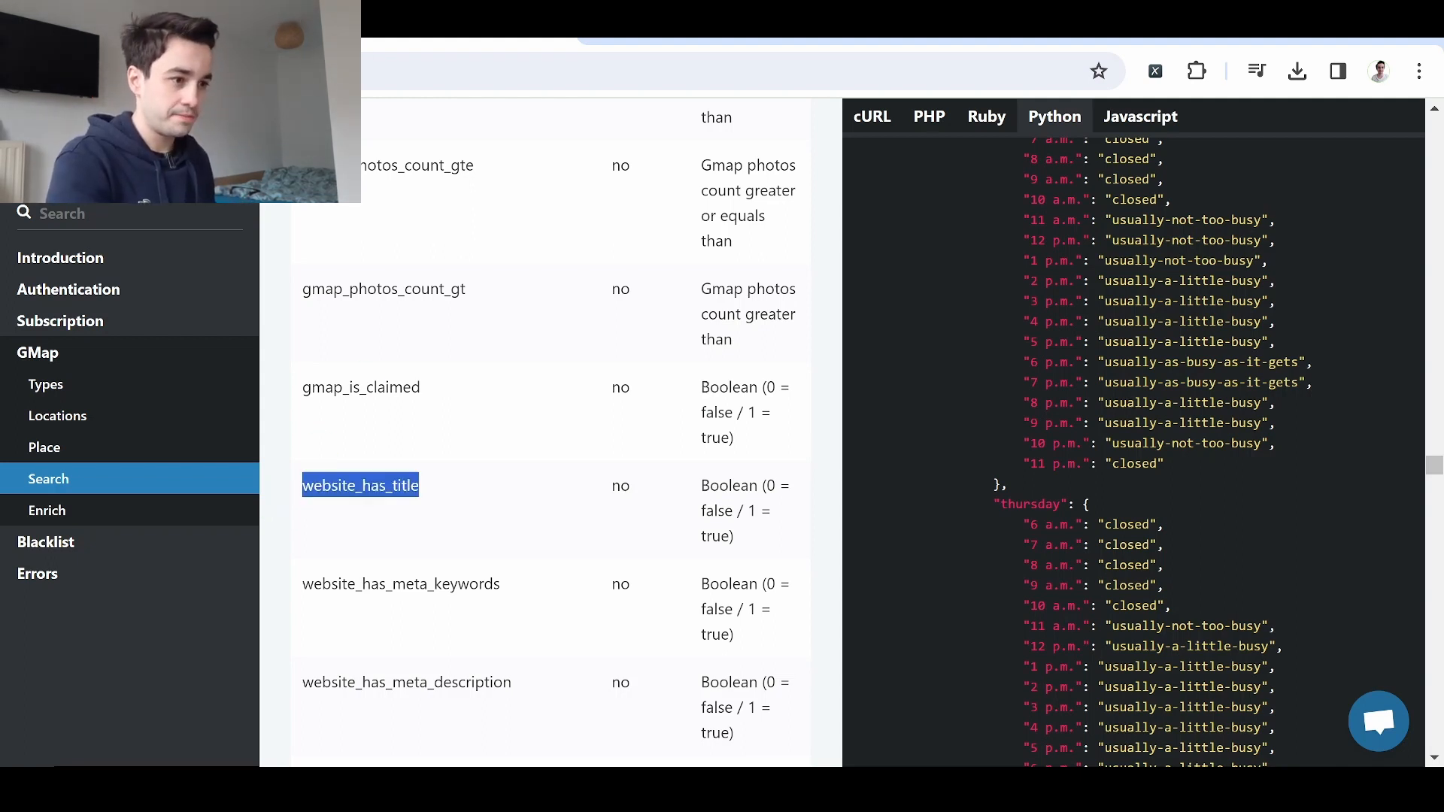
- Switch to the Make scenario and check the HTTP module's existing query parameters down to cursor
left_click(308, 40)
left_click(745, 259)
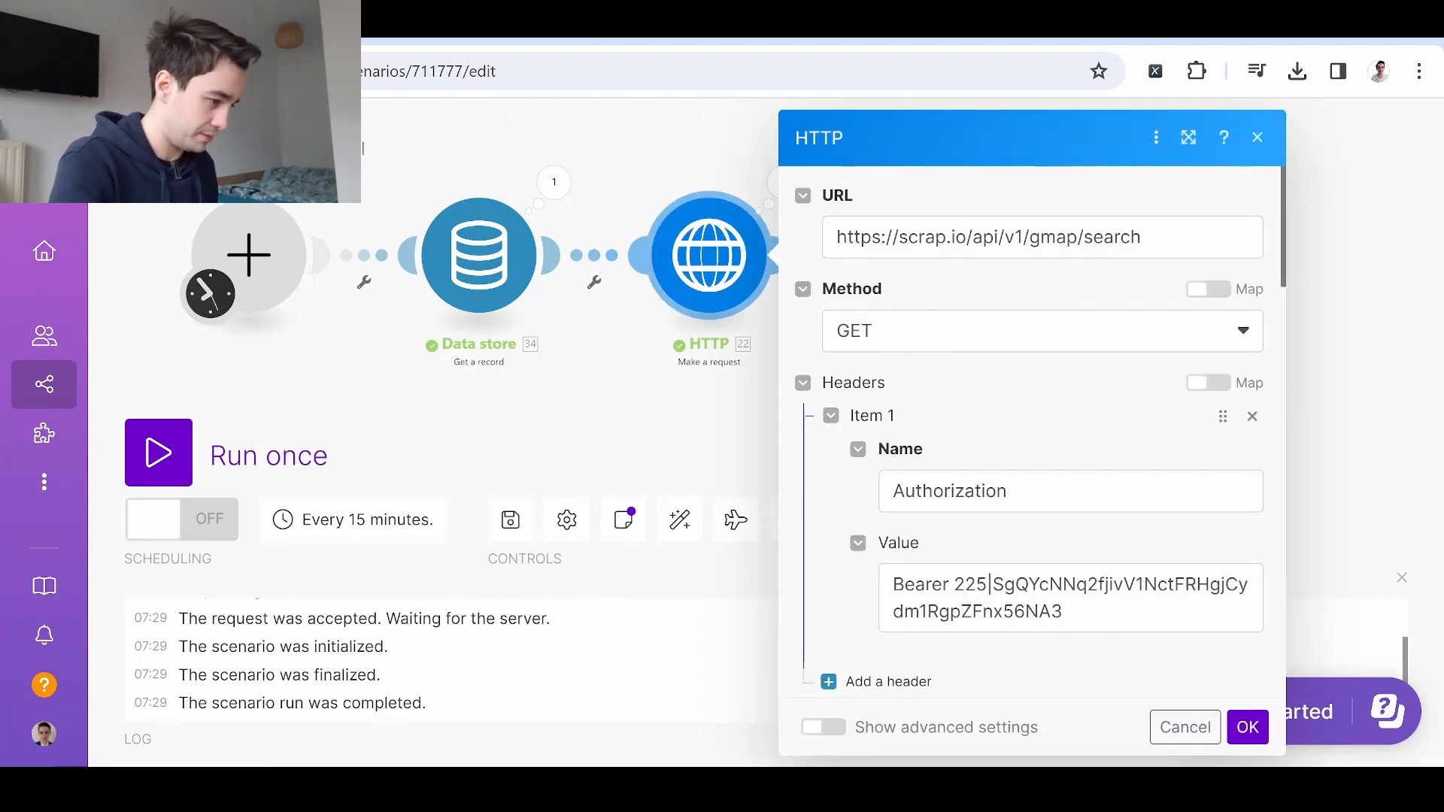
scroll(975, 414, "down", 1)
scroll(975, 413, "down", 10)
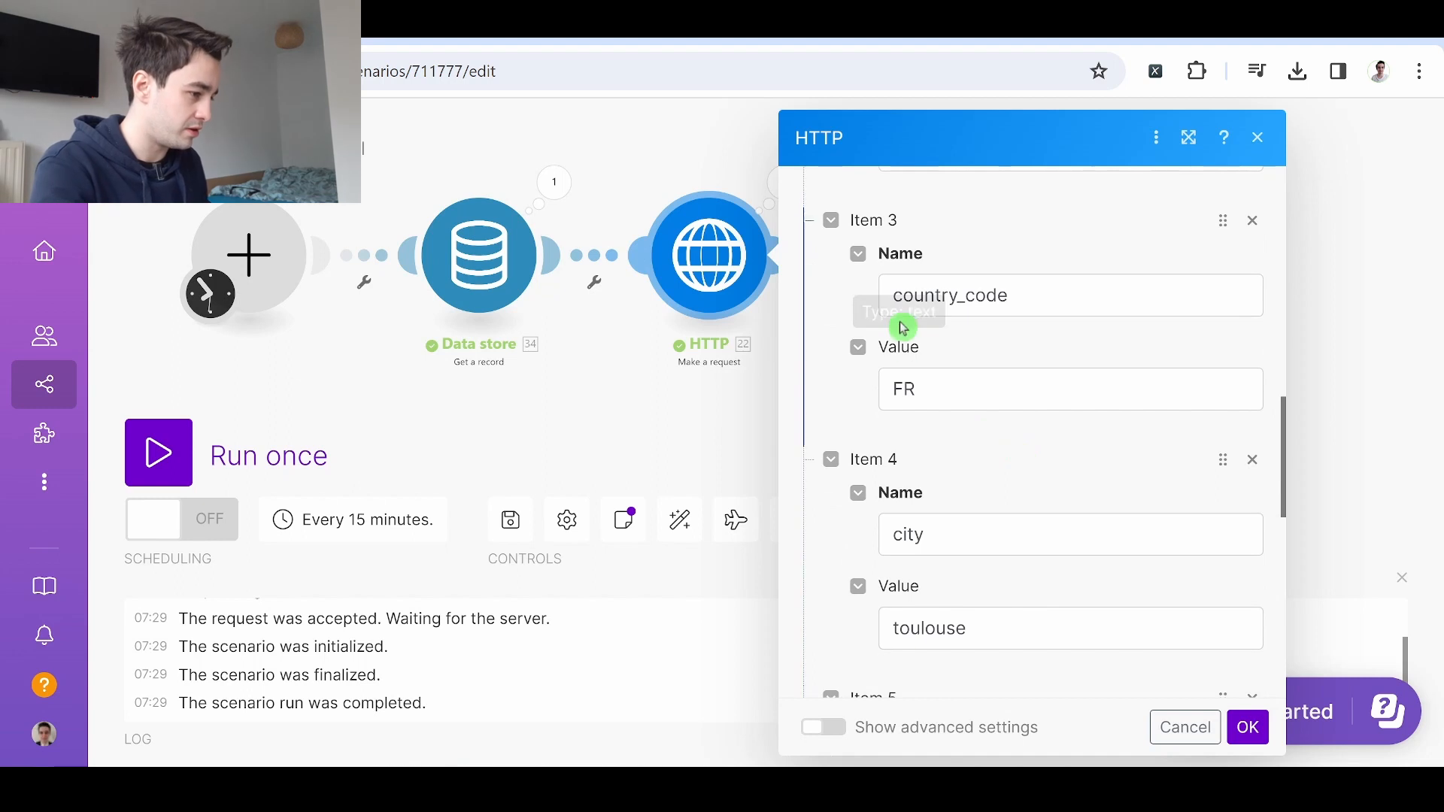
scroll(975, 325, "up", 4)
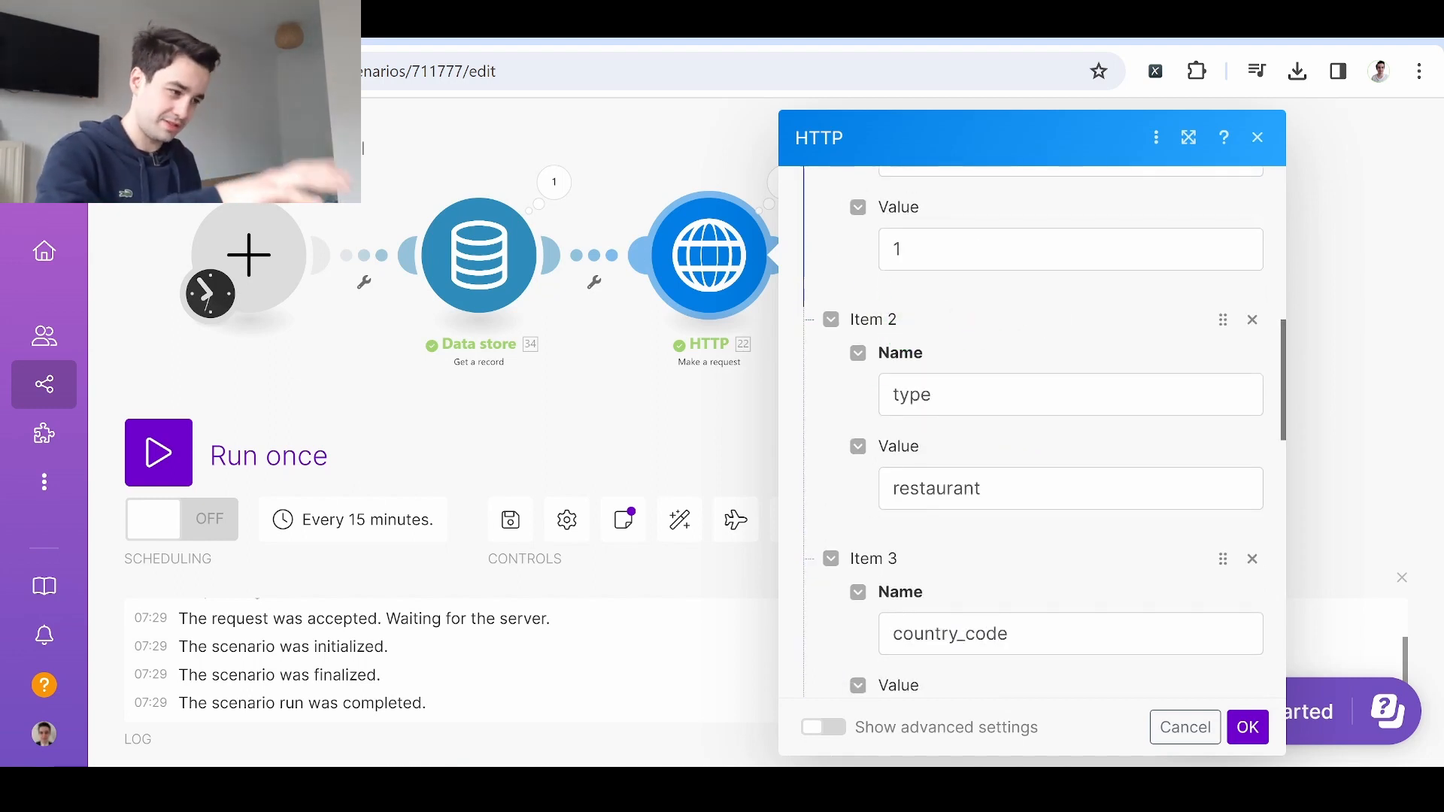
scroll(1029, 338, "down", 1)
scroll(1030, 338, "down", 10)
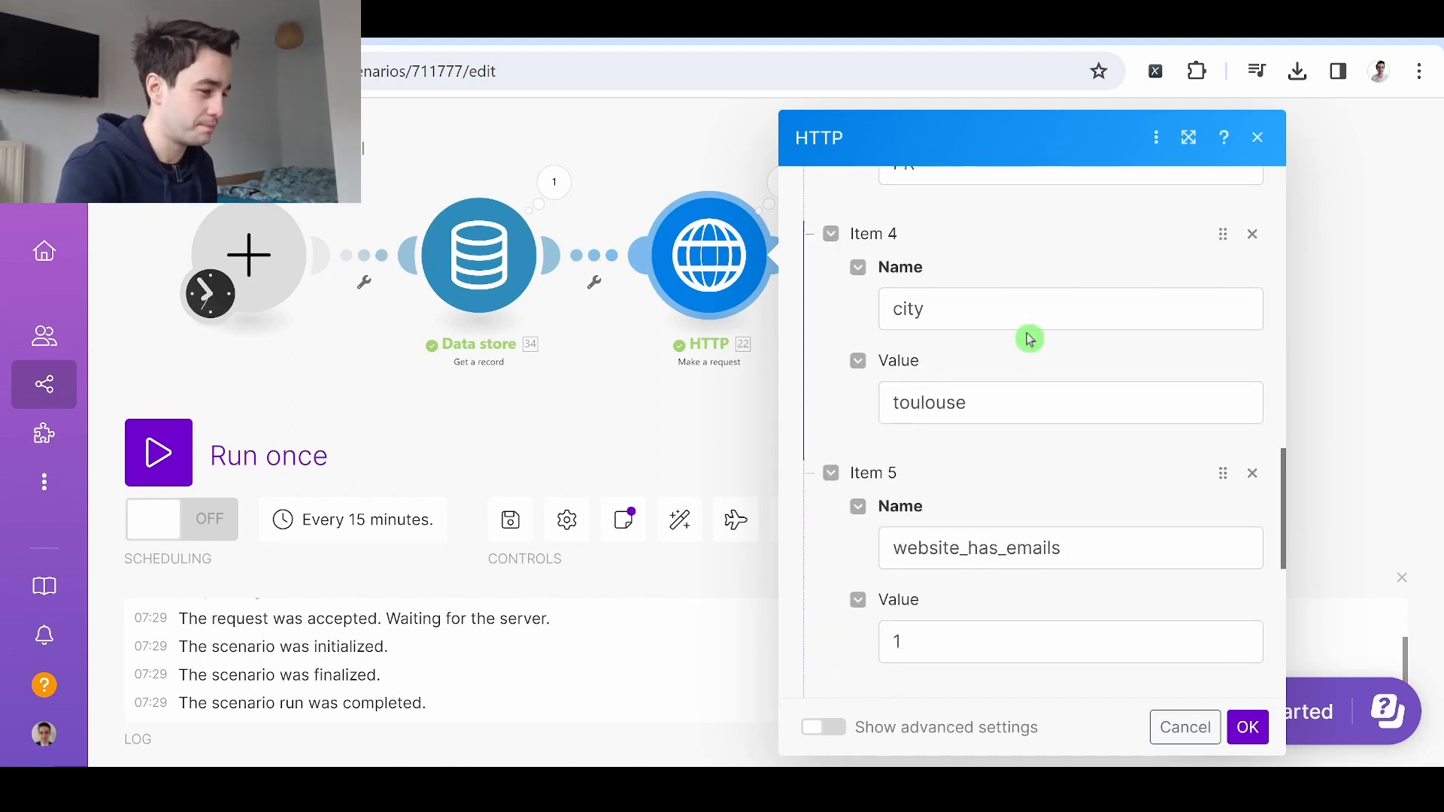
scroll(1029, 339, "down", 3)
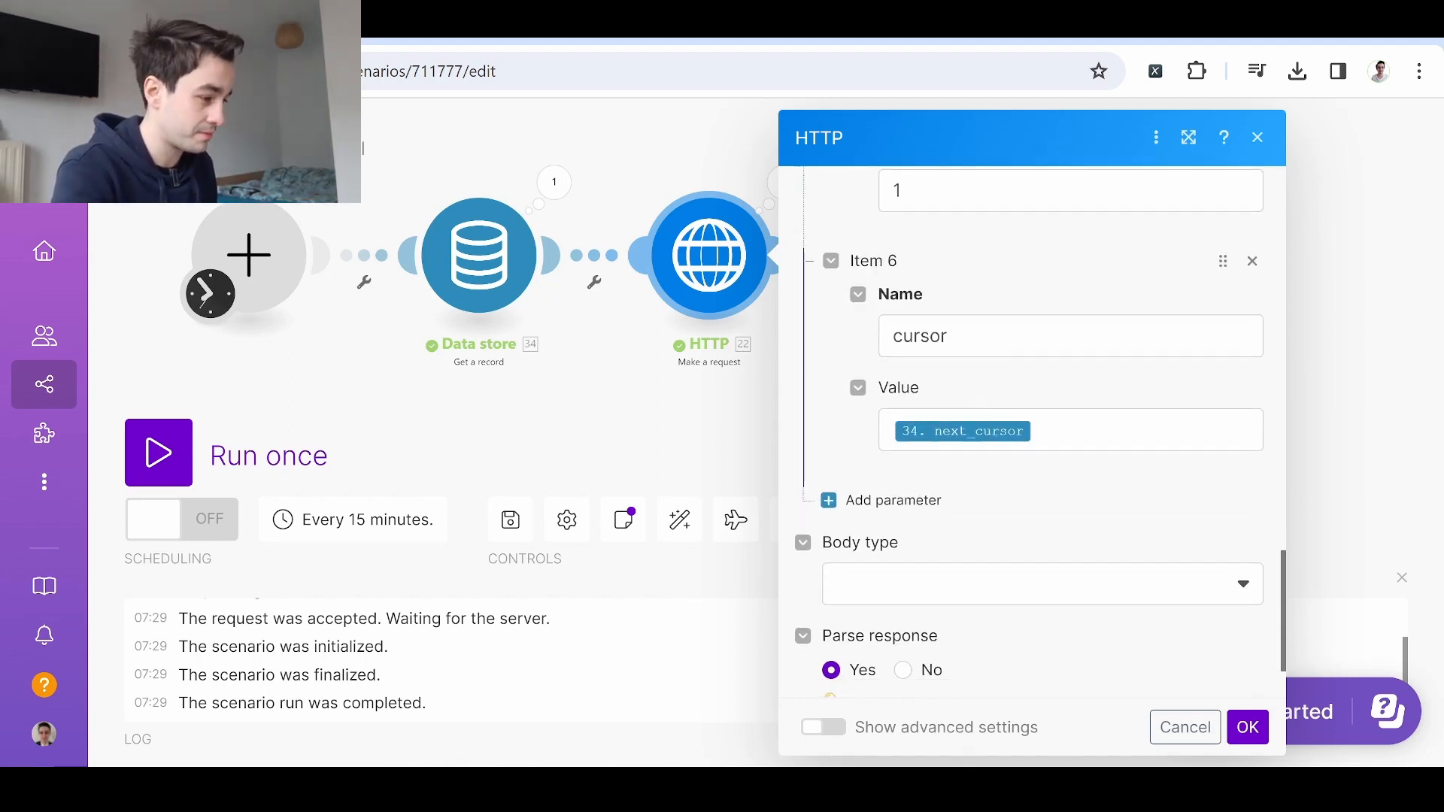
- Add a website_has_title query parameter with value 1 to the HTTP request and save the module
left_click(848, 510)
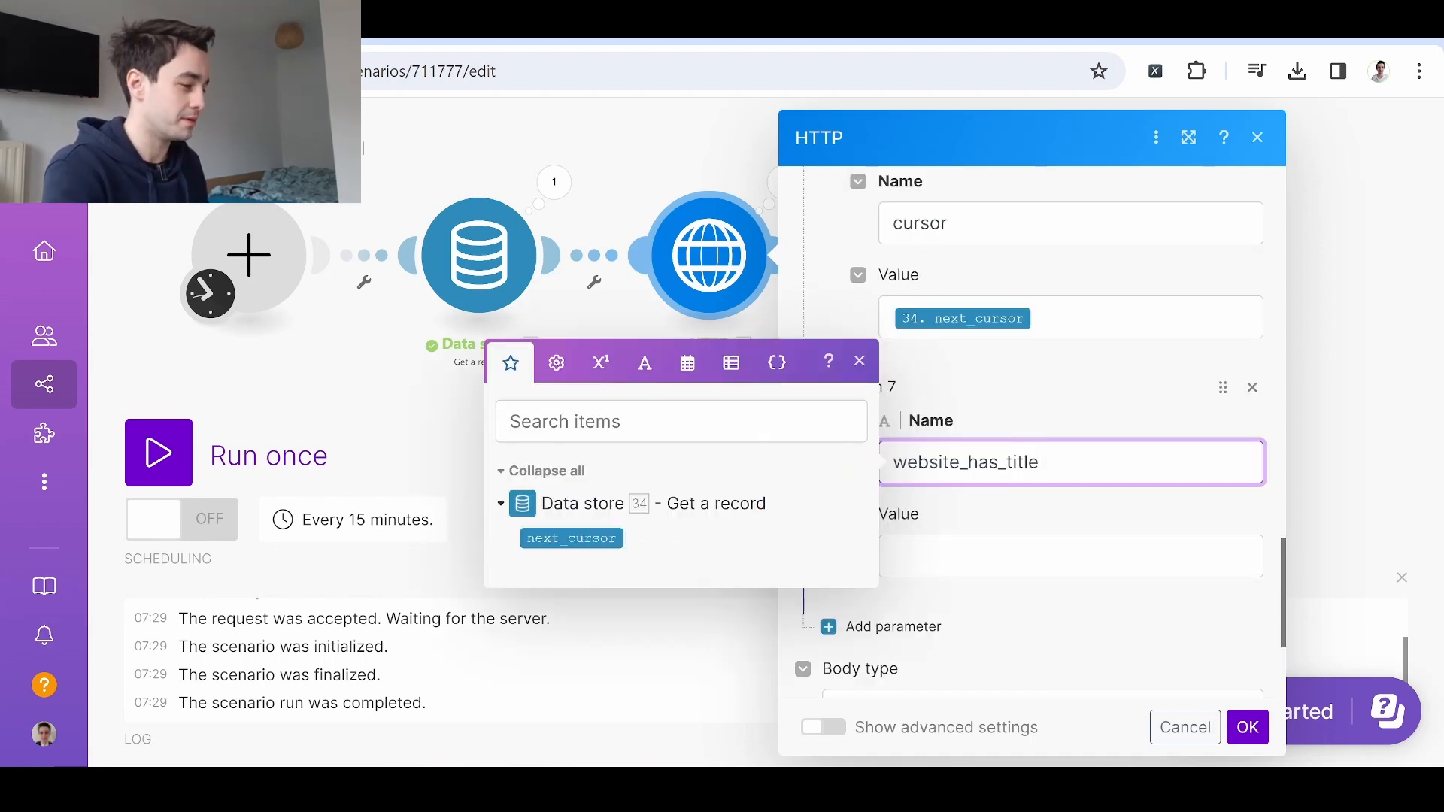
key("Tab")
left_click(527, 31)
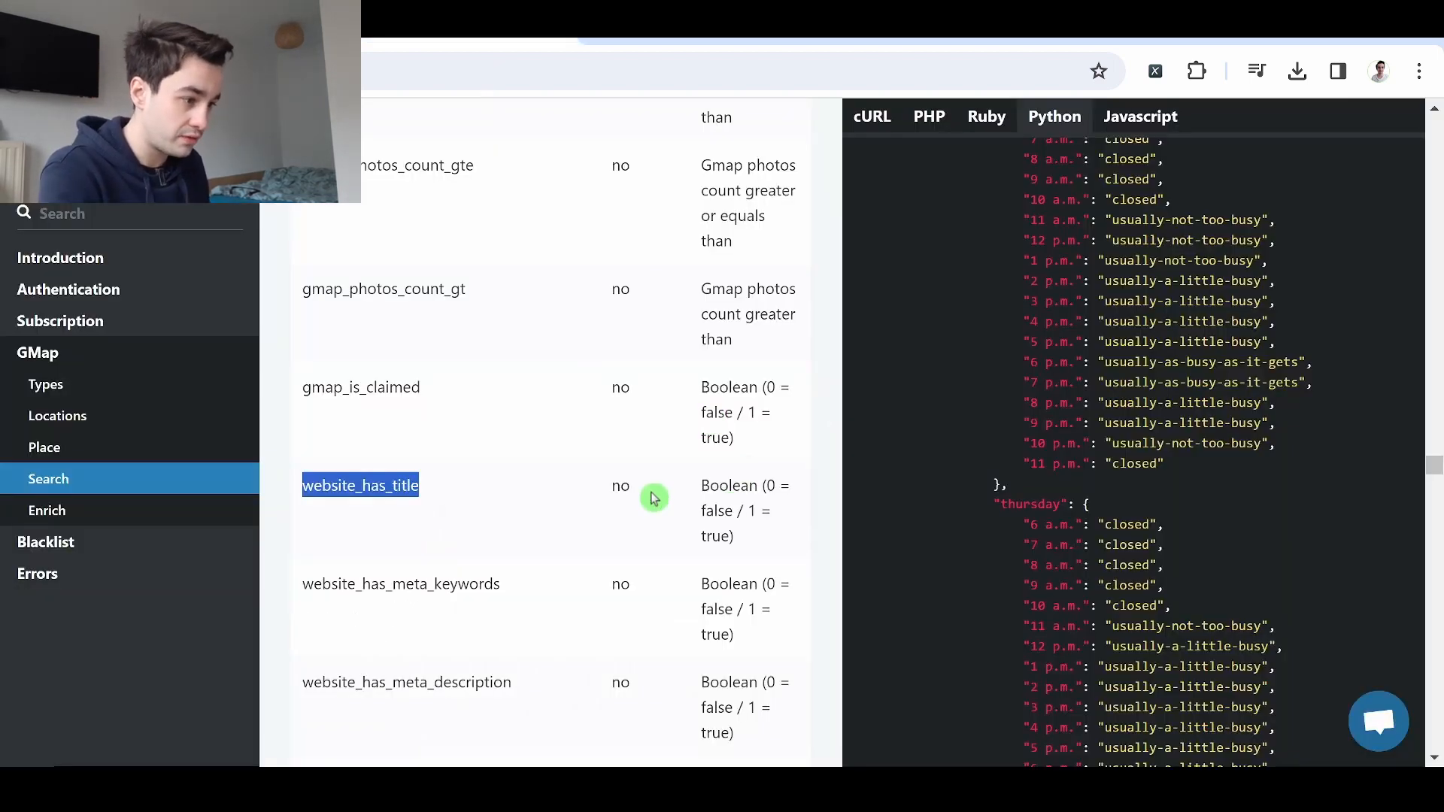
key("ctrl+shift+Tab")
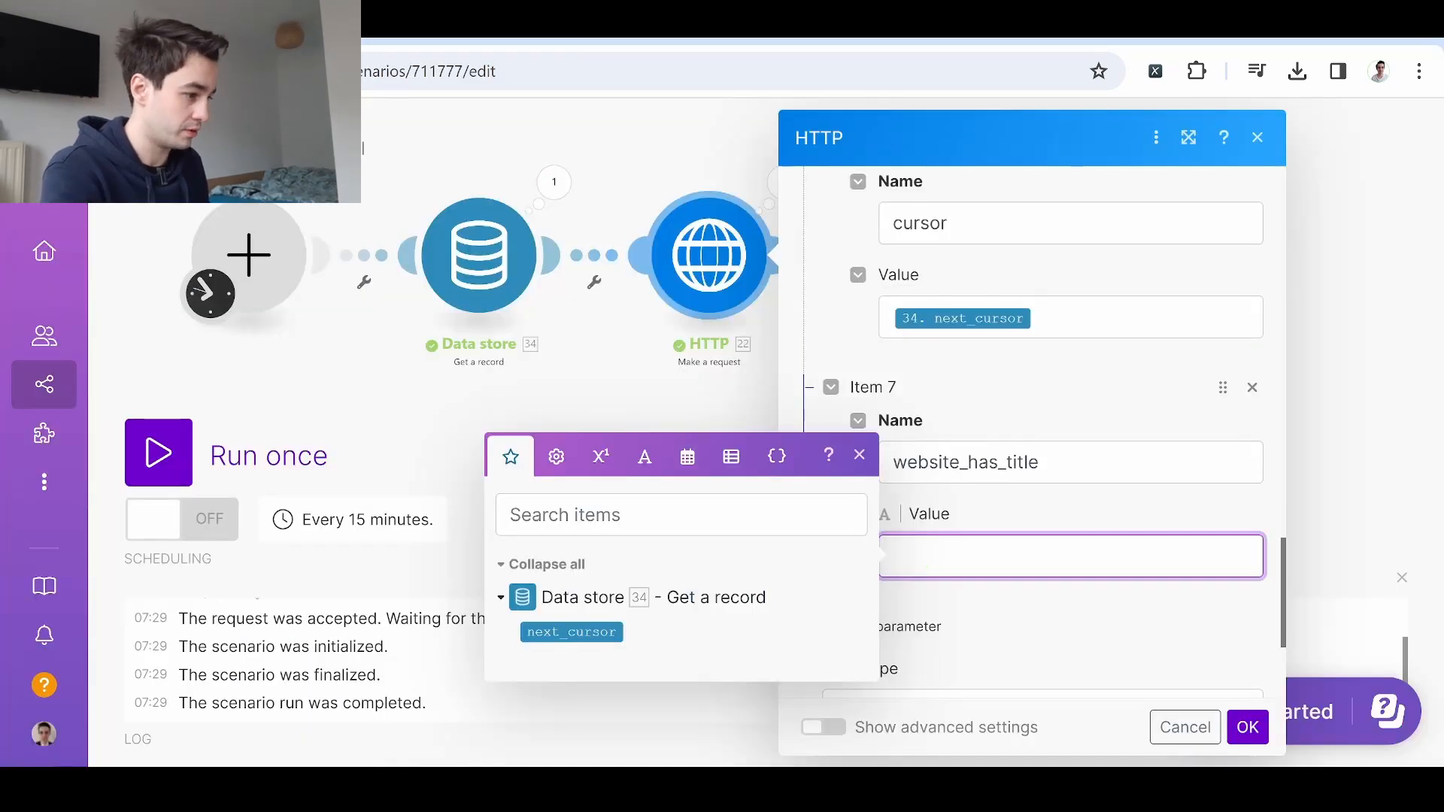
type("2")
key("BackSpace")
type("1")
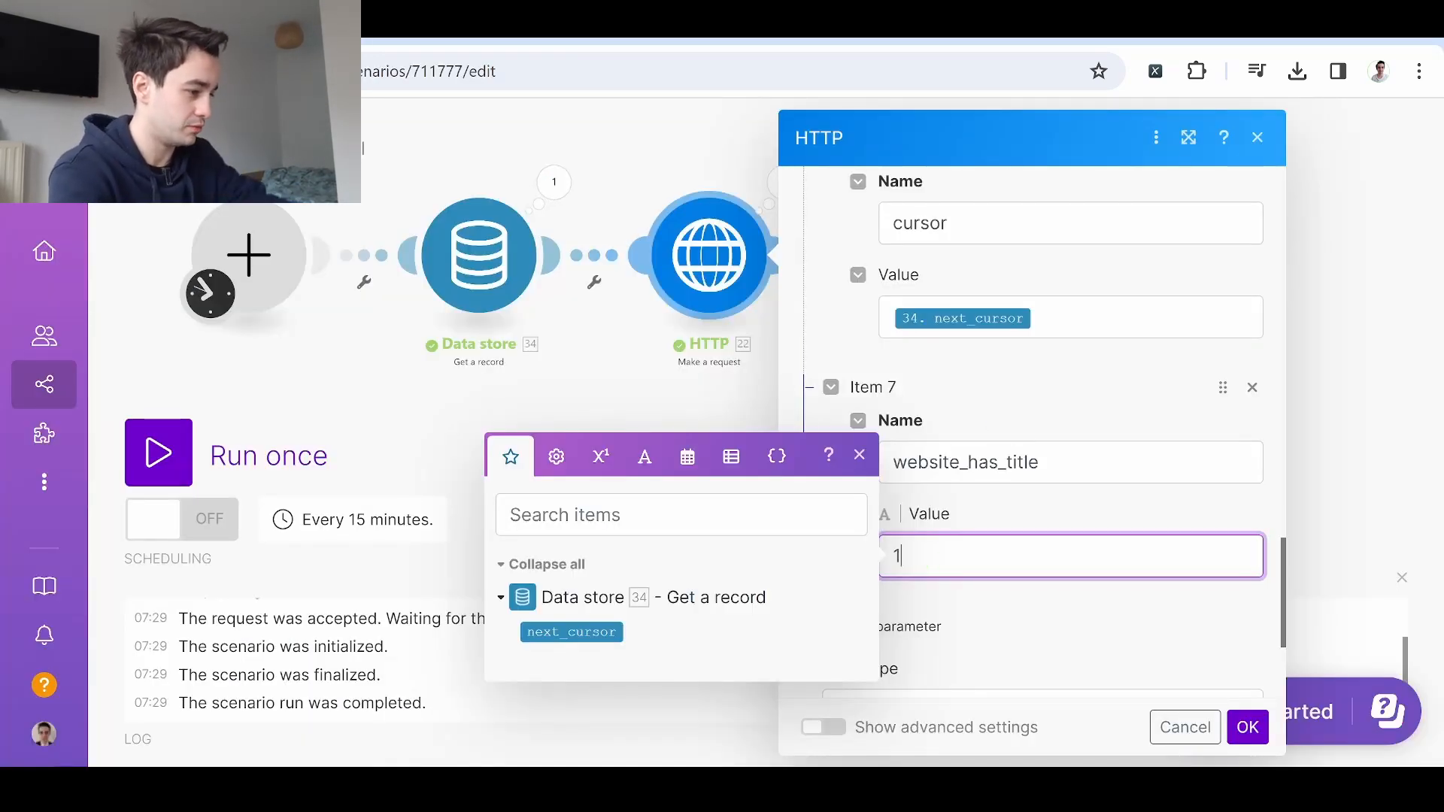
left_click(1235, 730)
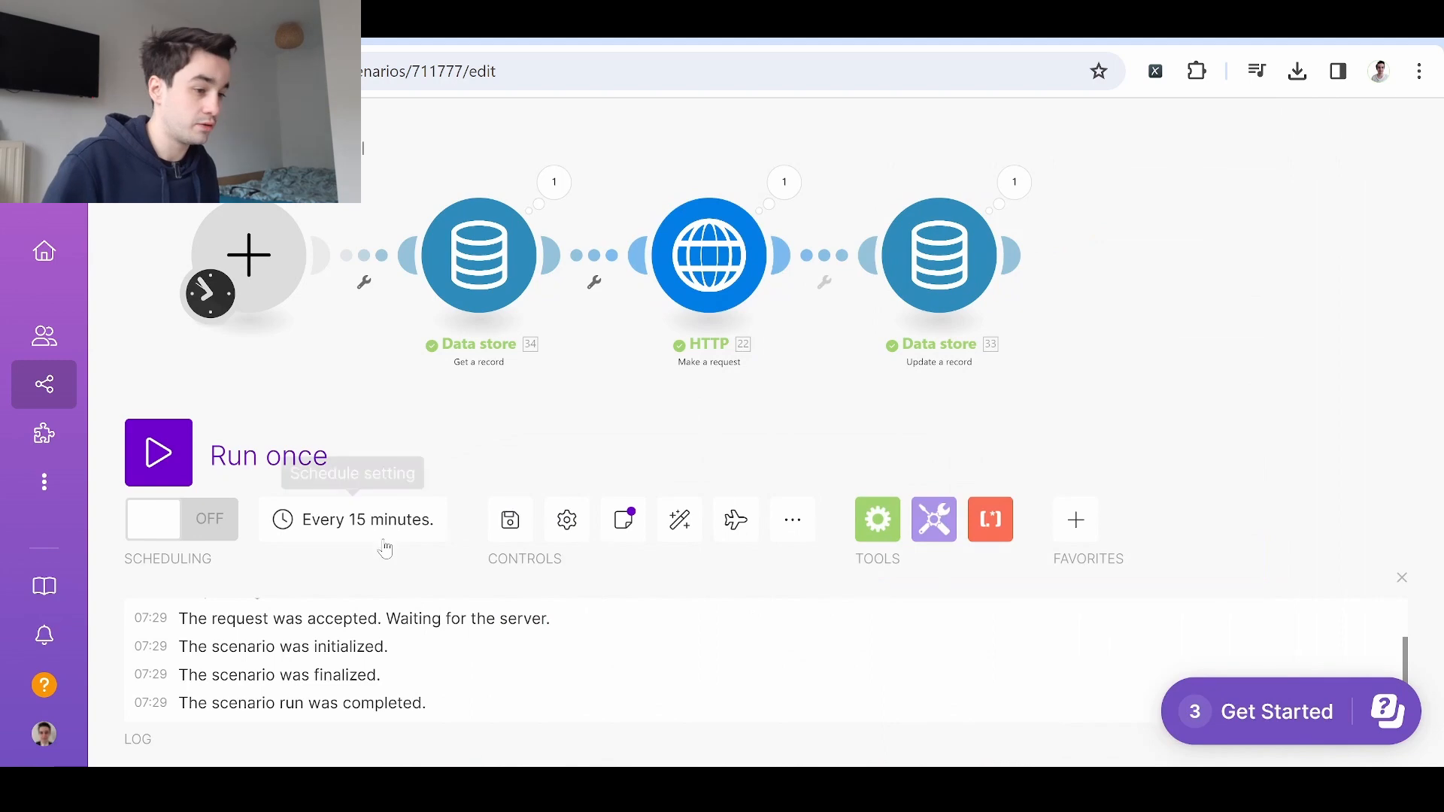
- Run the scenario once and check the website title under website_data in the HTTP module's output
left_click(152, 444)
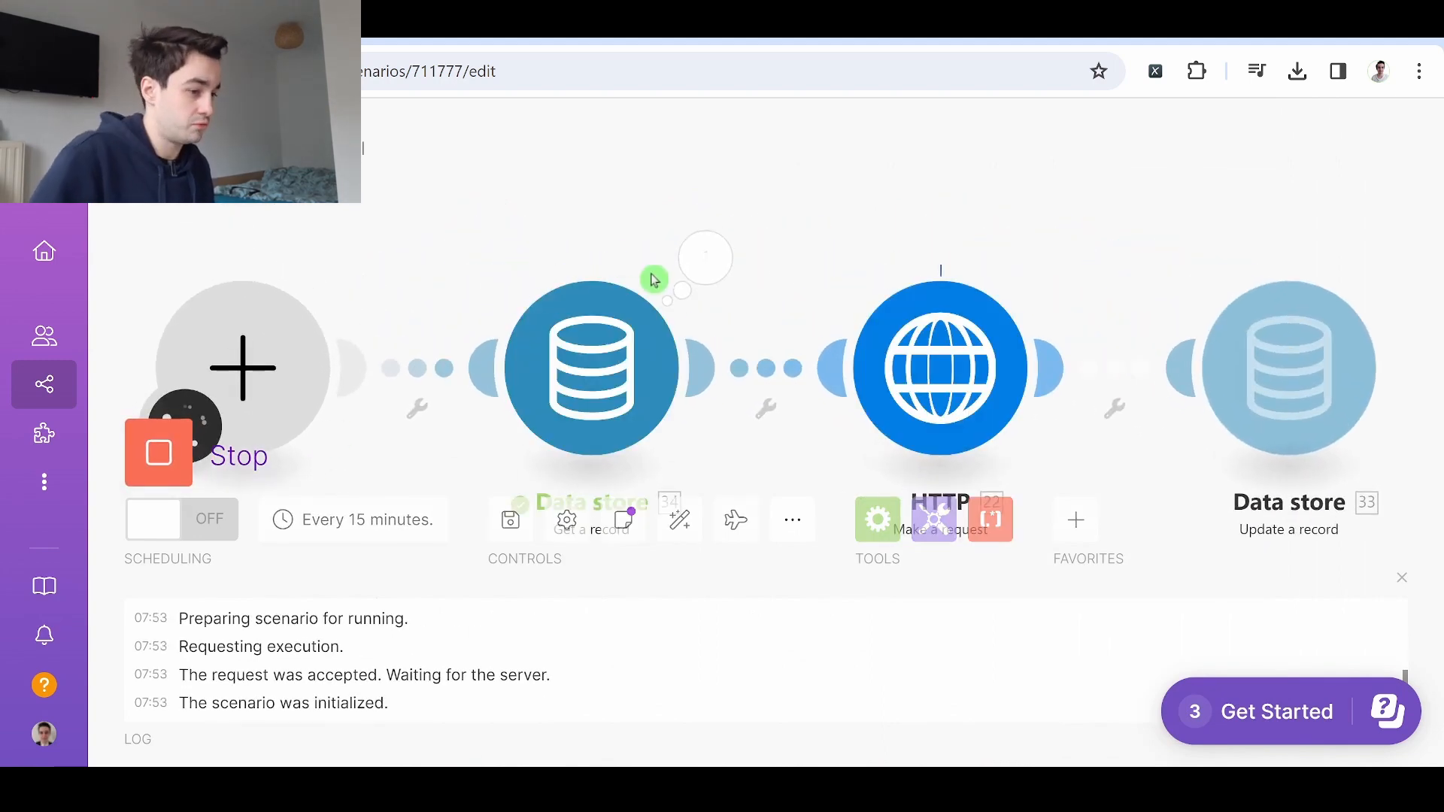
left_click(987, 266)
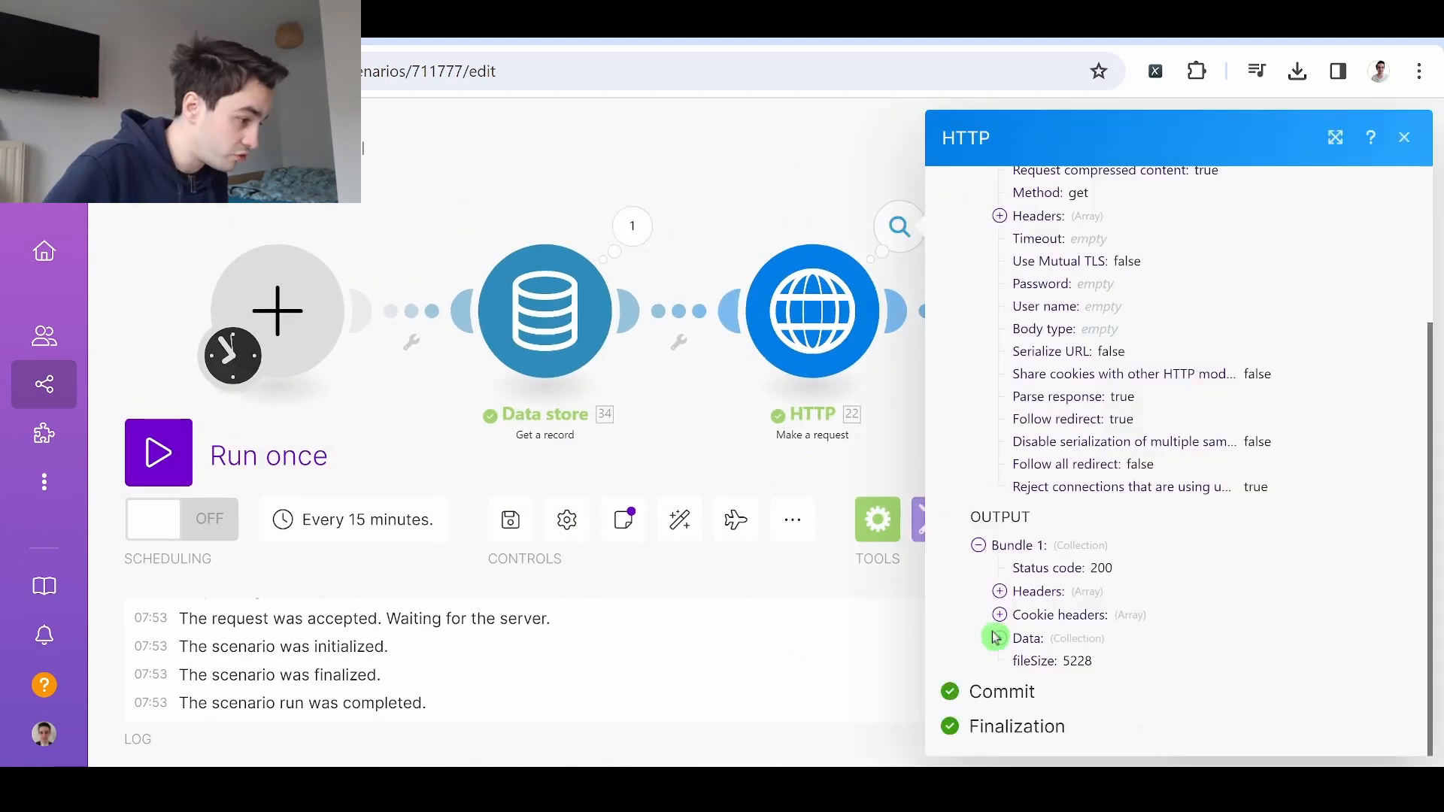
left_click(1000, 639)
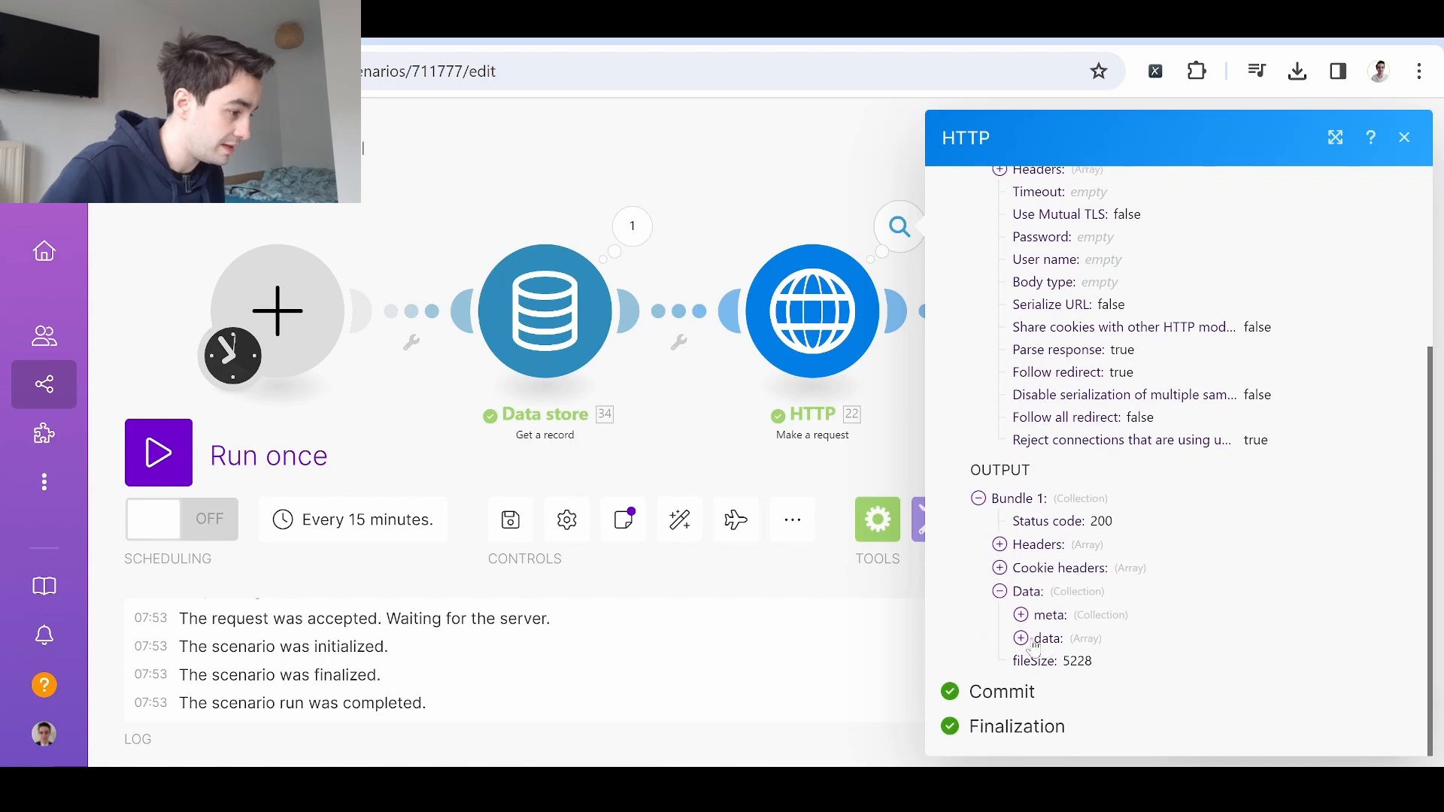
left_click(1034, 645)
scroll(1137, 478, "down", 10)
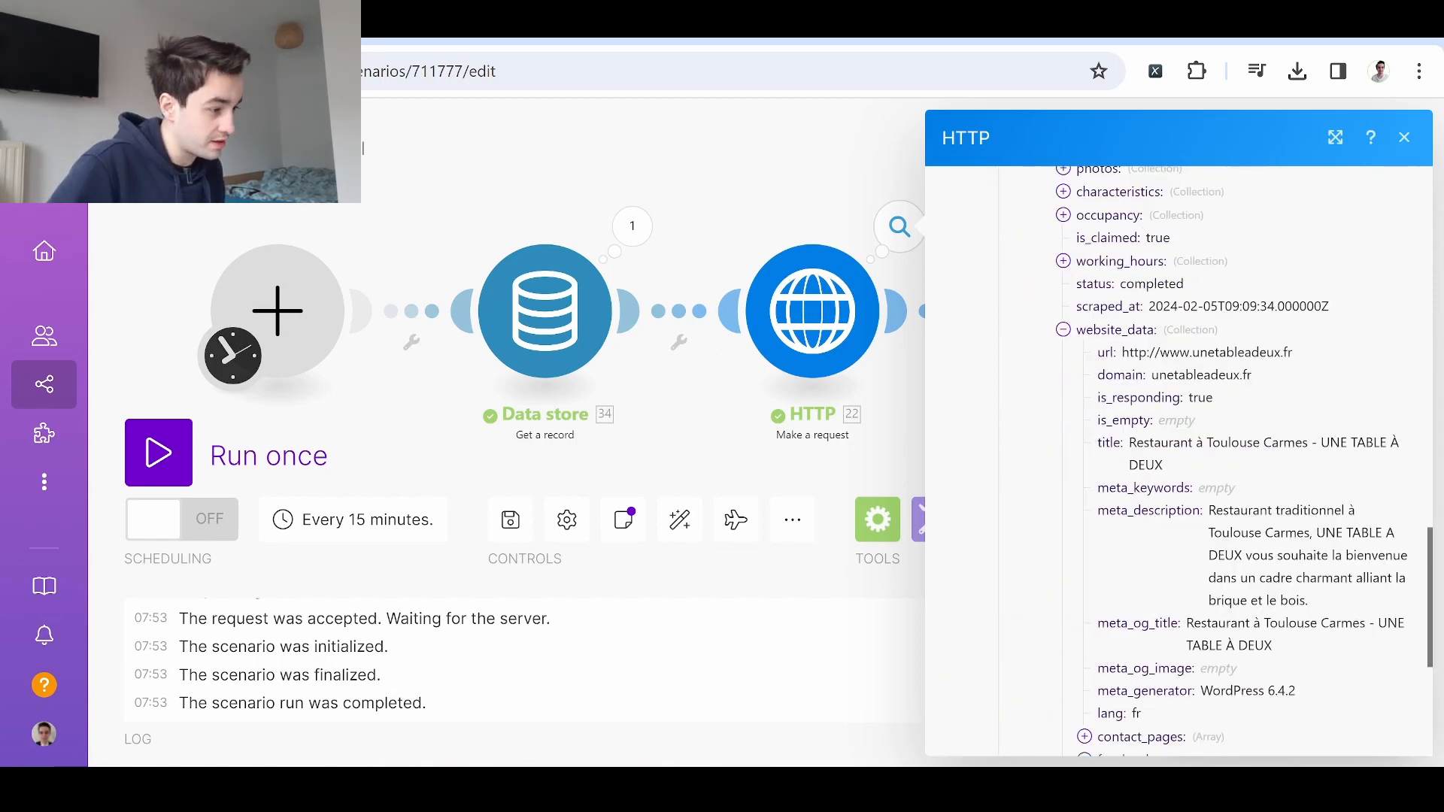
left_click_drag(1129, 442, 1275, 460)
left_click(1275, 460)
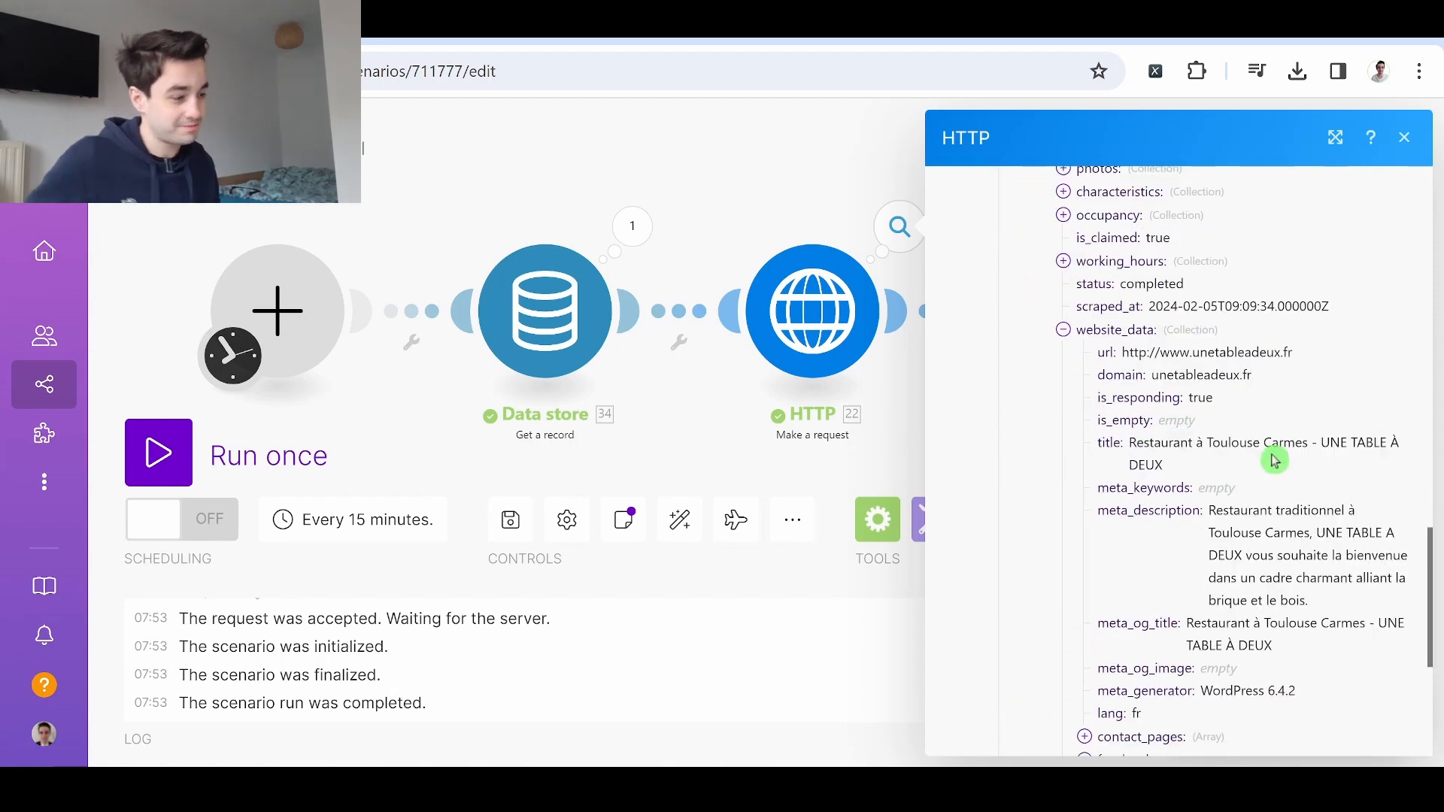
- Set the website_has_title parameter to 0 in the HTTP module, save it and run the scenario
left_click(798, 346)
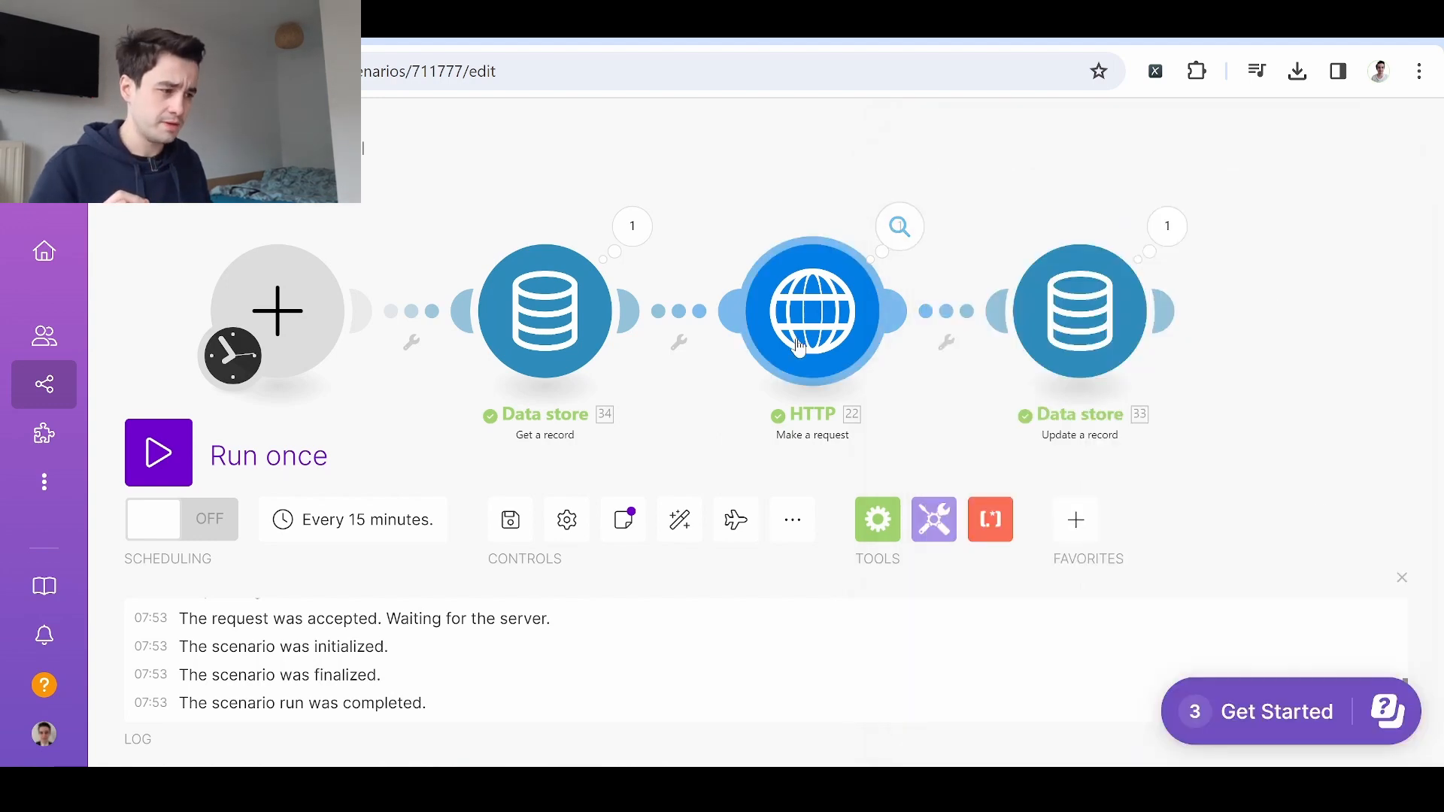
scroll(1111, 485, "down", 15)
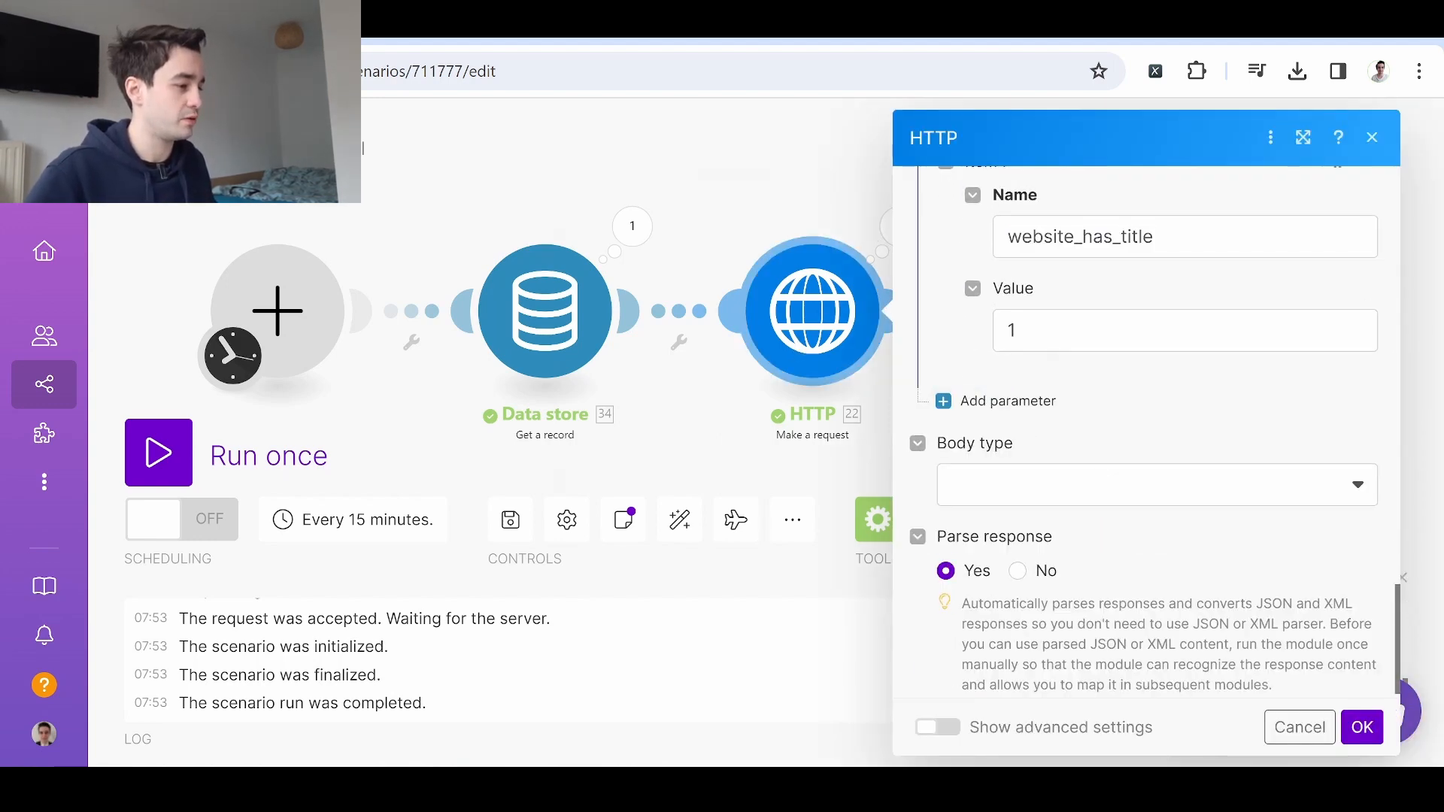
left_click(1113, 331)
key("BackSpace")
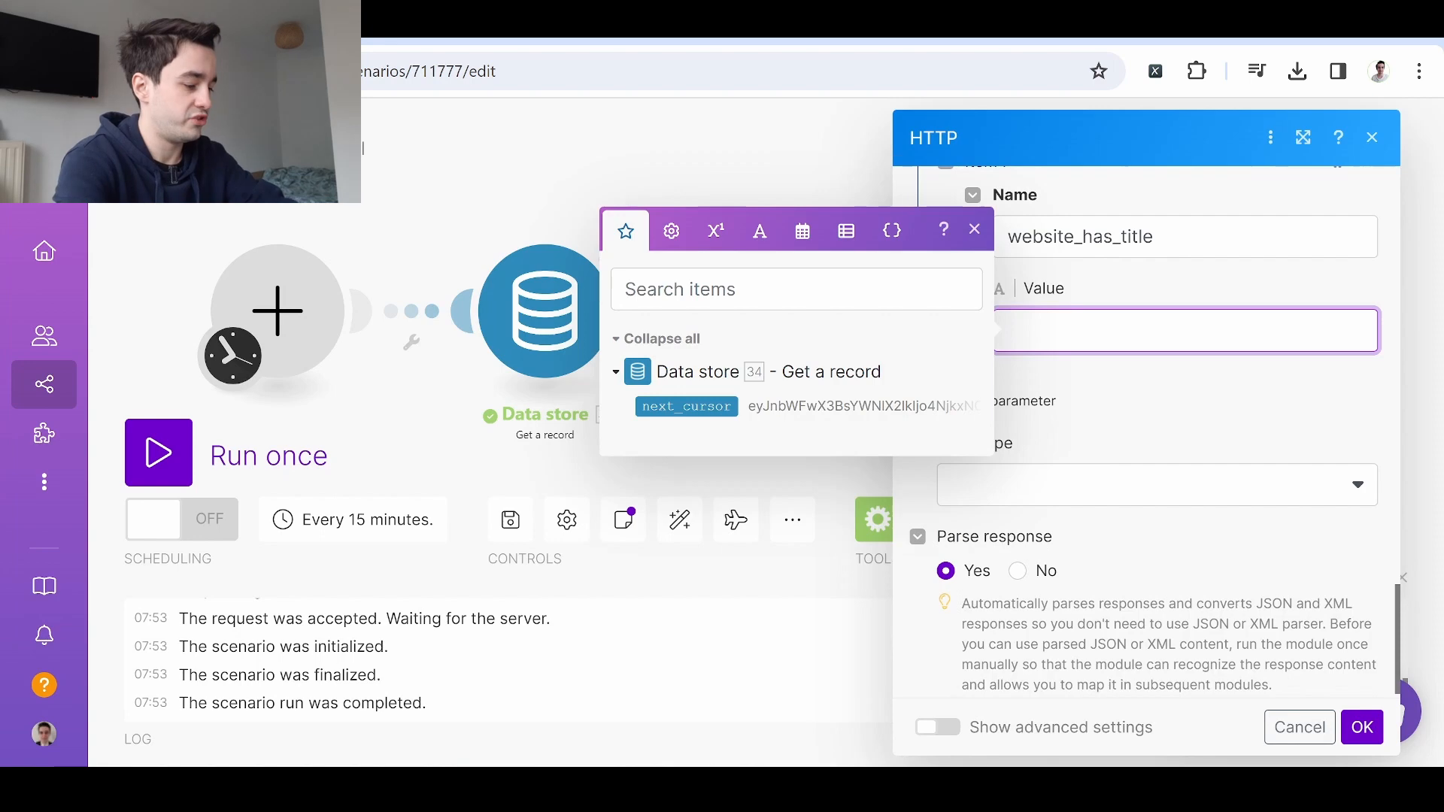
type("0")
left_click(1362, 727)
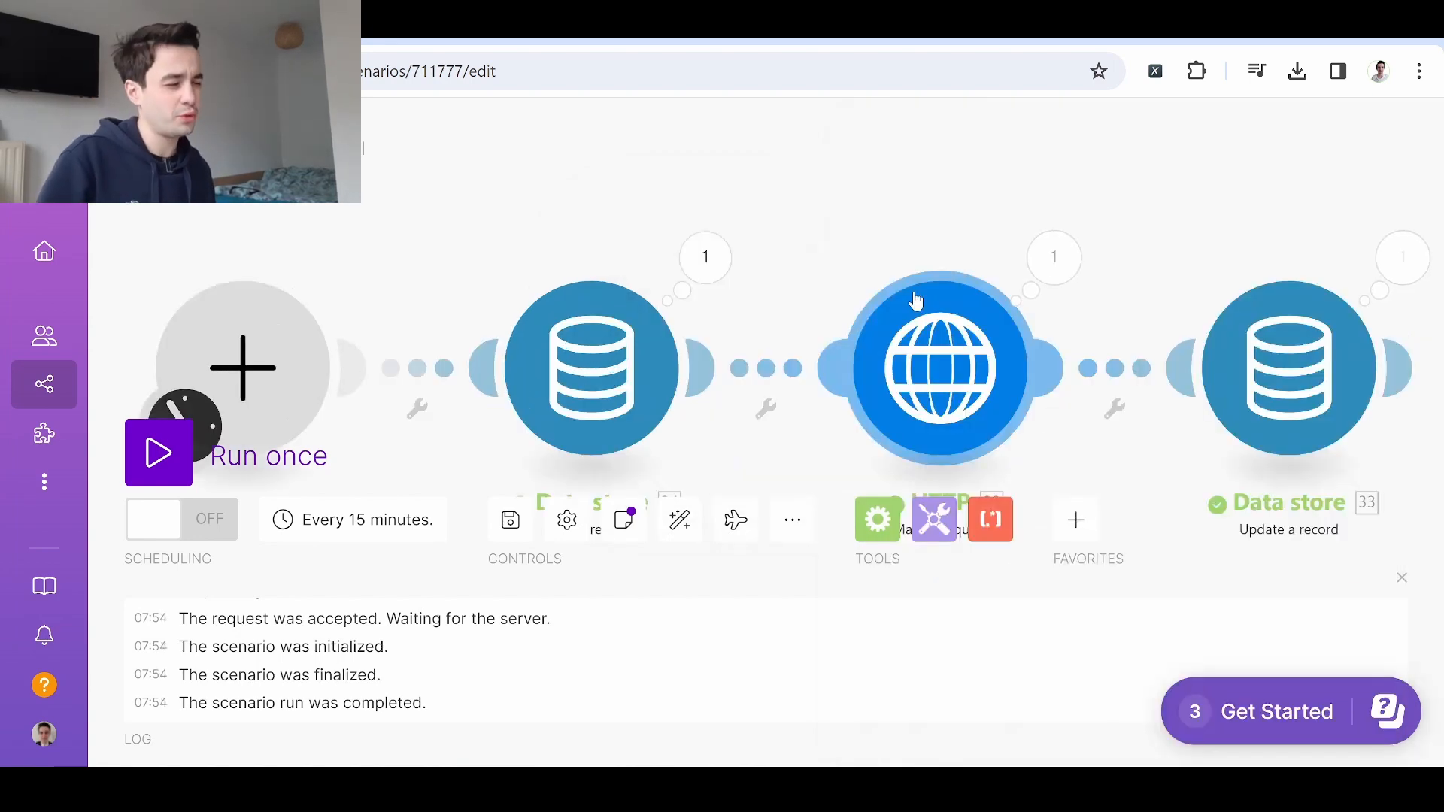
- Reopen the HTTP module and copy the gmap_reviews_count_lt parameter name from the Scrap.io API documentation
left_click(926, 385)
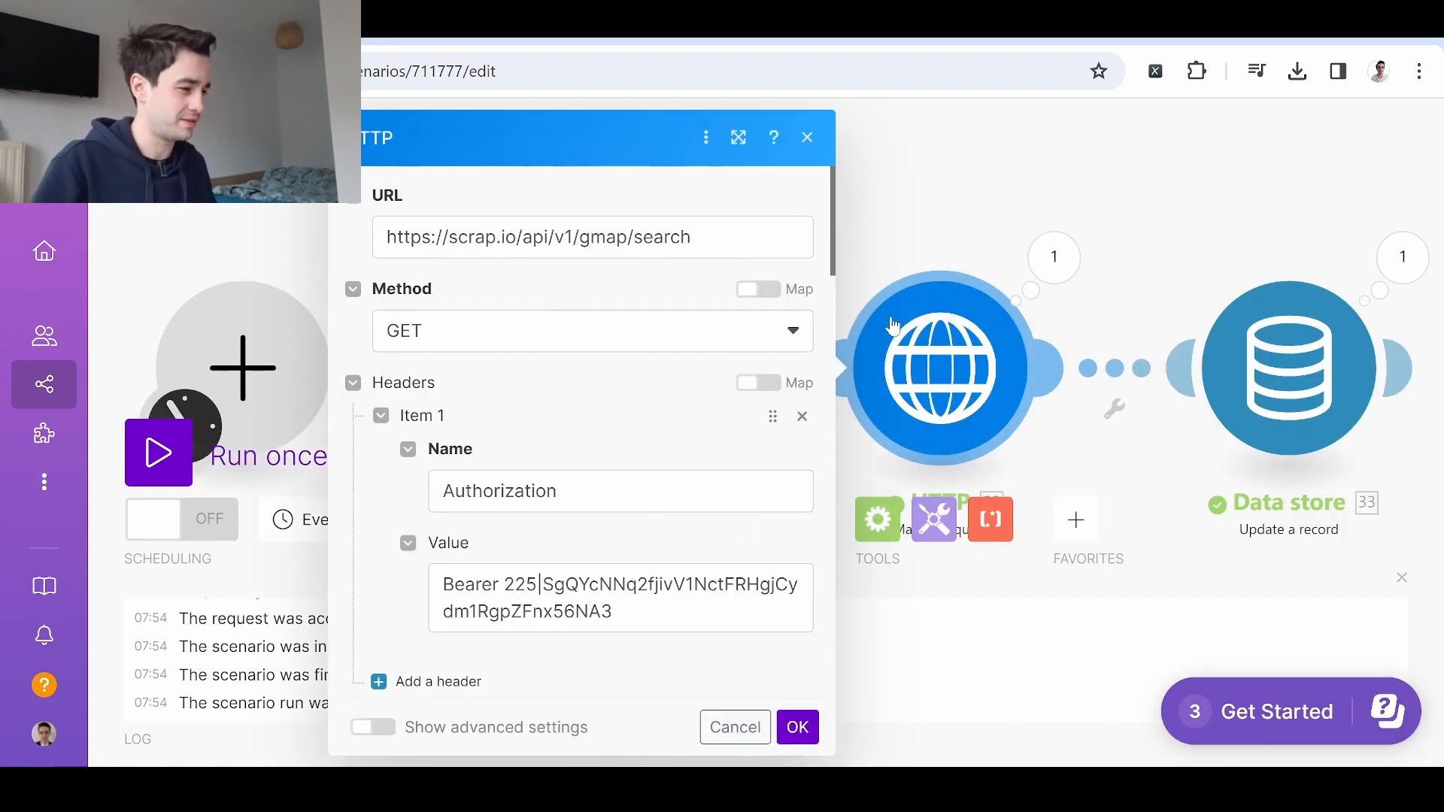
left_click(1054, 257)
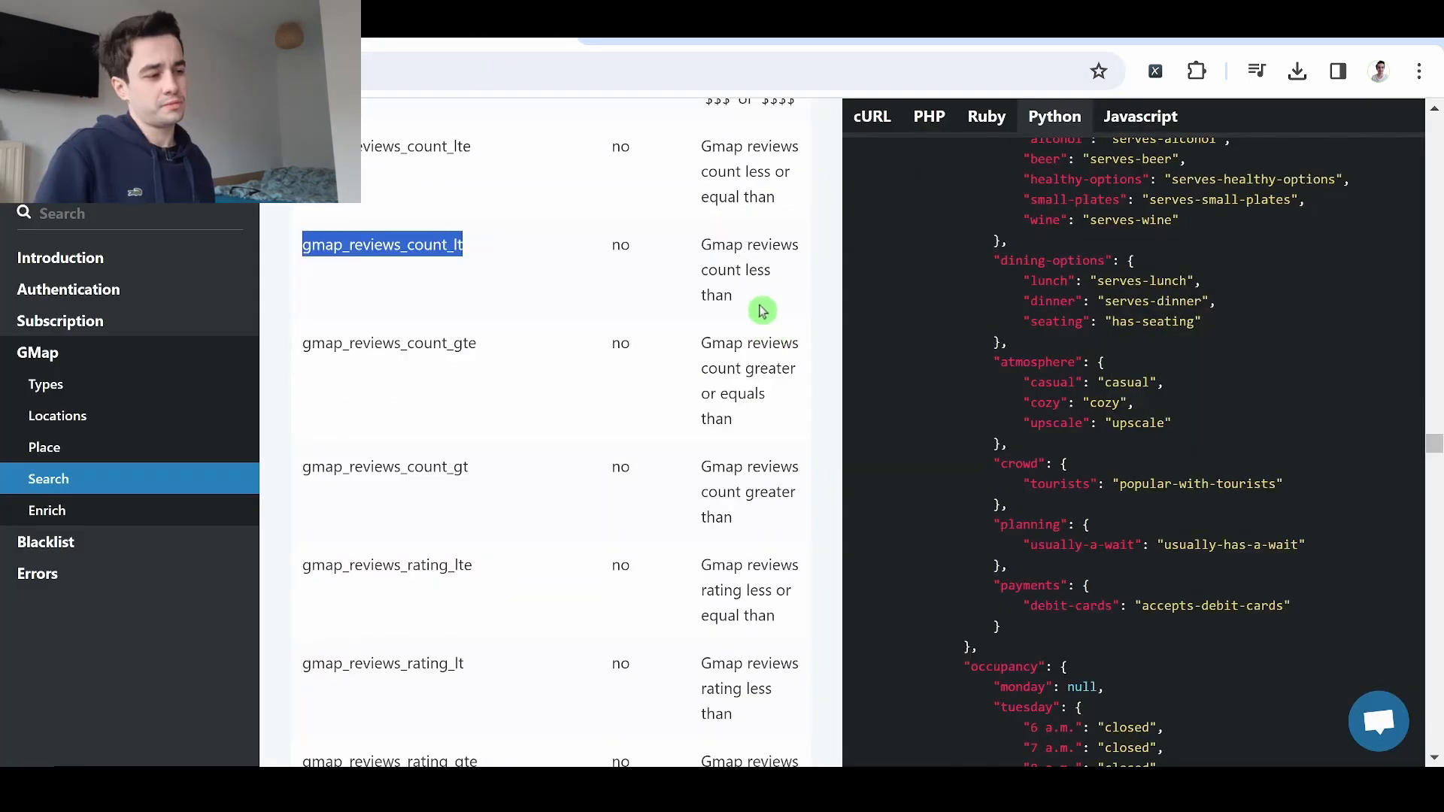
left_click_drag(764, 306, 703, 245)
left_click(701, 245)
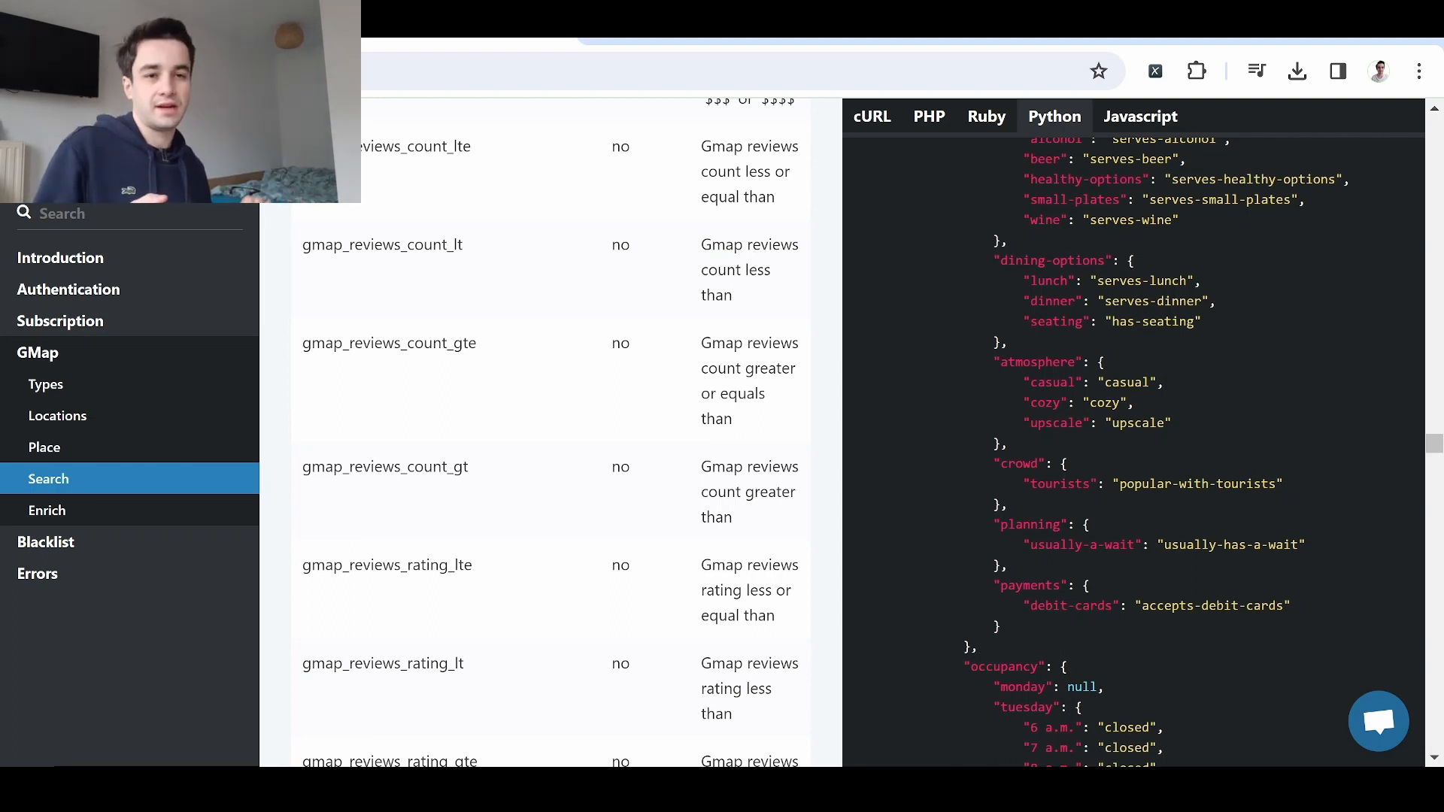
double_click(589, 264)
key("ctrl+c")
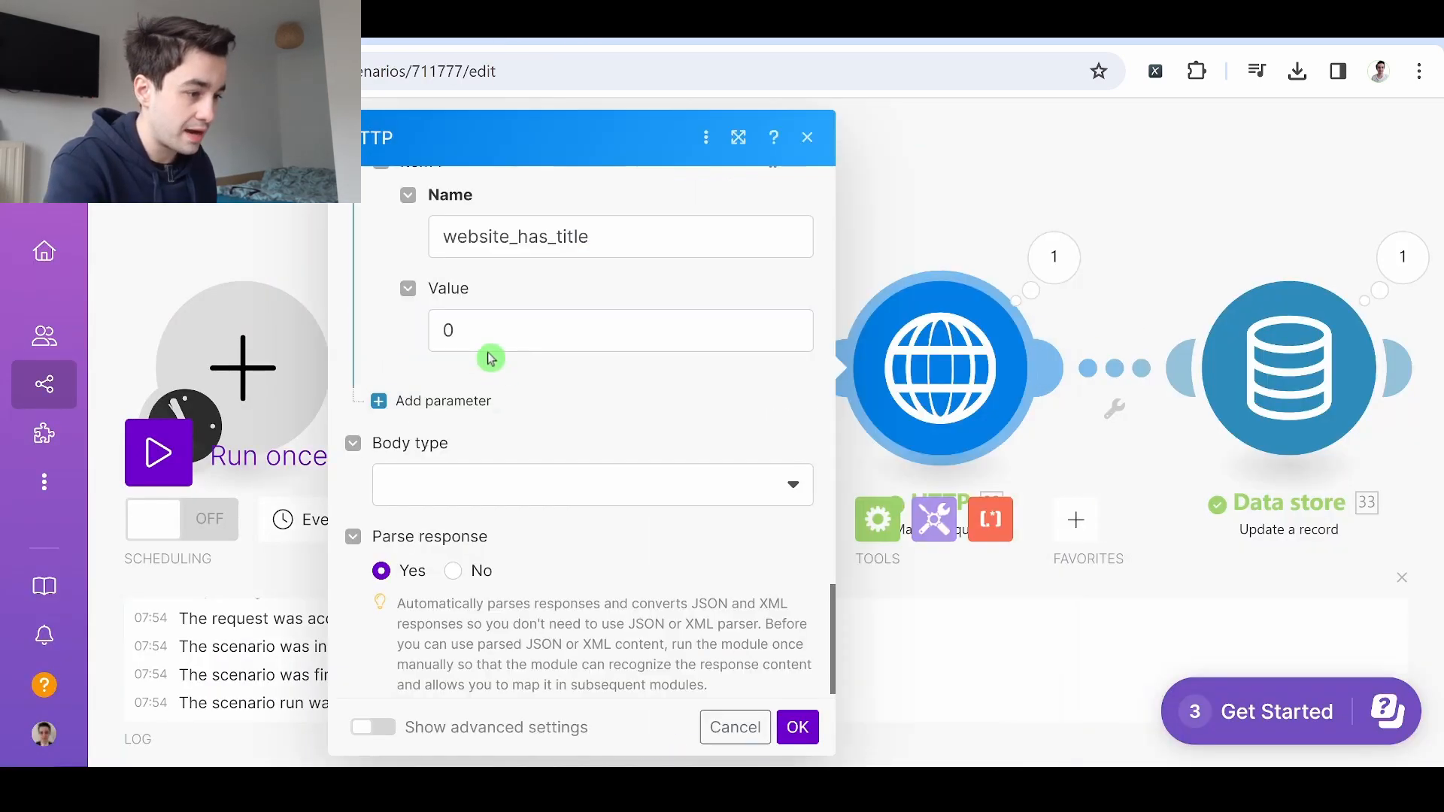
- Set website_has_title to 1, add a gmap_reviews_count_lt query parameter with value 5, and save the HTTP module
left_click(482, 331)
key("BackSpace")
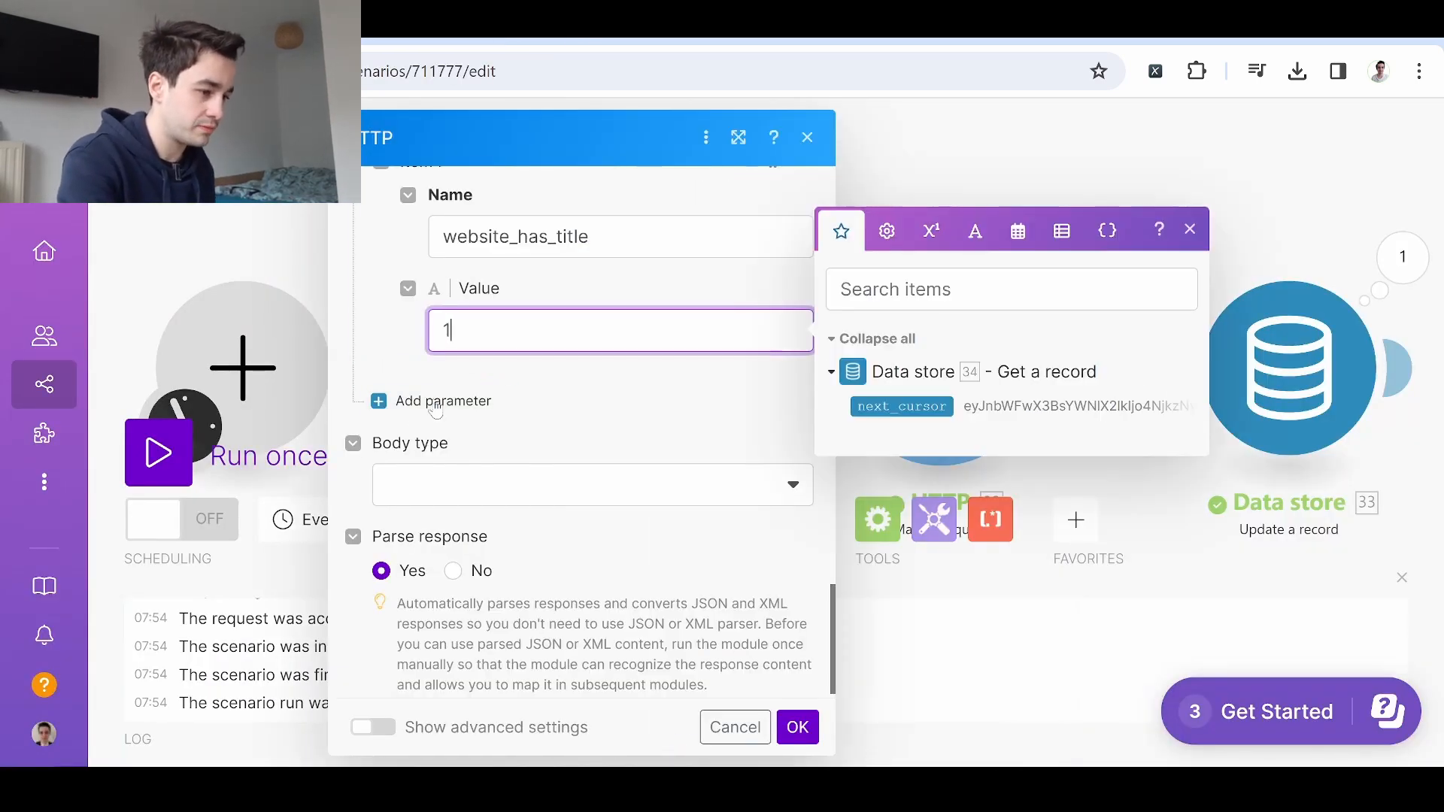
type("1")
left_click(437, 401)
left_click(440, 485)
key("ctrl+v")
left_click(530, 554)
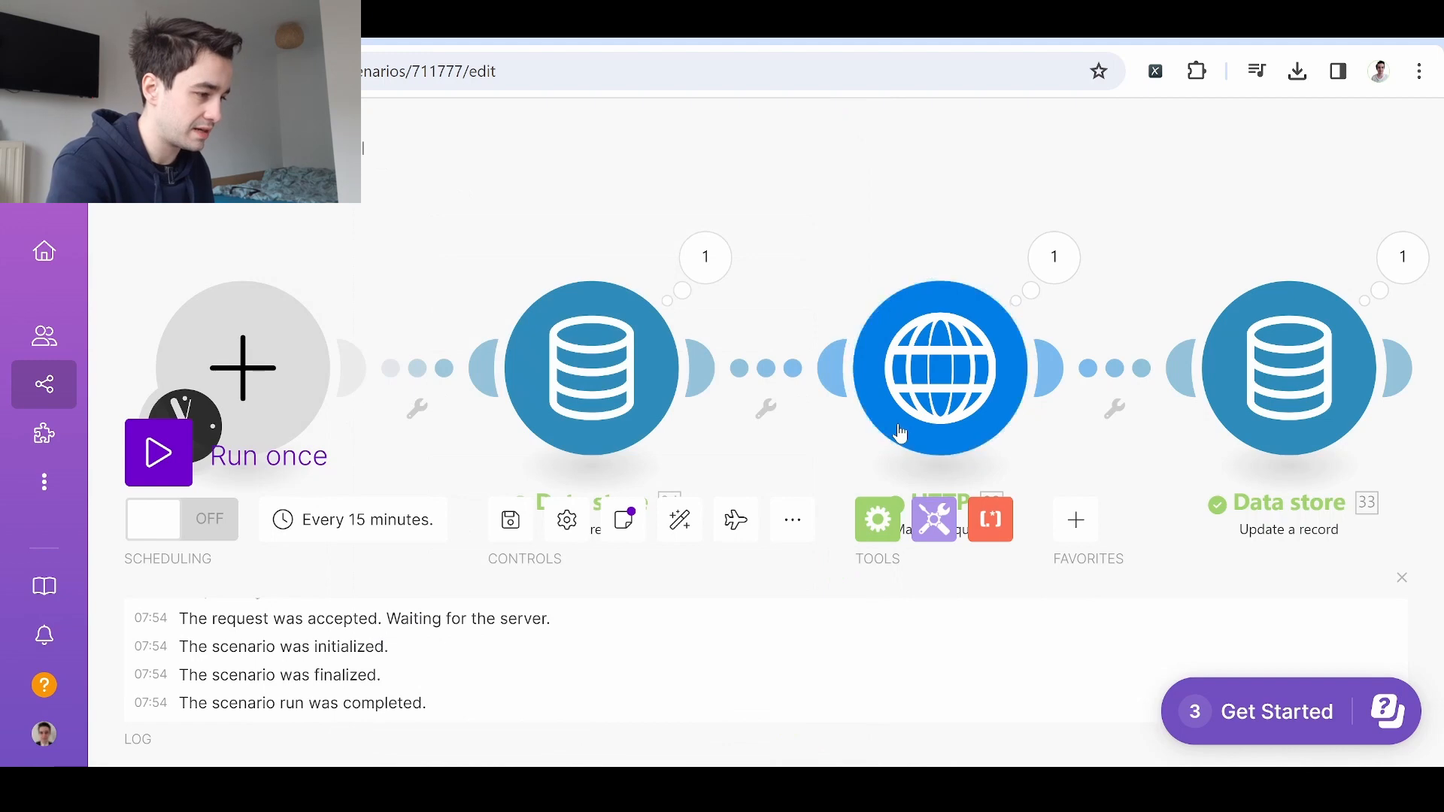
- Run the scenario once with the reviews filter and examine the first returned place in the HTTP output
left_click(154, 452)
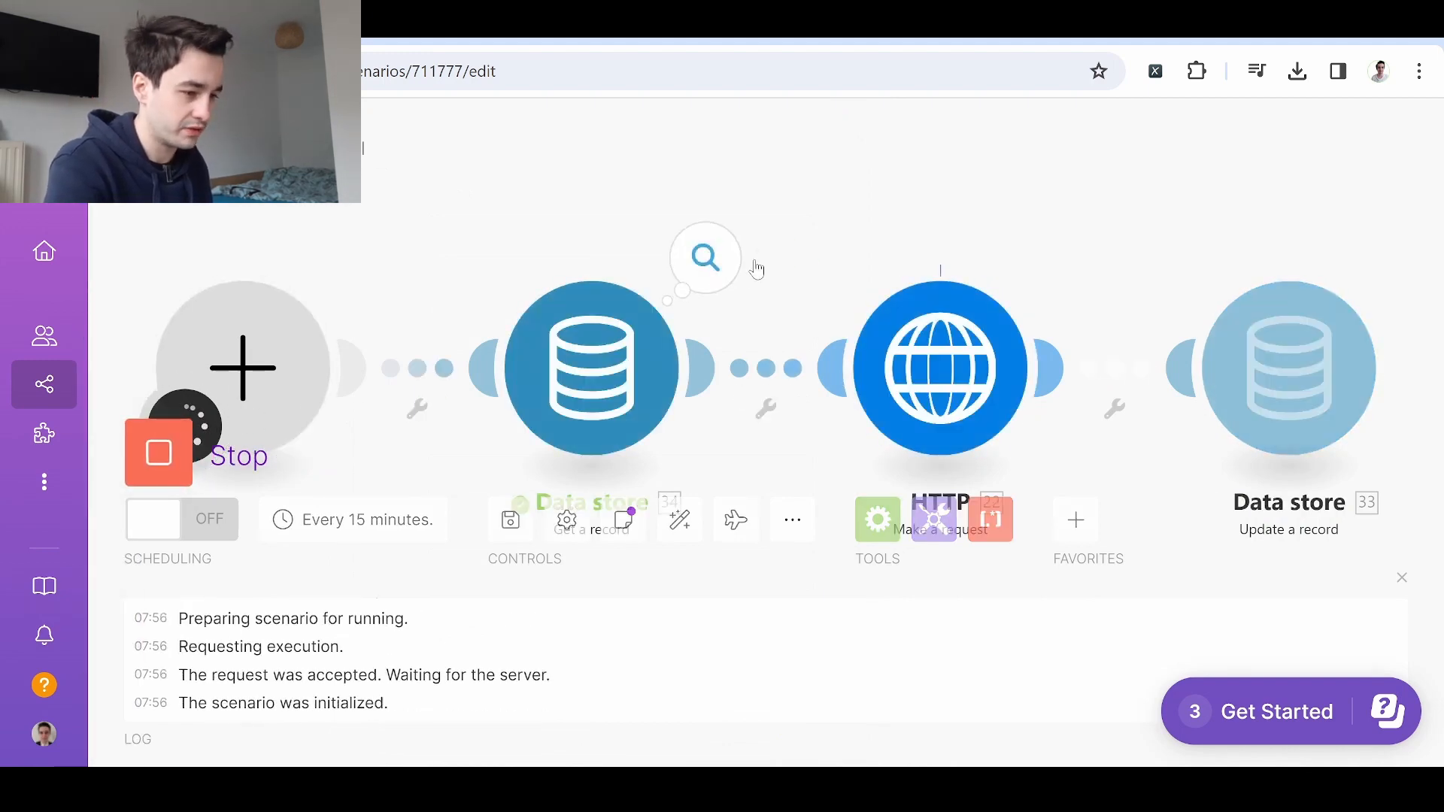
left_click(1055, 259)
left_click(496, 636)
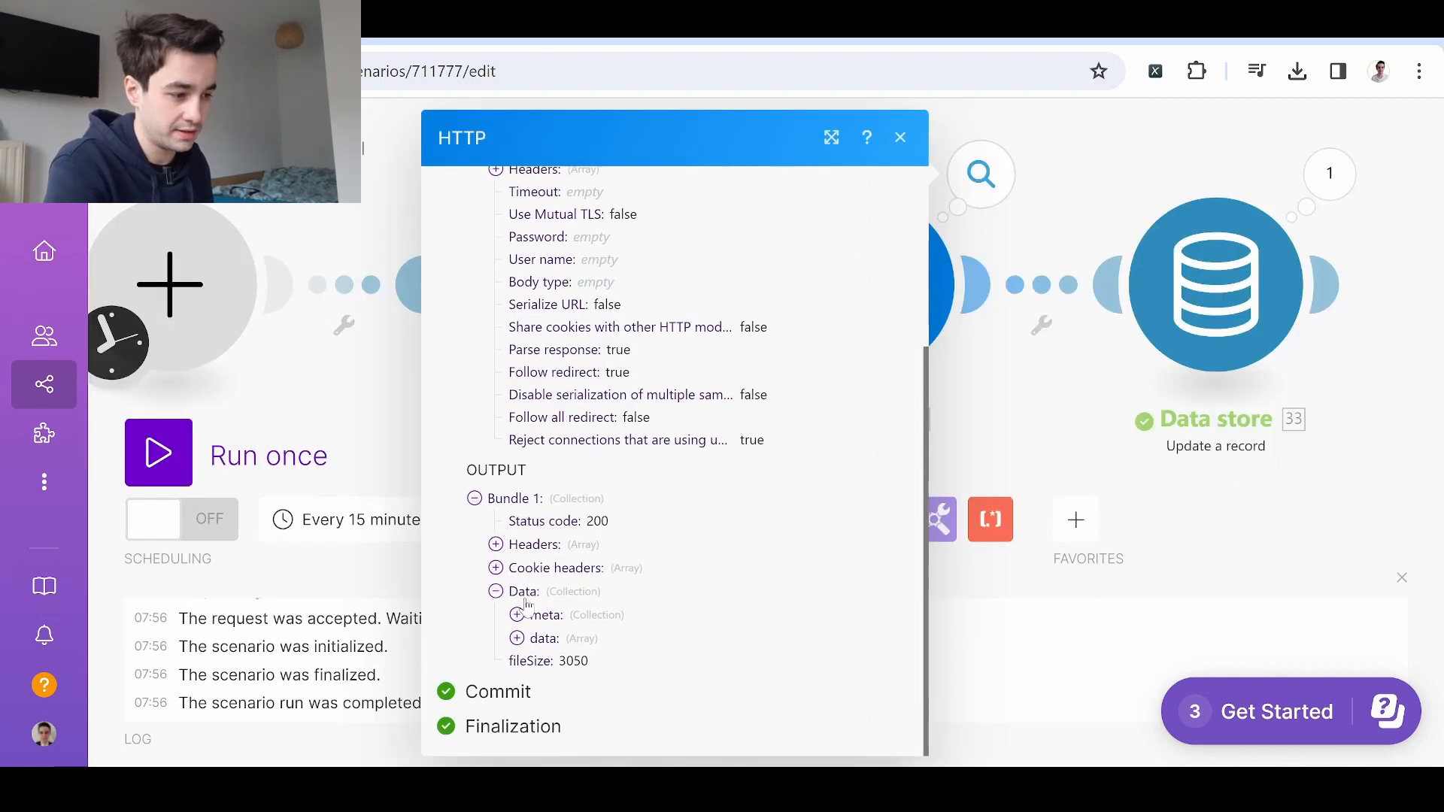
left_click(517, 638)
left_click(538, 637)
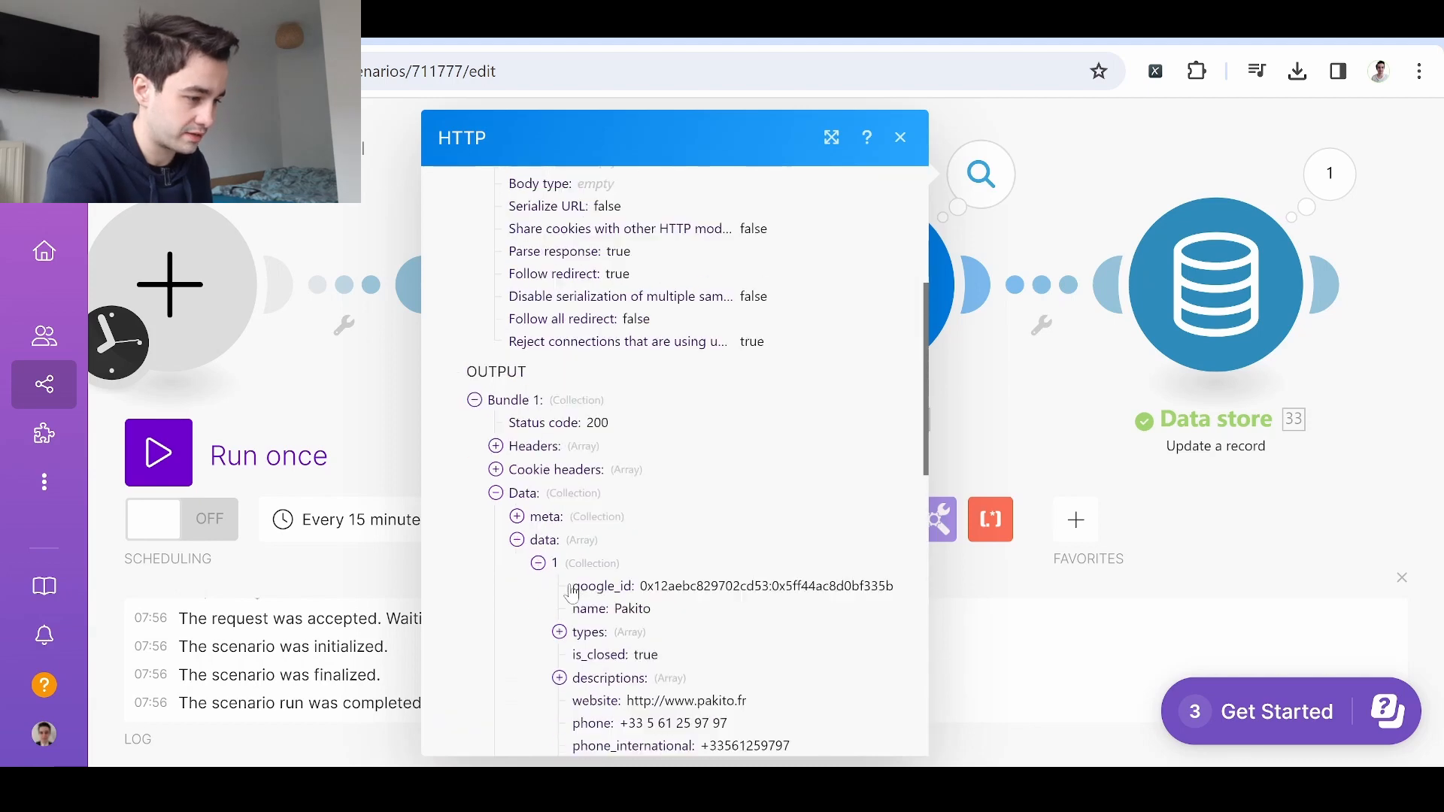
scroll(666, 626, "down", 8)
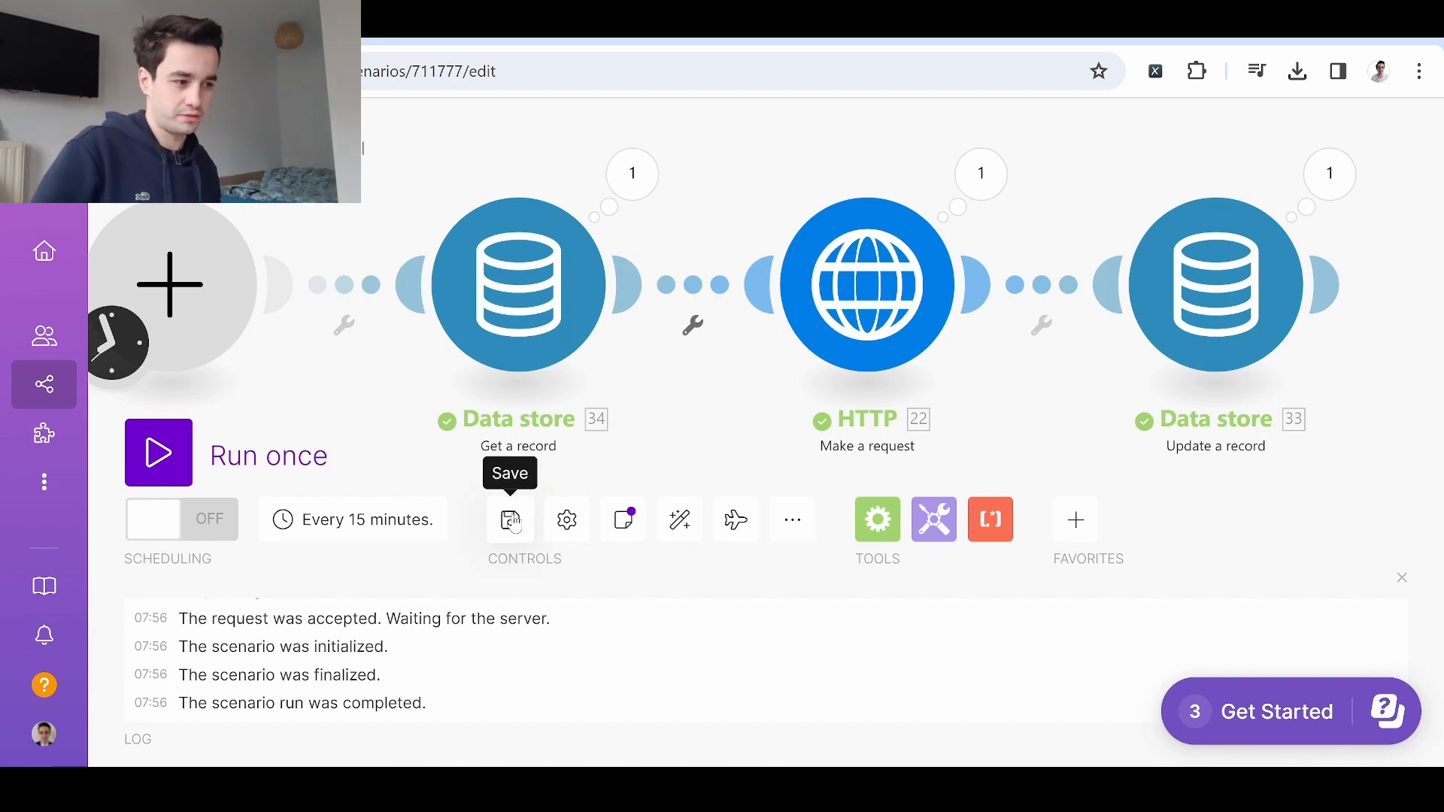
- Review the HTTP module's query parameters from type through gmap_reviews_count_lt
left_click(908, 274)
scroll(1109, 377, "down", 10)
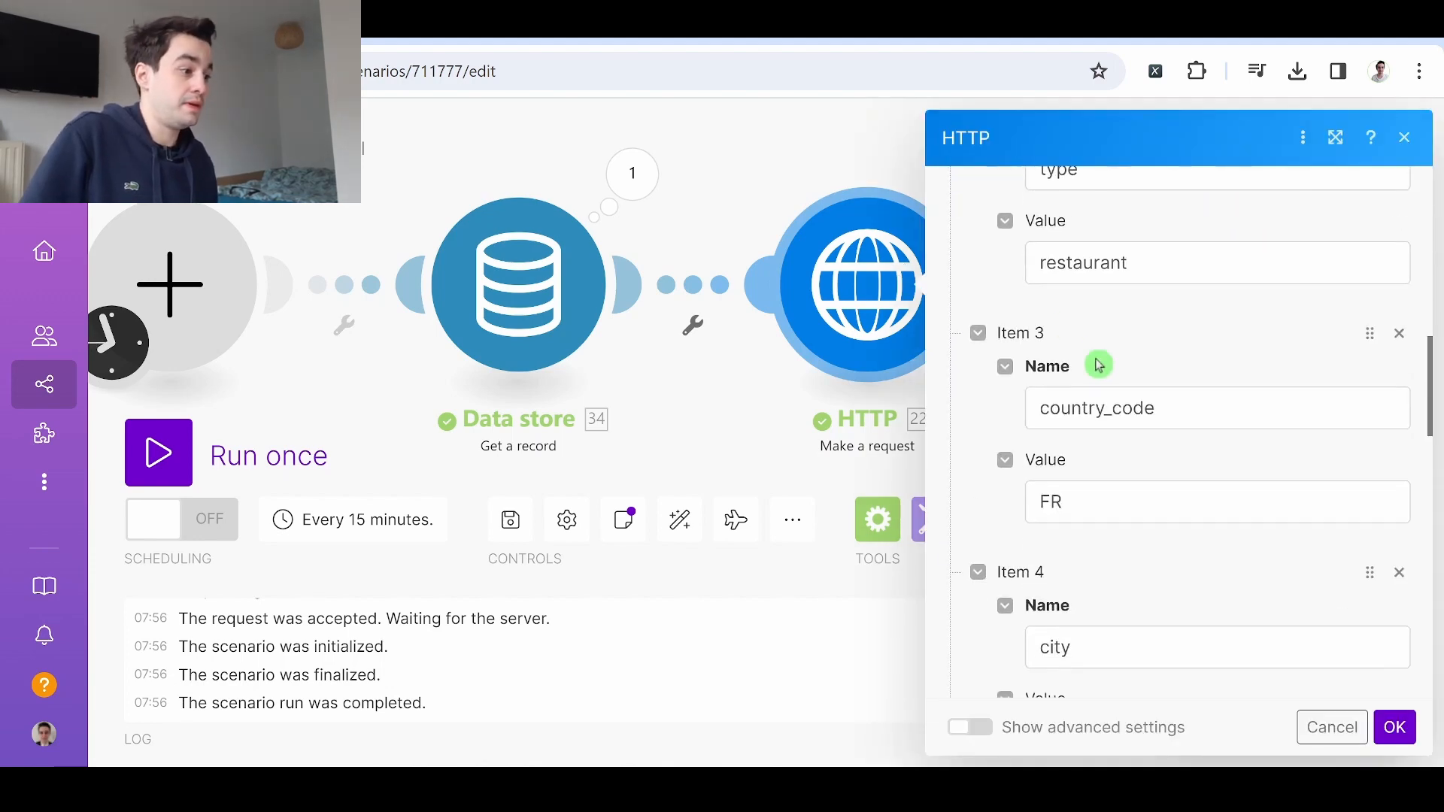
scroll(1105, 368, "down", 15)
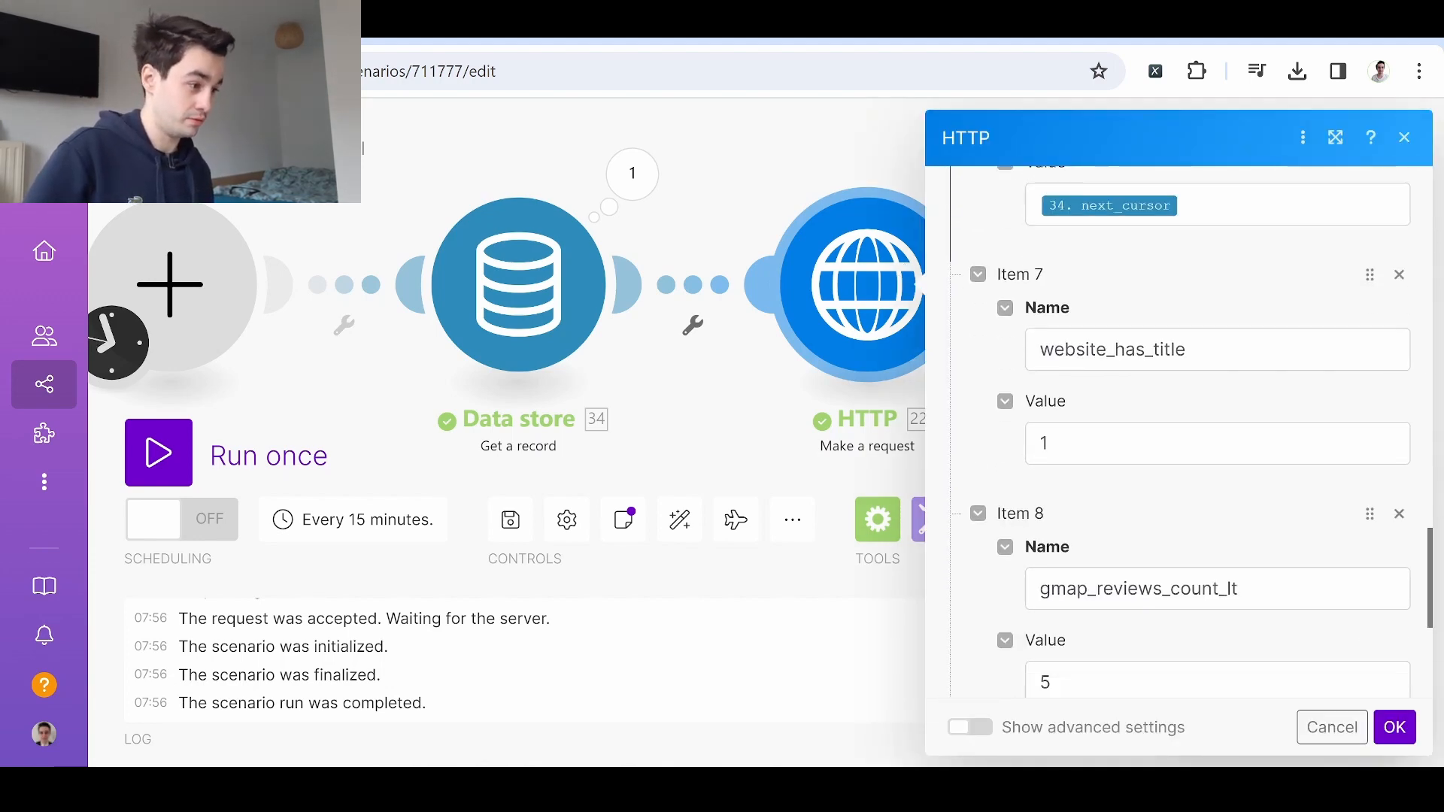
- Remove the gmap_reviews_count_lt query parameter from the HTTP module and save the module settings
scroll(1156, 403, "up", 2)
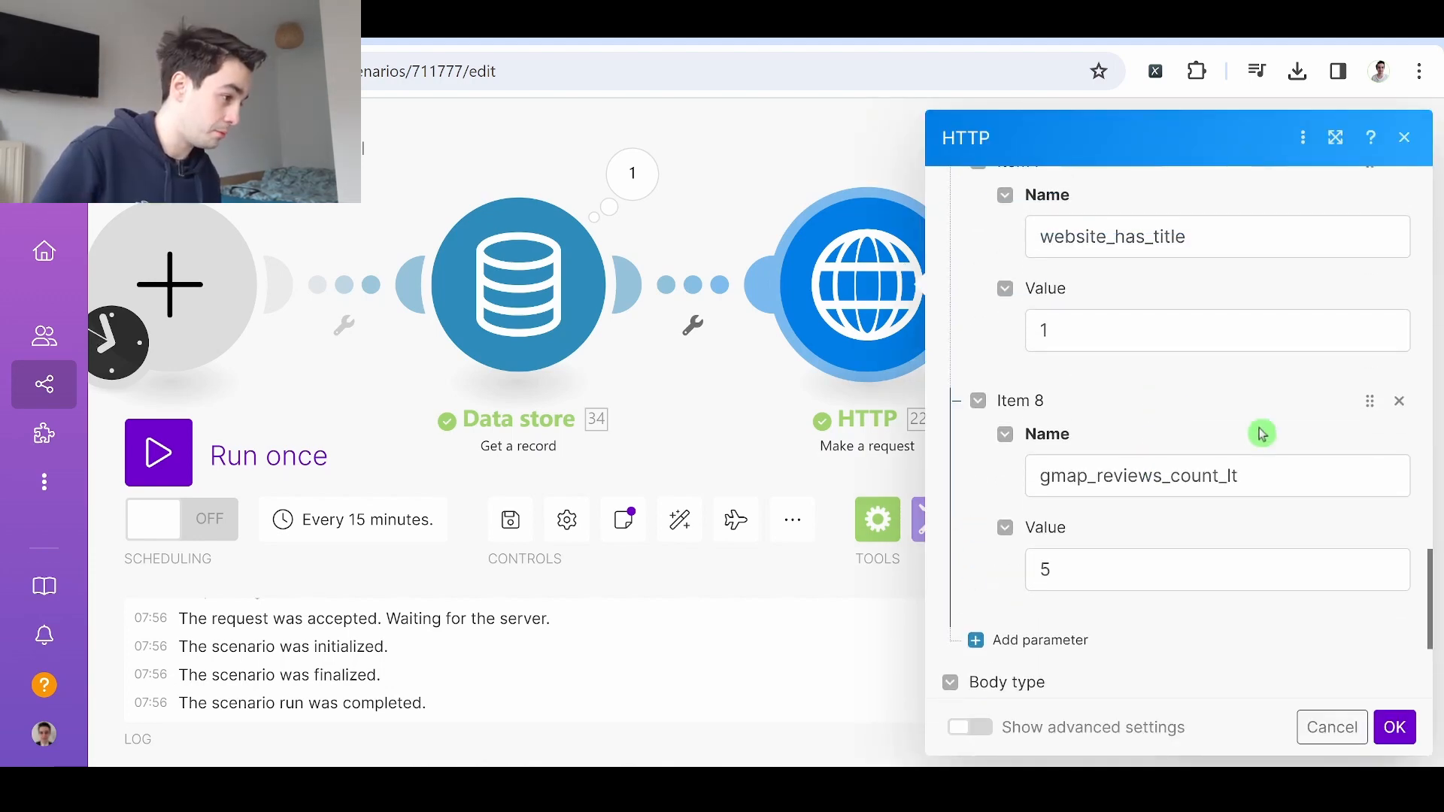
left_click(1400, 402)
left_click(1395, 727)
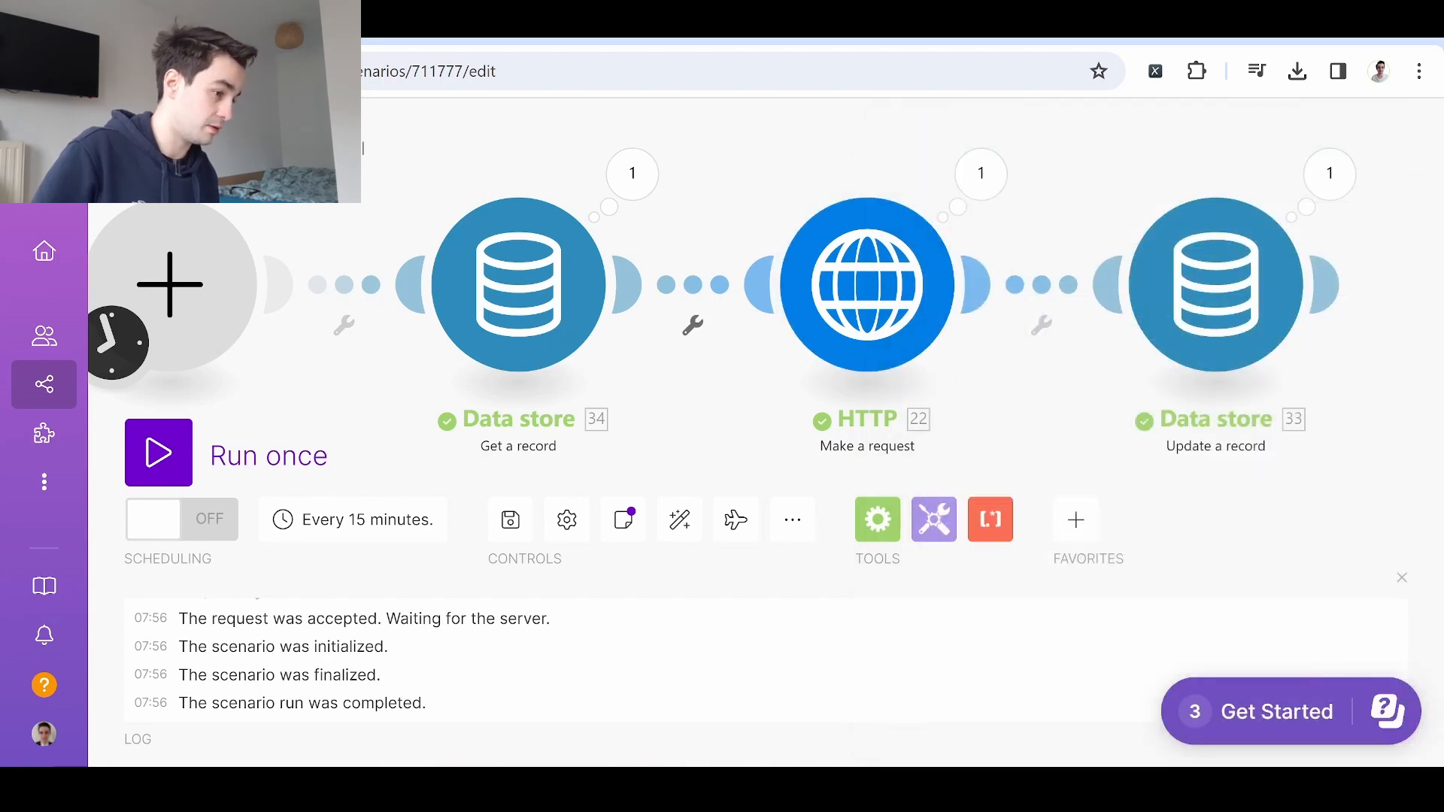
- Run the scenario once without the reviews filter and examine the first place in the HTTP output
left_click(179, 449)
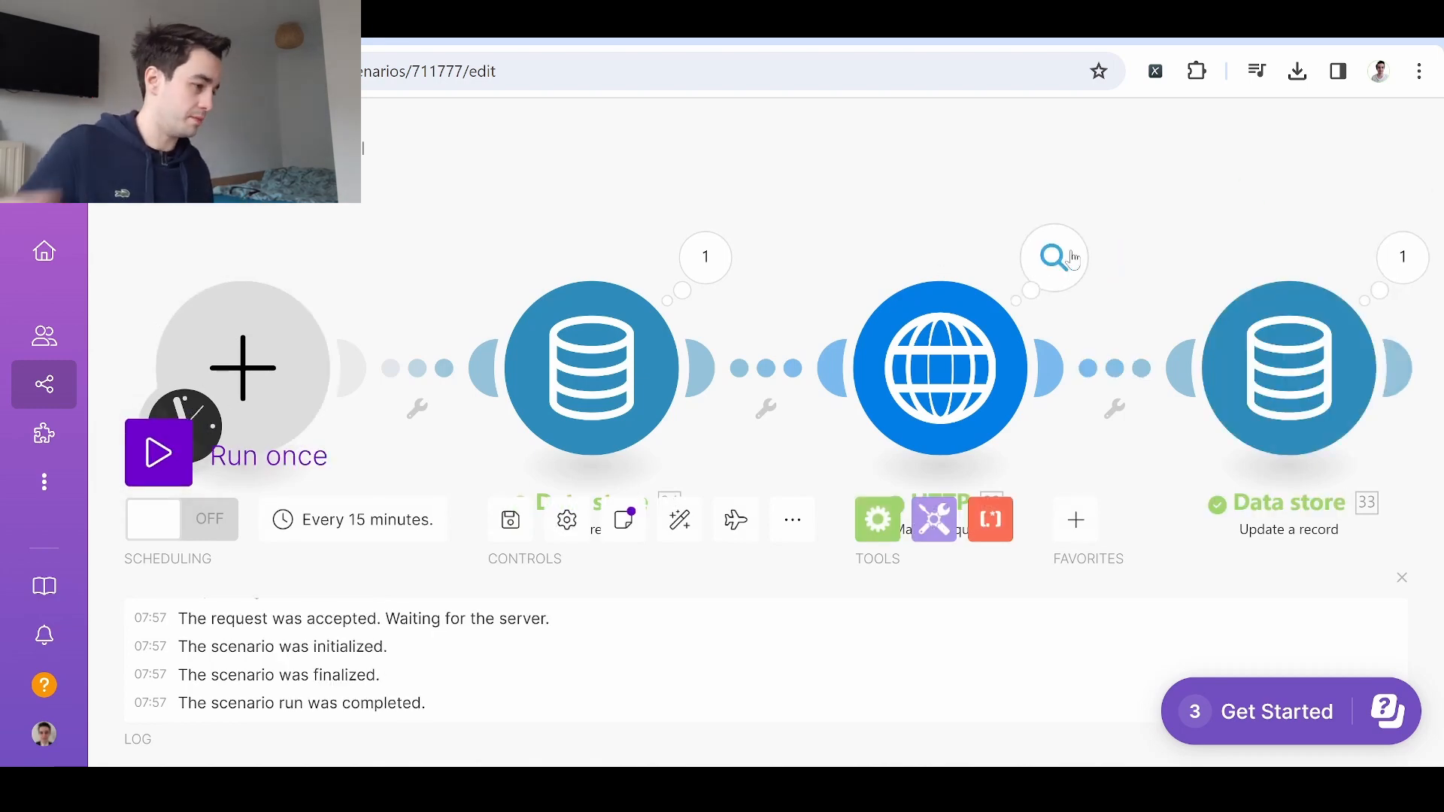
left_click(1071, 262)
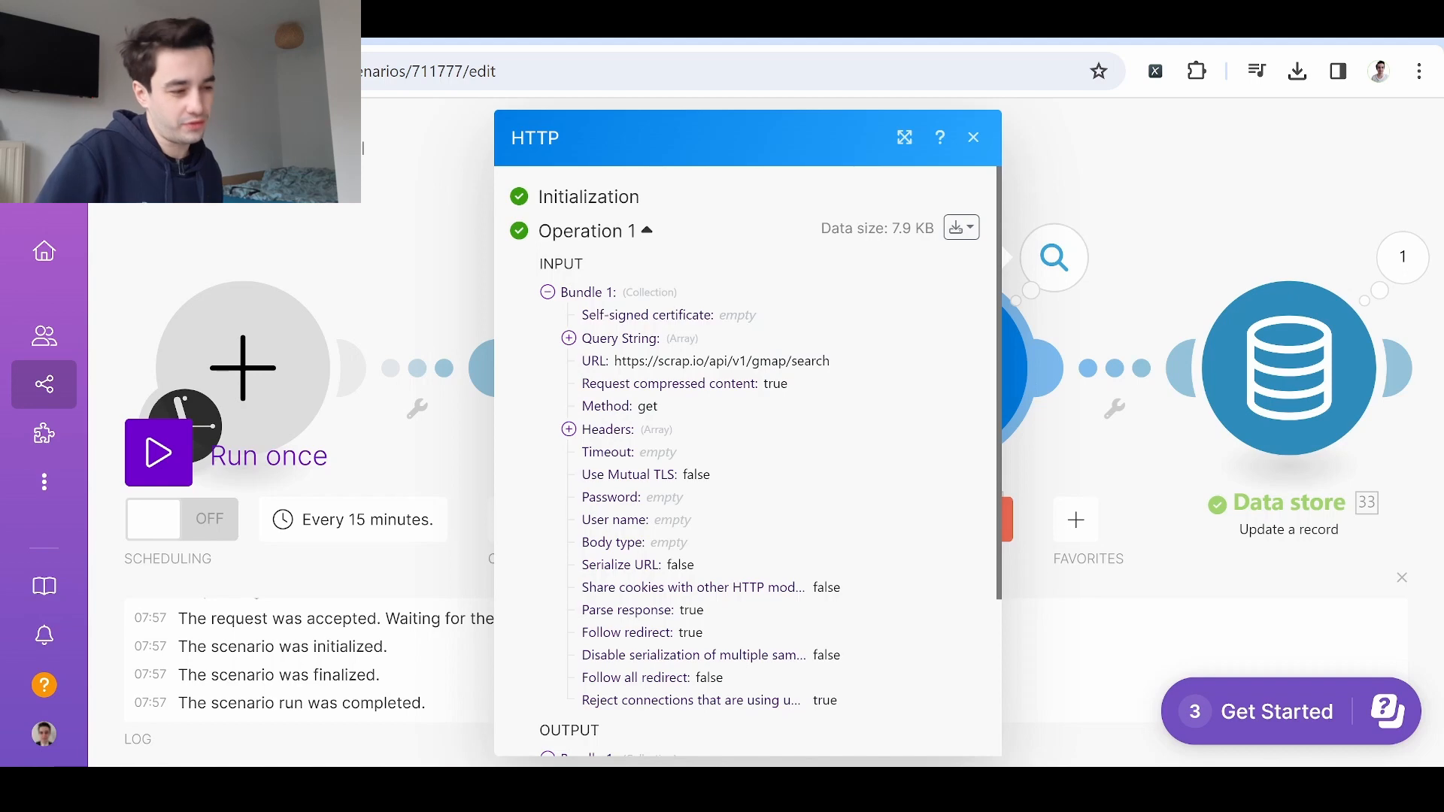
scroll(744, 451, "down", 10)
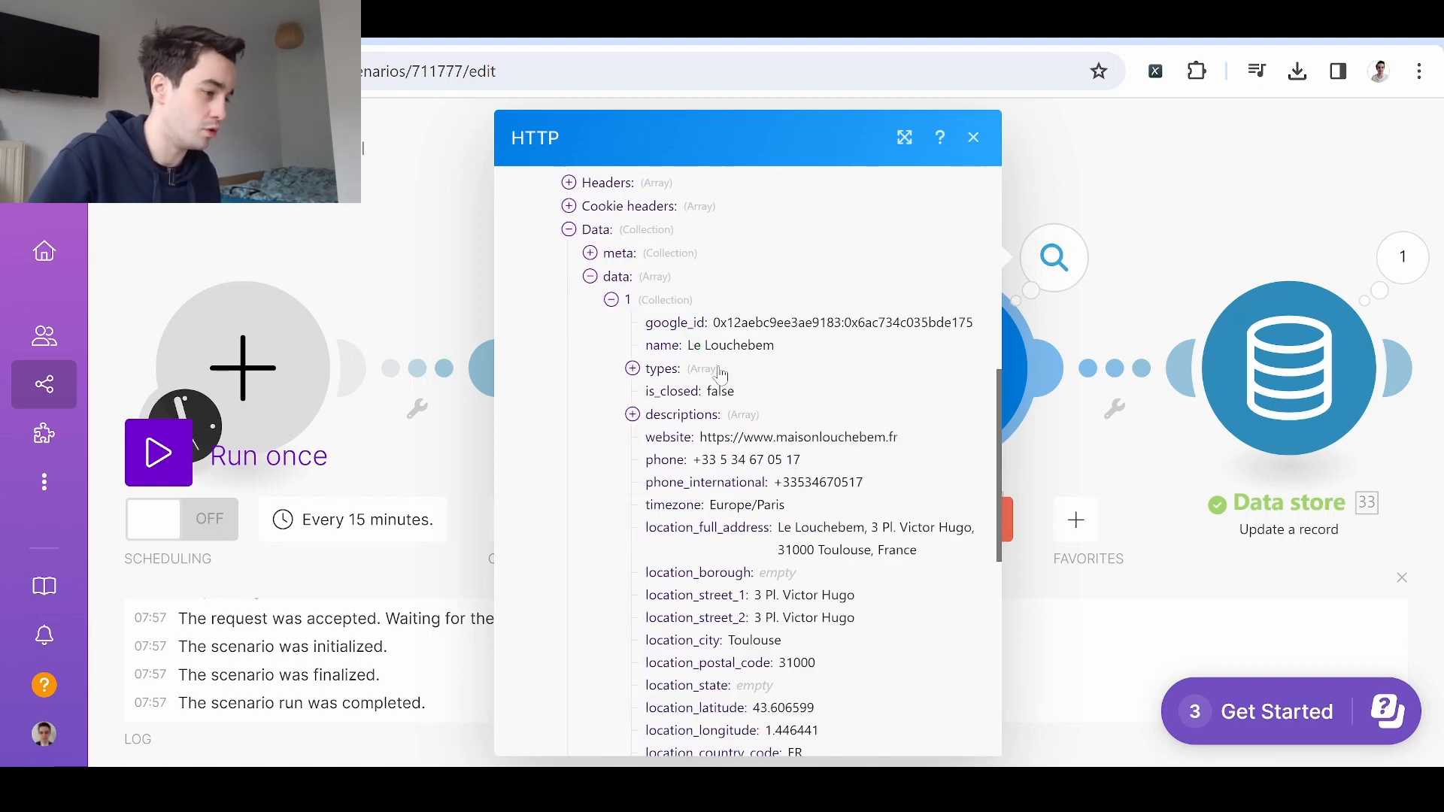
left_click(975, 137)
- Run the scenario once more and examine the next returned place in the HTTP output data
left_click(165, 472)
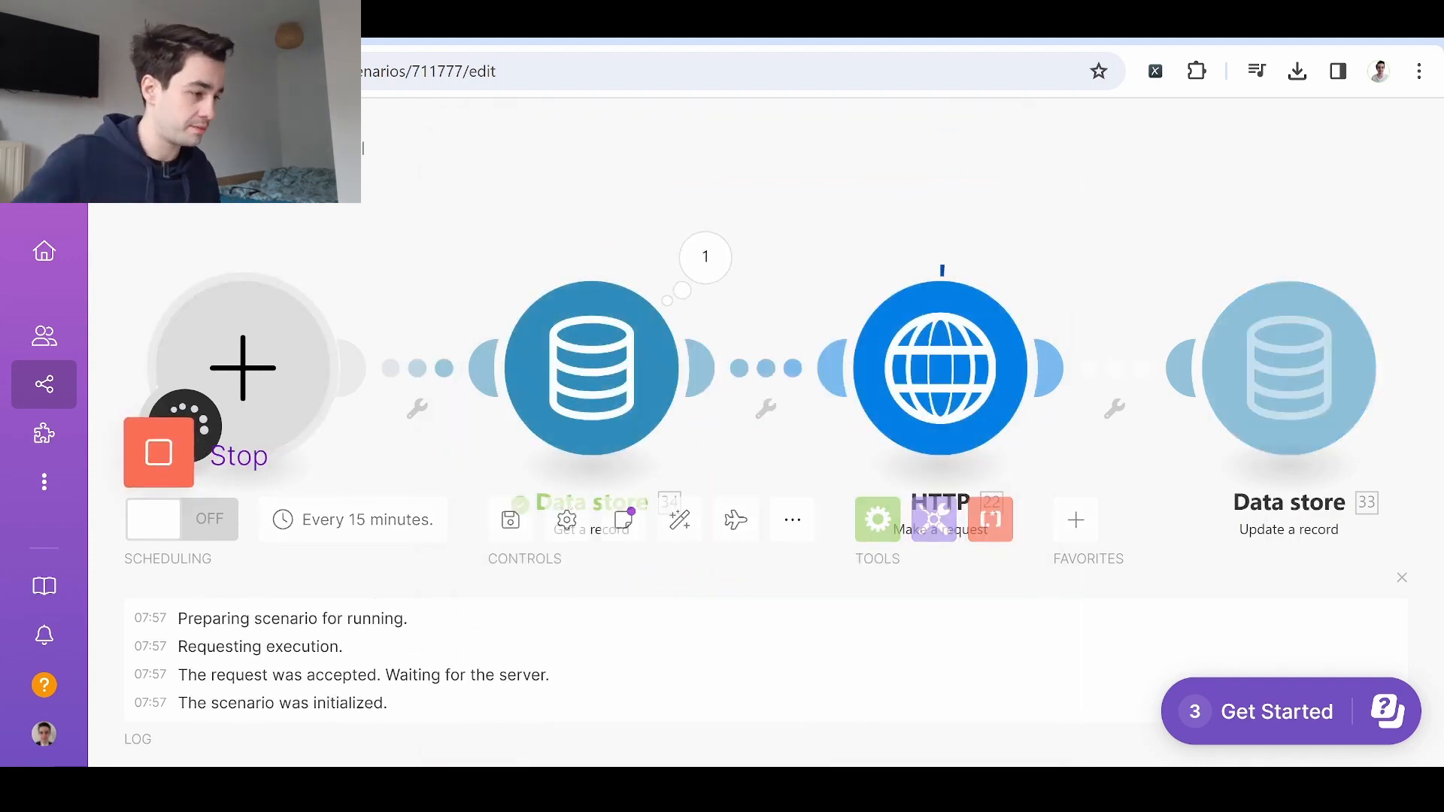
left_click(1053, 257)
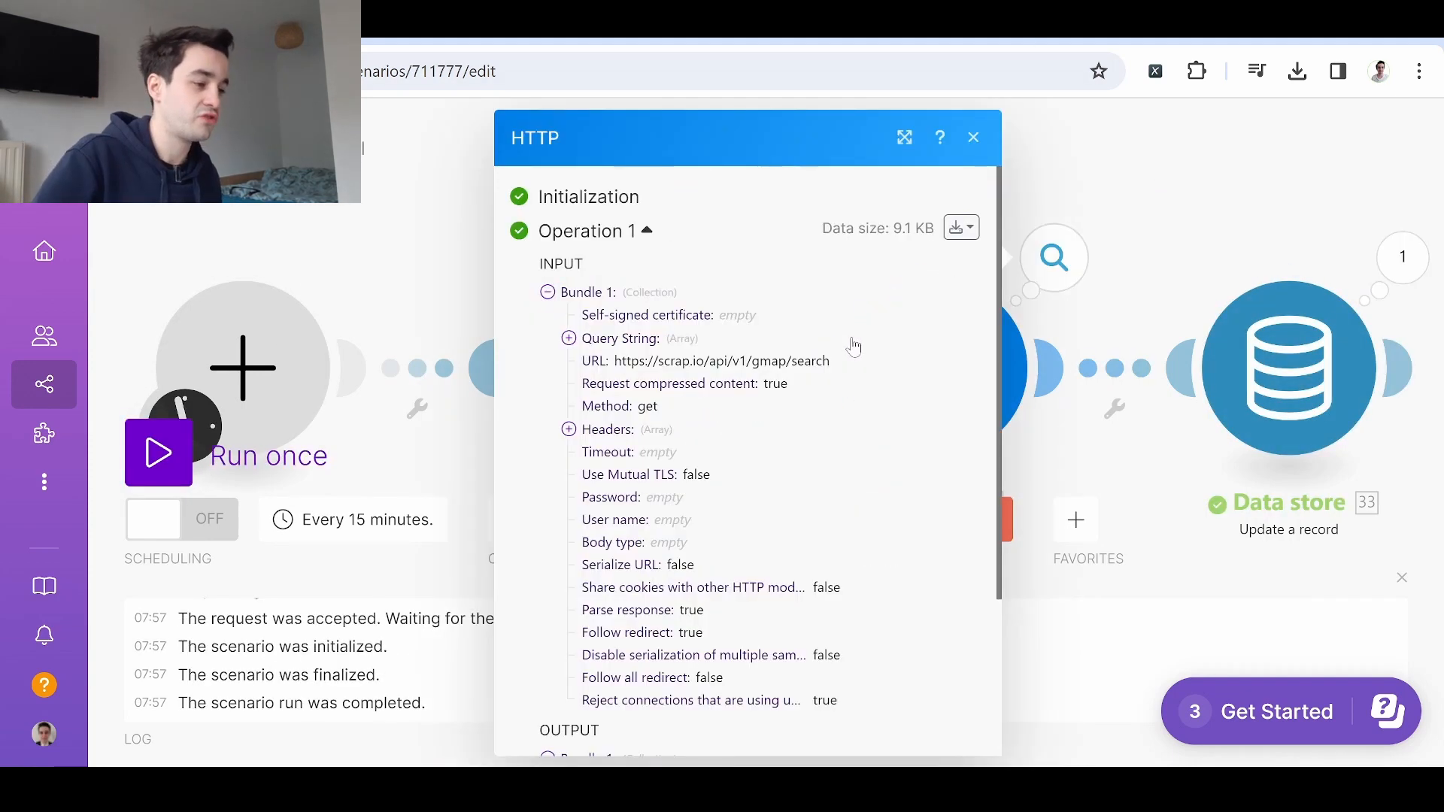
scroll(853, 344, "down", 3)
left_click(570, 638)
scroll(676, 526, "down", 4)
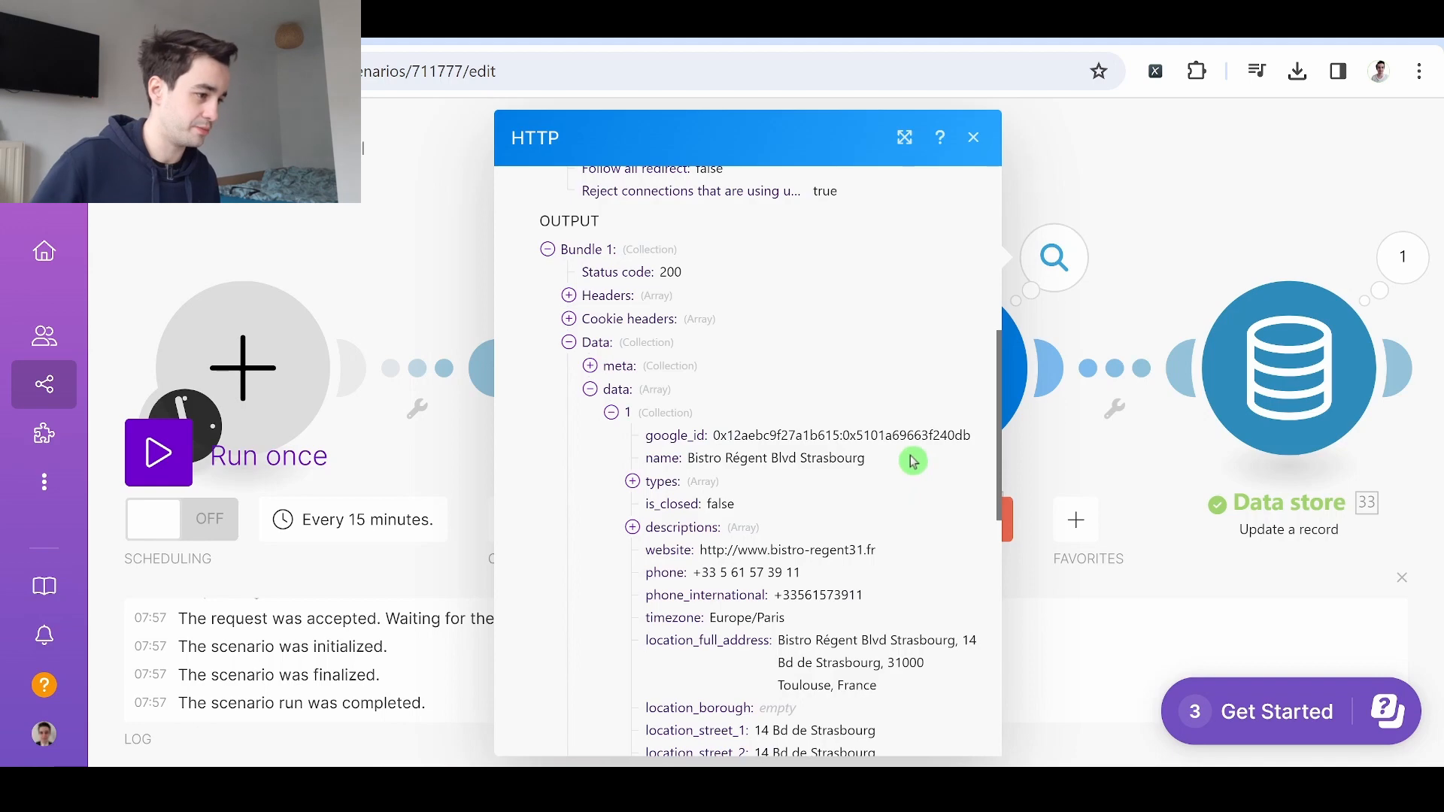
- Review the gmap_reviews filter parameters in the Scrap.io API documentation and locate the support chat on the Scrap.io site
left_click(391, 19)
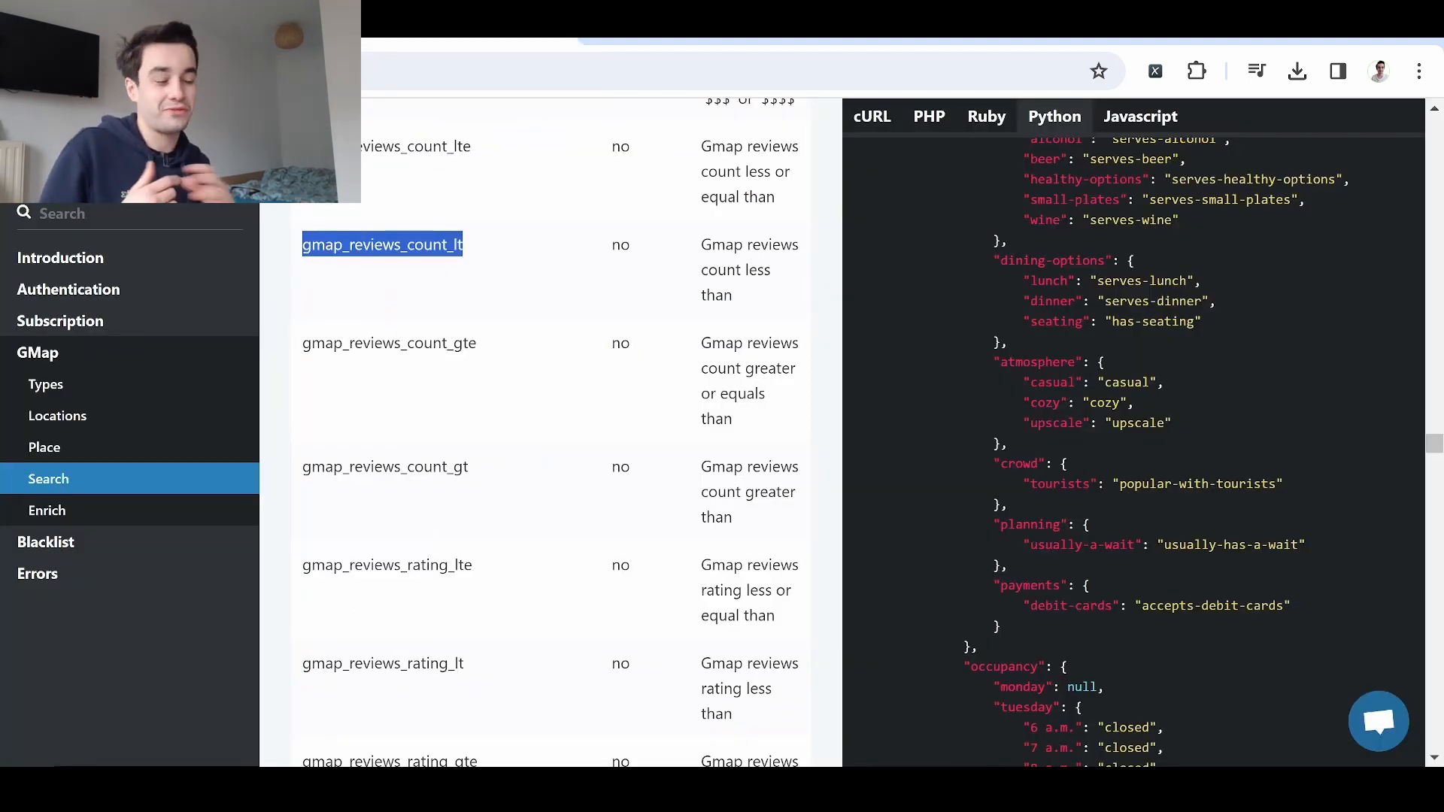
left_click(394, 235)
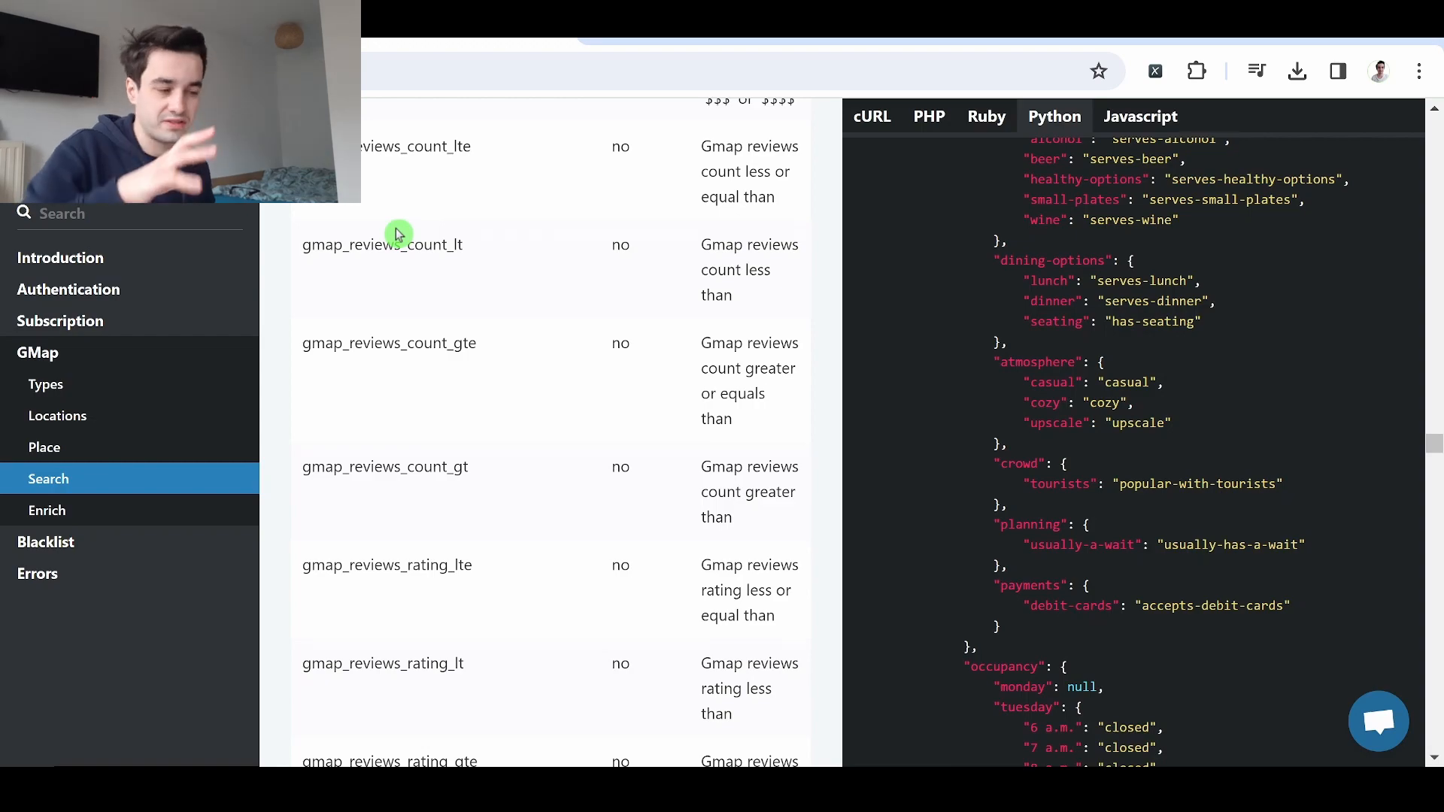
scroll(399, 235, "up", 20)
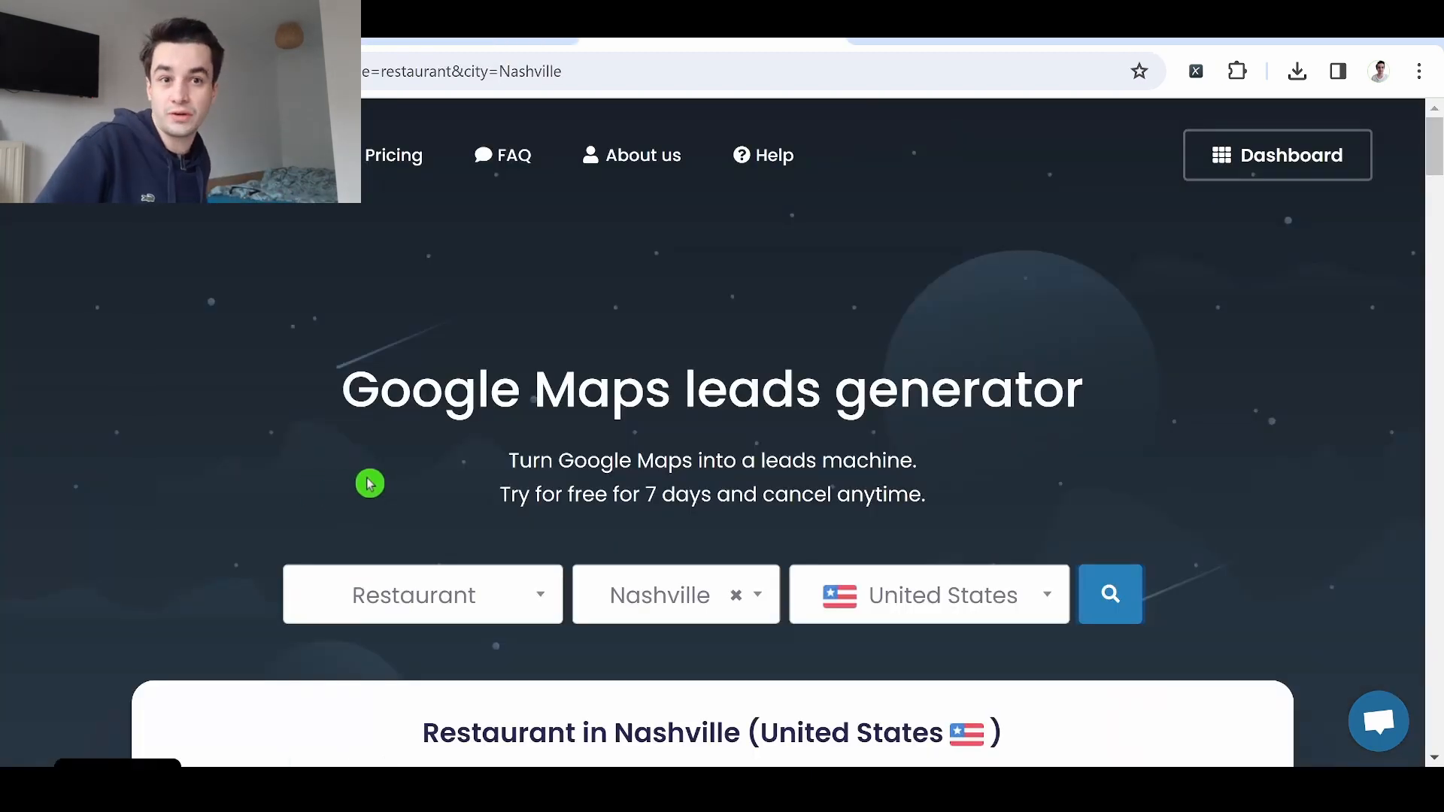
left_click(1360, 739)
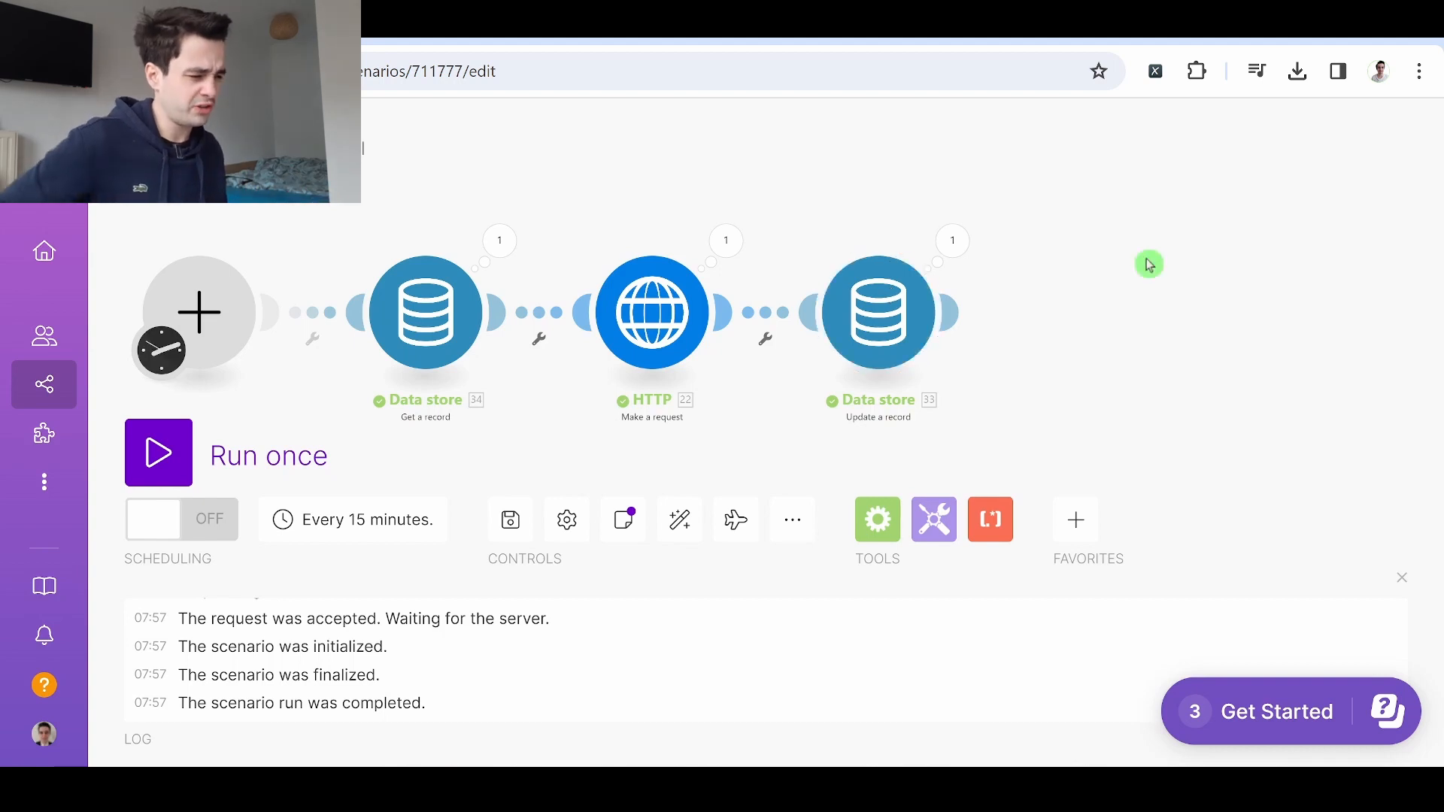
- Add an OpenAI Create a Completion module after the Update a record data store and dismiss the OpenAI tutorial
left_click(957, 308)
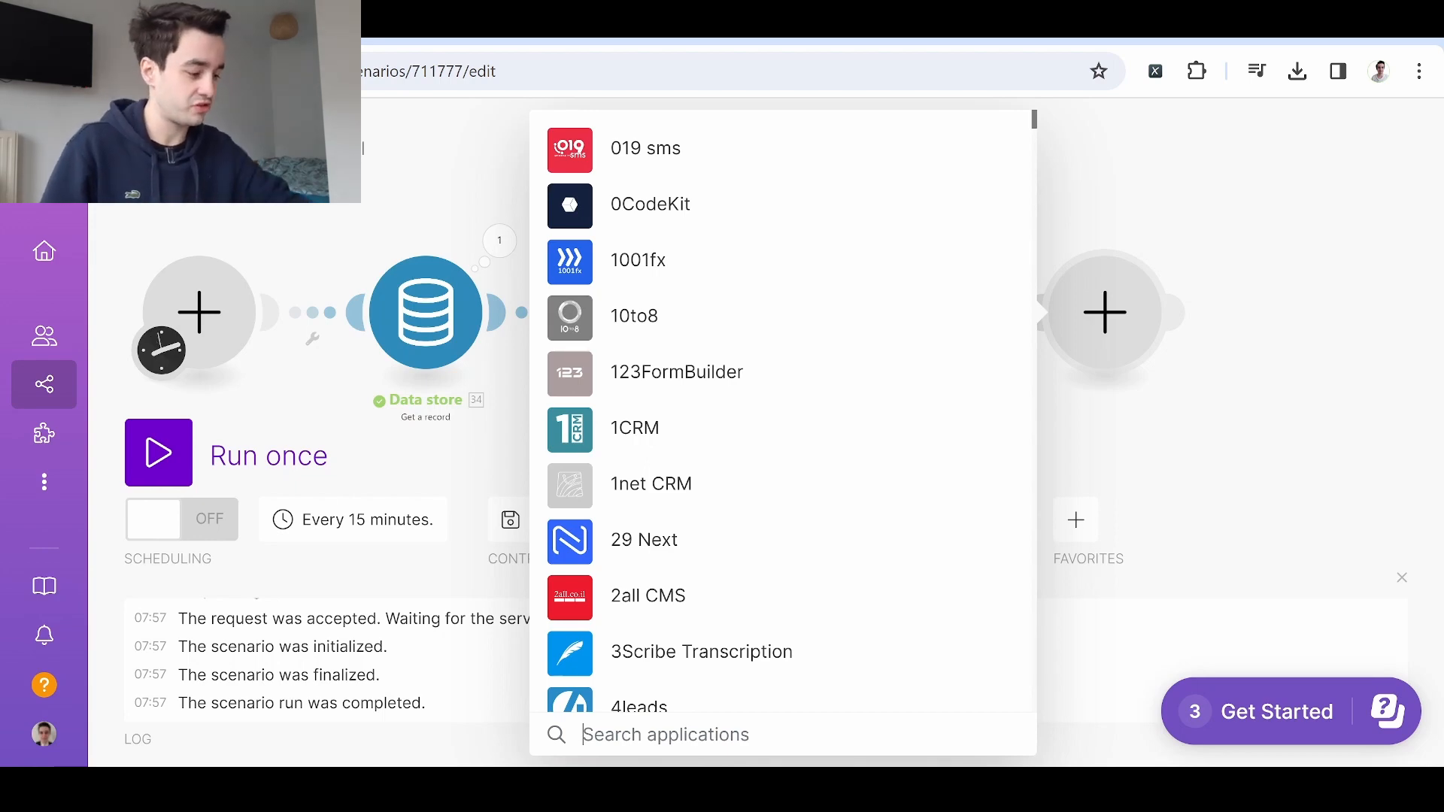
type("open")
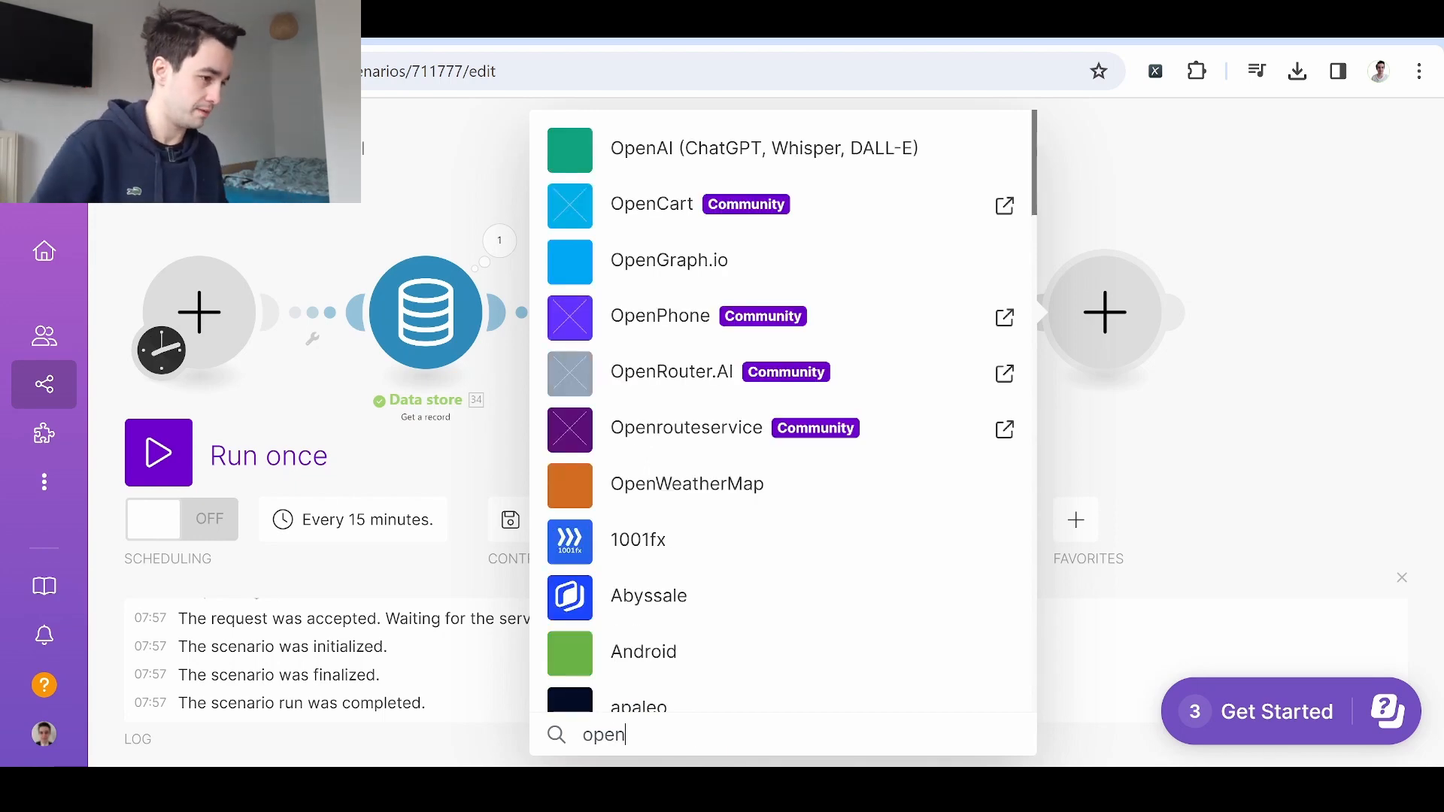
key("Return")
left_click(711, 283)
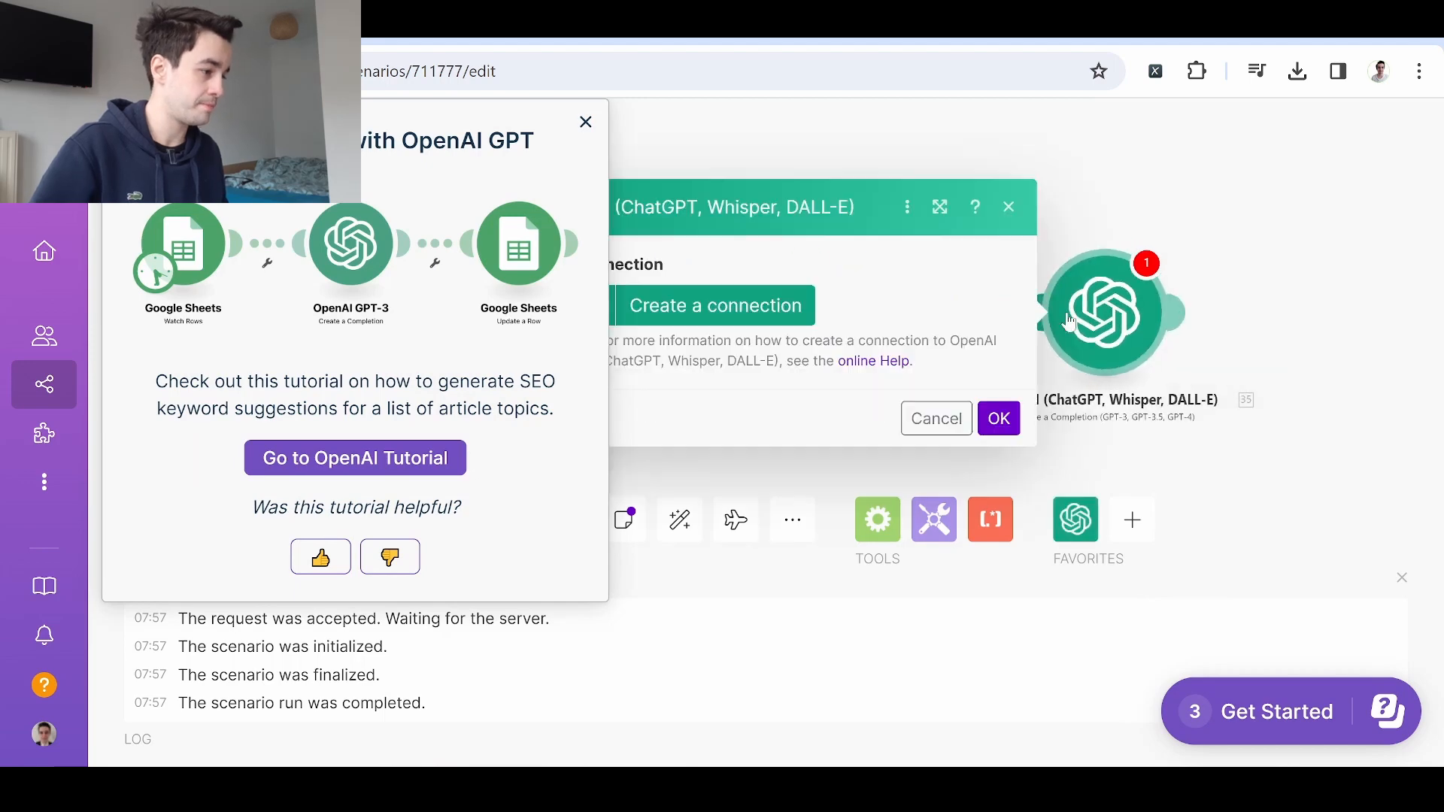
left_click(586, 122)
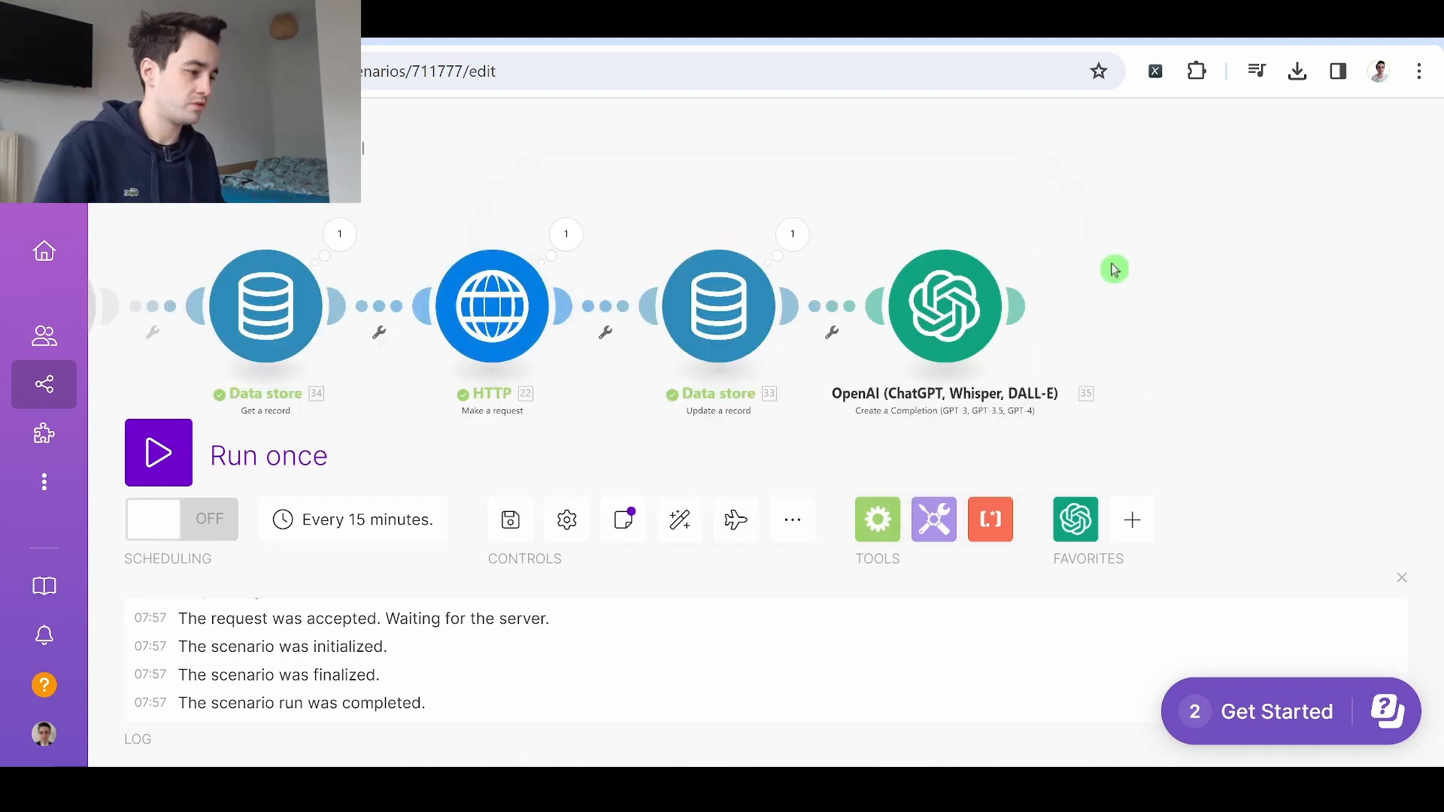
- Review the header and query string items configured in the HTTP request module
left_click(1020, 307)
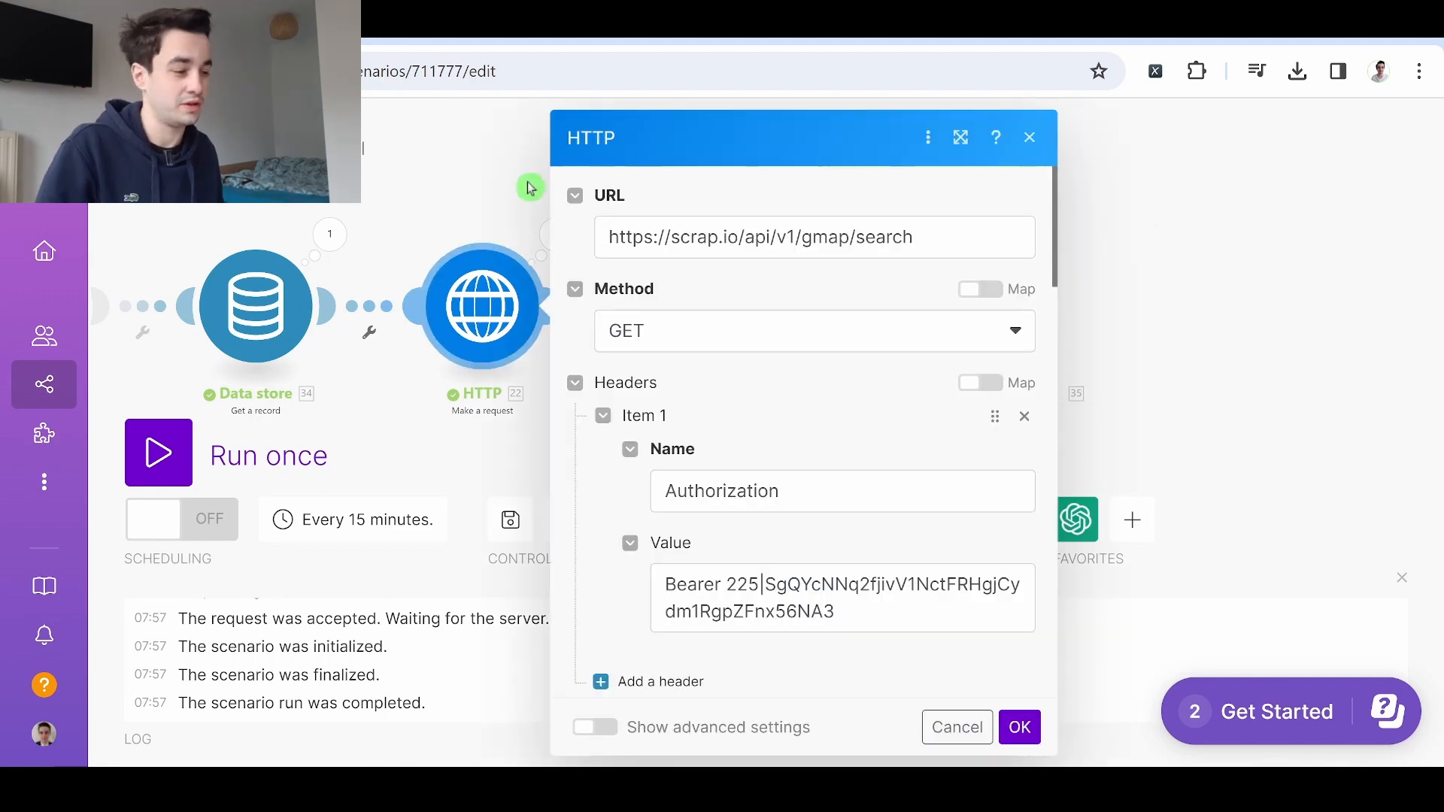
scroll(803, 436, "down", 5)
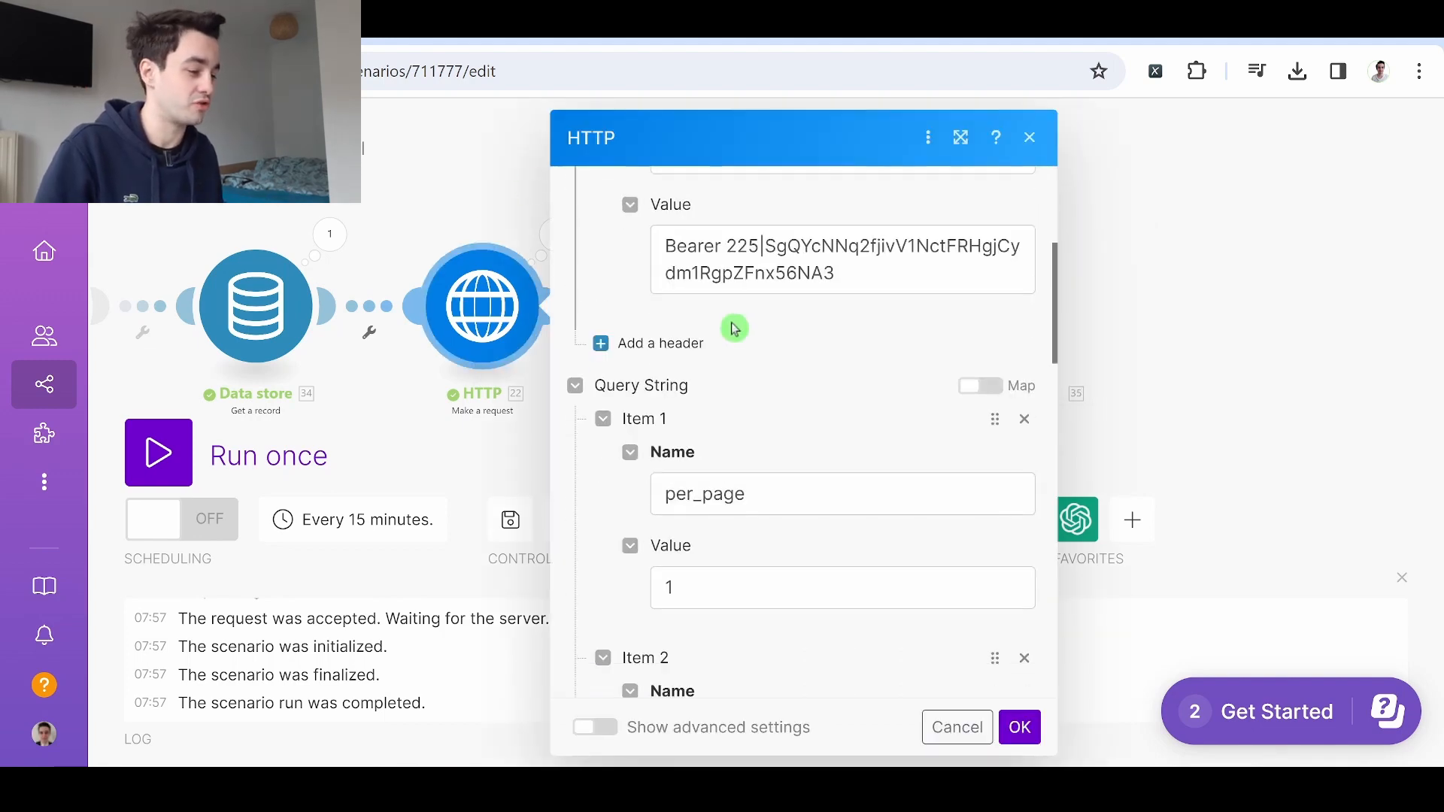
scroll(803, 436, "down", 10)
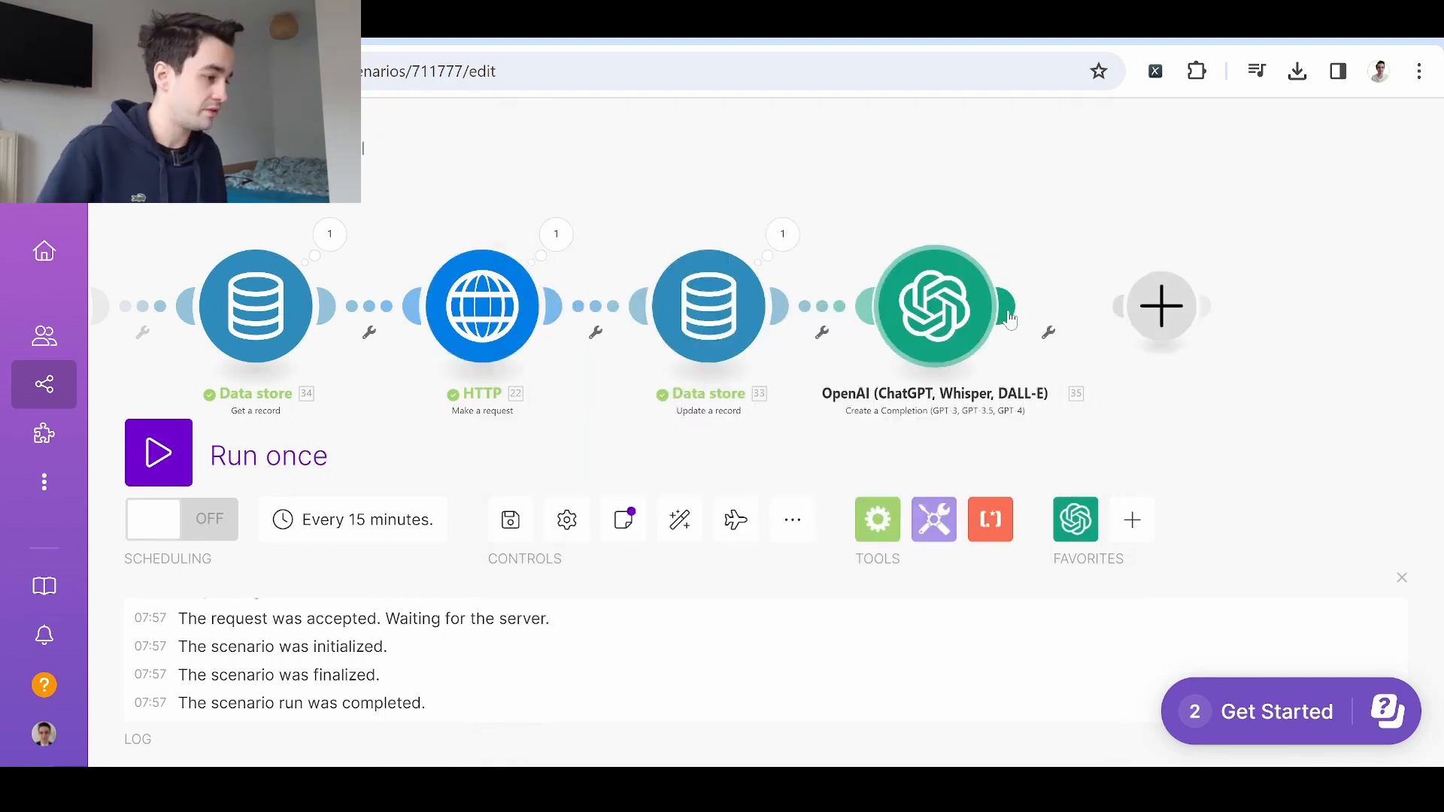
- Add a Gmail Send an Email module after the OpenAI module
left_click(1162, 306)
left_click(914, 378)
type("gmail")
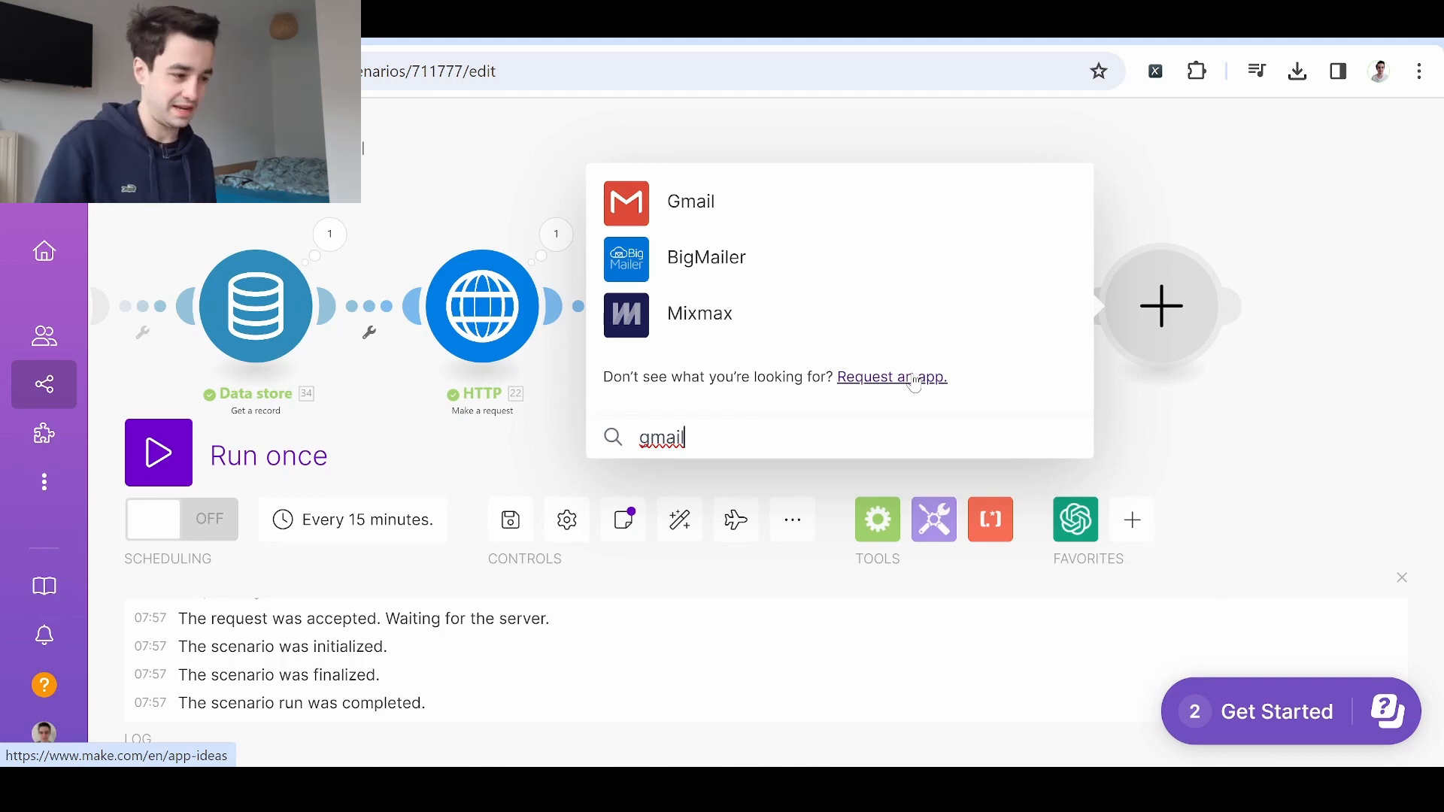
left_click(744, 201)
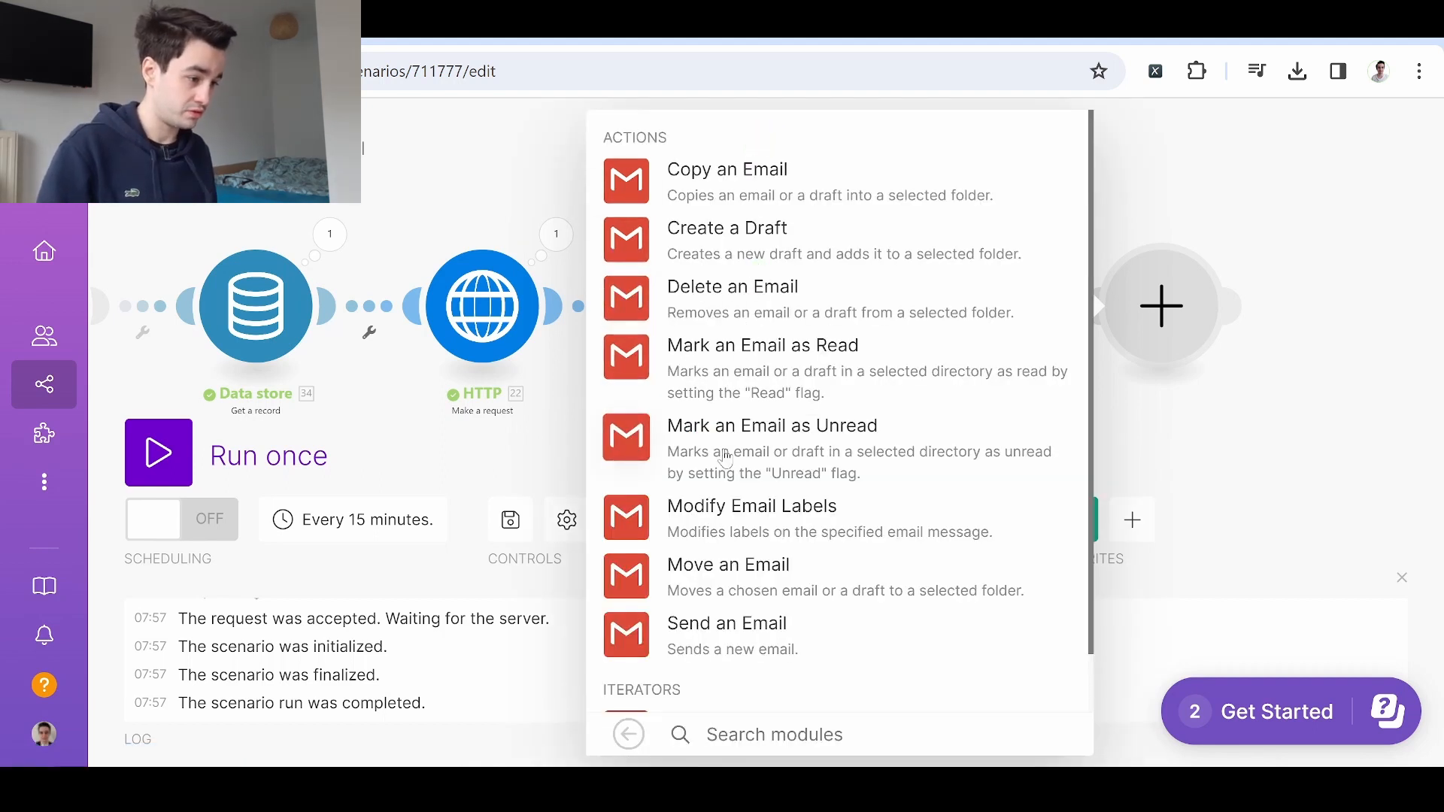
left_click(703, 639)
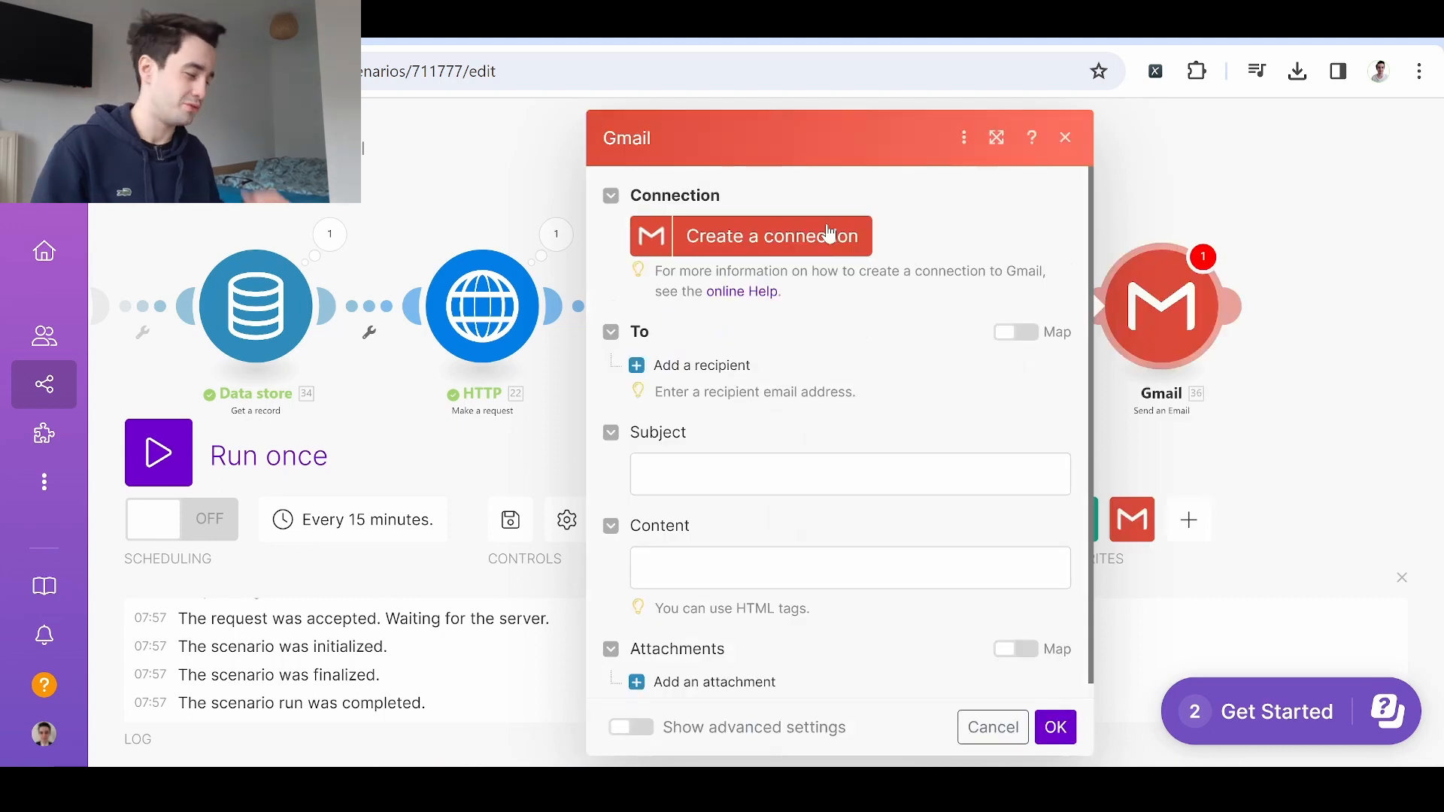
- Add a recipient to the Gmail module and map its address to the website_data emails email field from the HTTP response
left_click(638, 365)
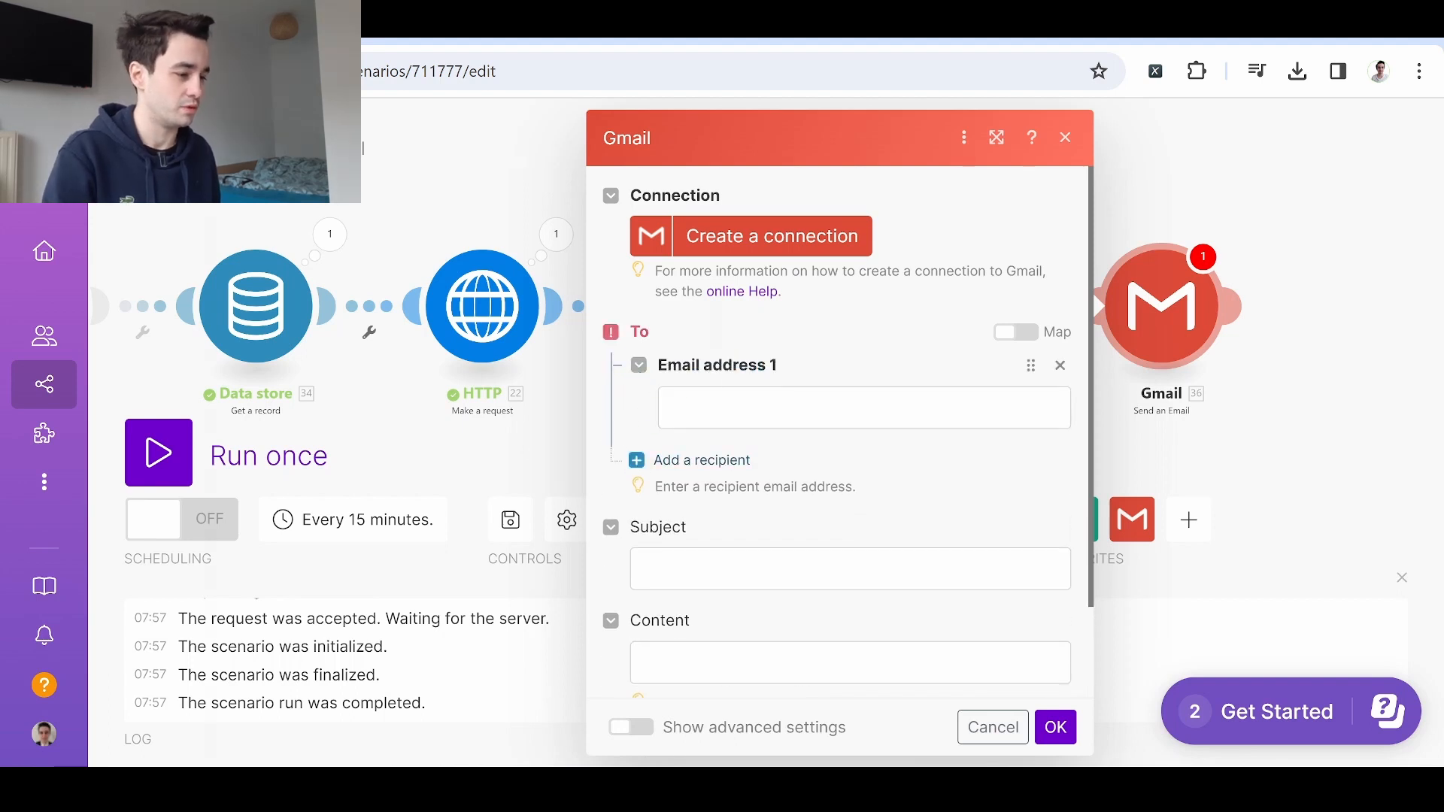
left_click(704, 405)
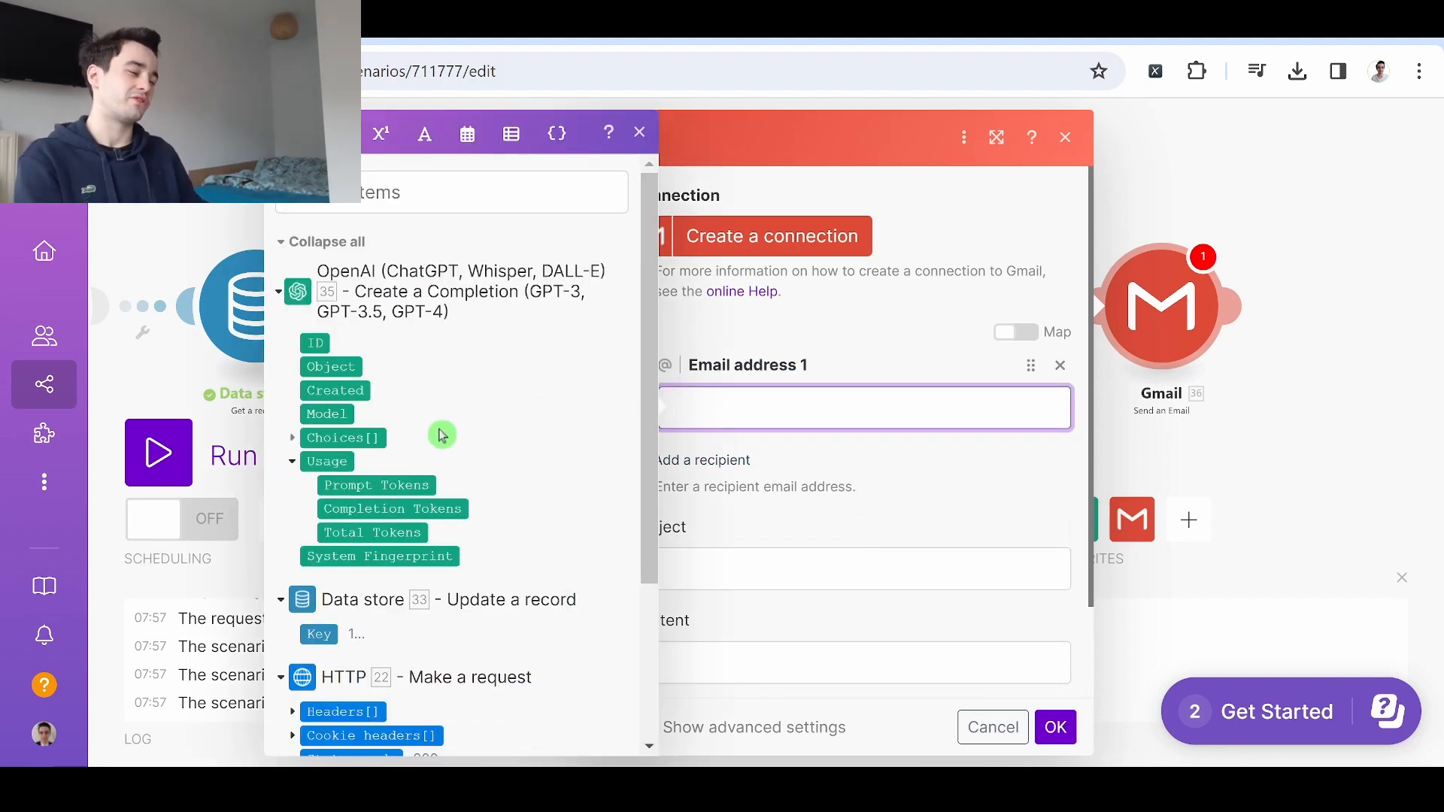
scroll(439, 428, "down", 2)
scroll(439, 429, "down", 2)
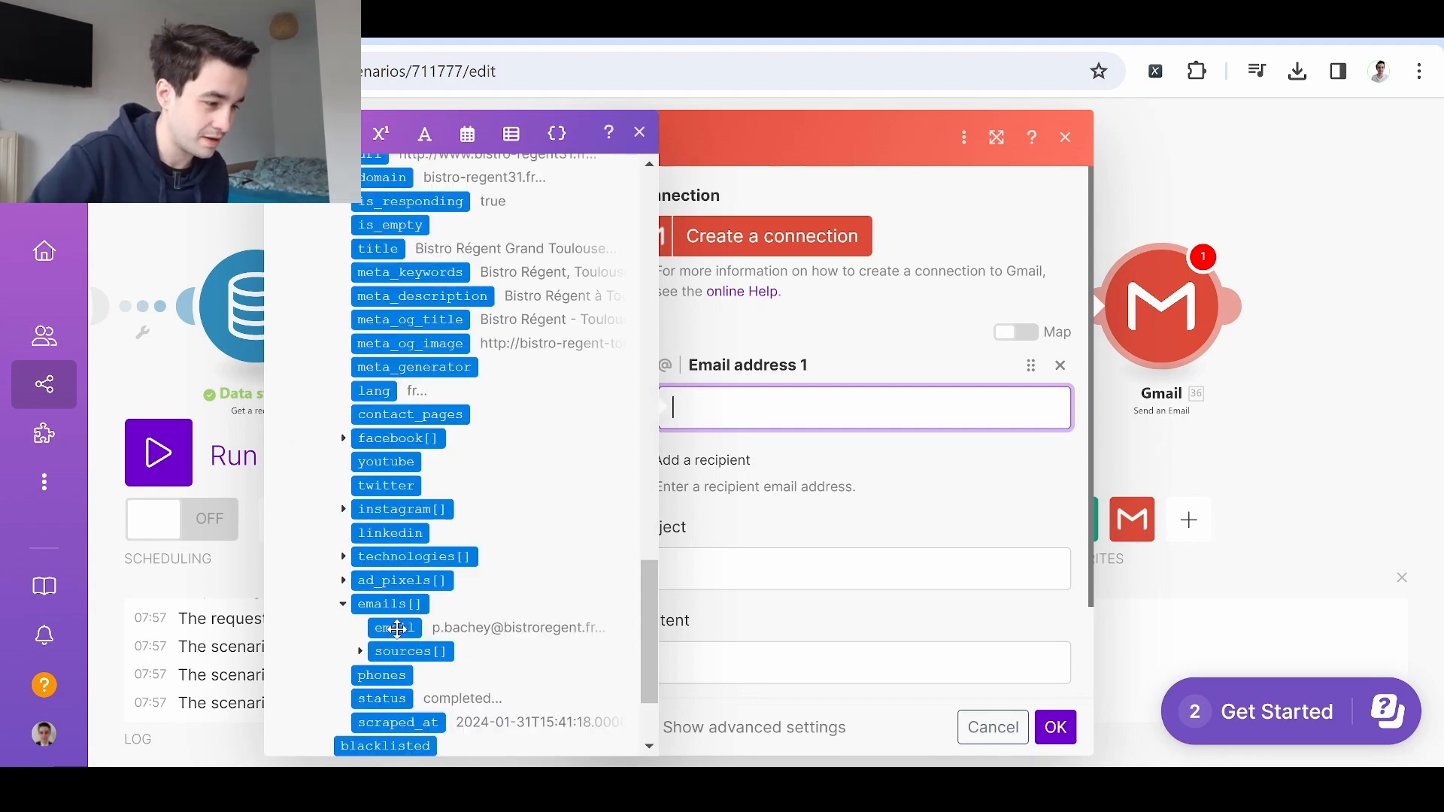
left_click_drag(394, 629, 749, 410)
left_click(640, 134)
- Set the Gmail message subject to Blablabla, leave the content empty, and close the module settings
scroll(850, 459, "down", 2)
left_click(798, 459)
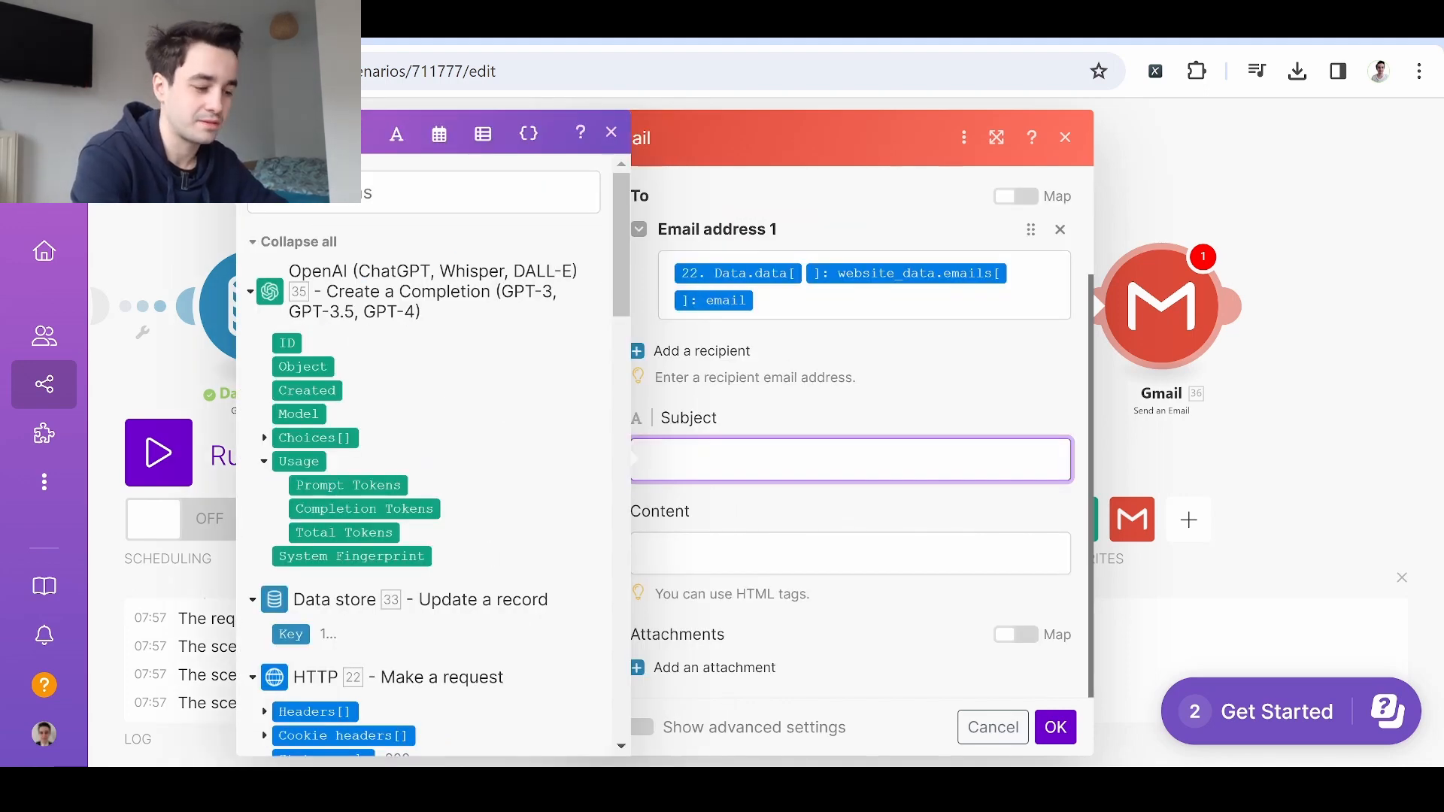
type("Blablabla")
left_click(790, 519)
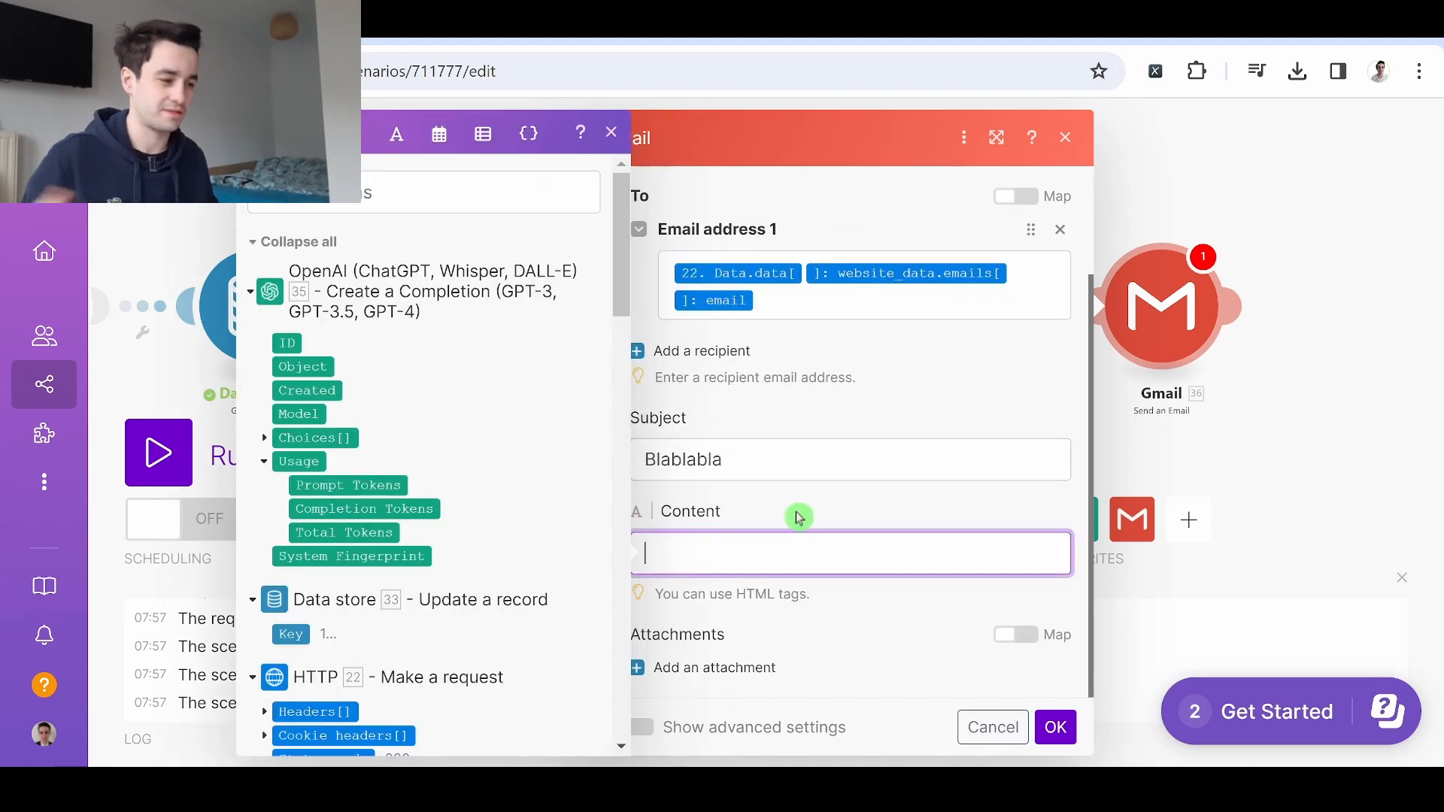
left_click(1056, 727)
left_click(1065, 138)
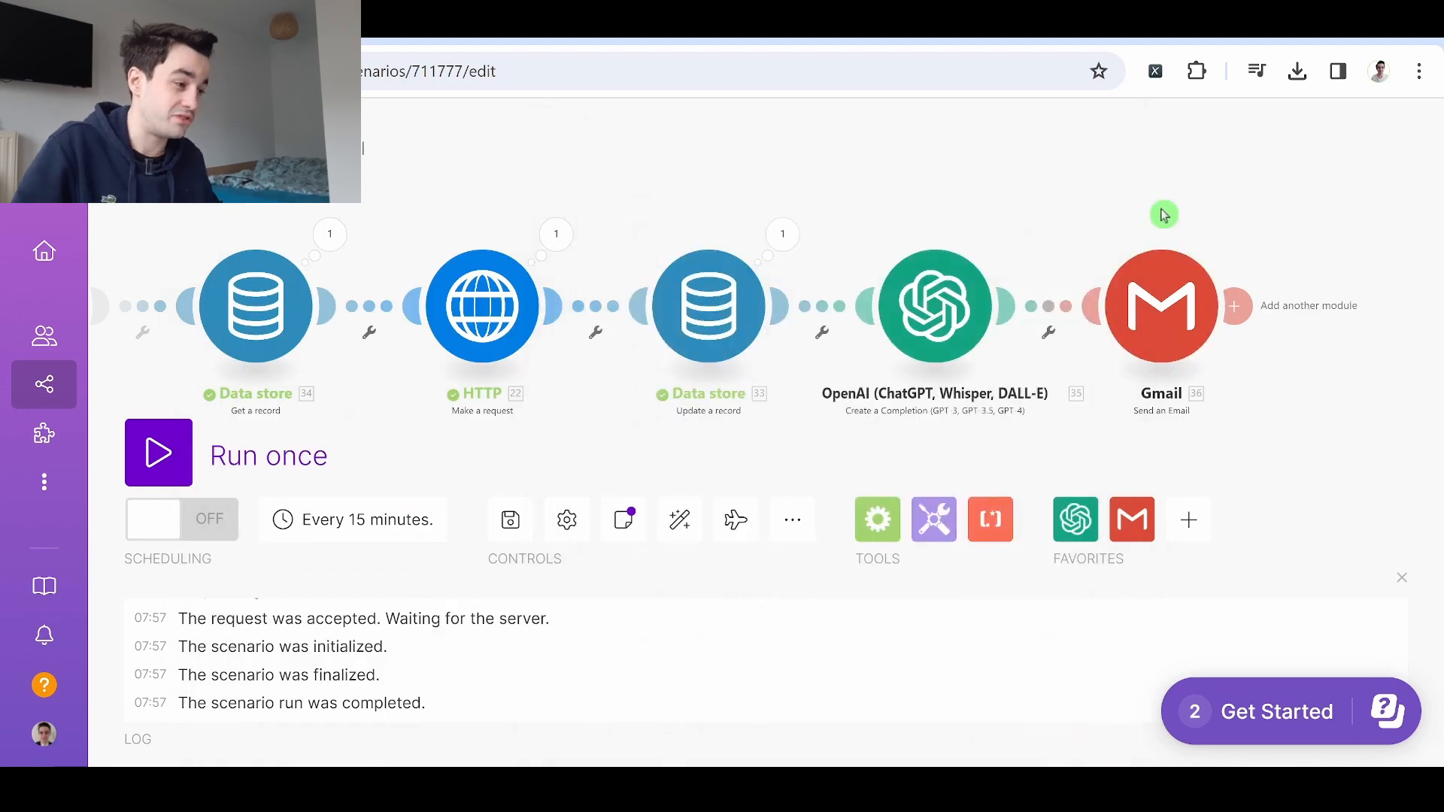
- Delete the Gmail and OpenAI modules from the end of the scenario
right_click(1162, 316)
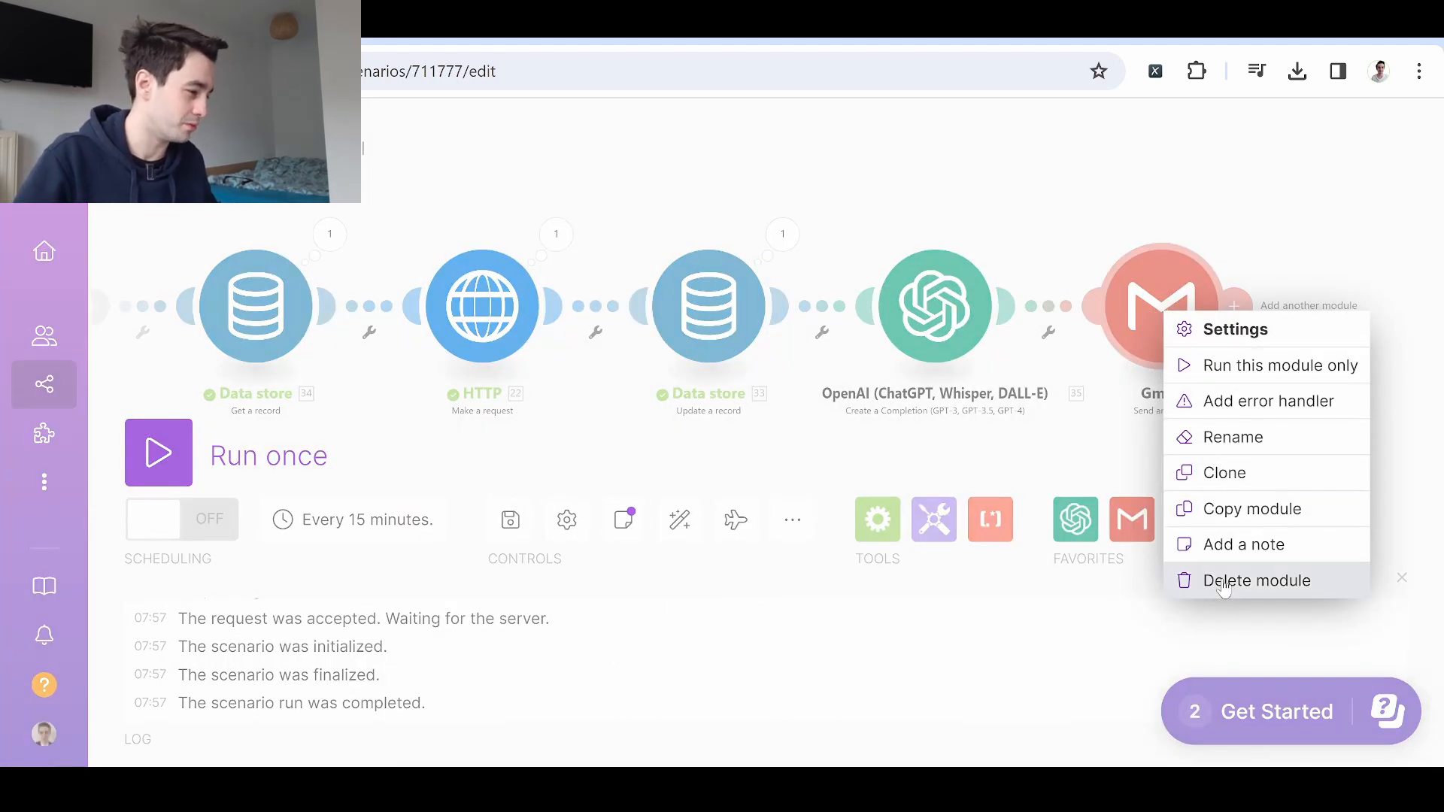
left_click(1257, 580)
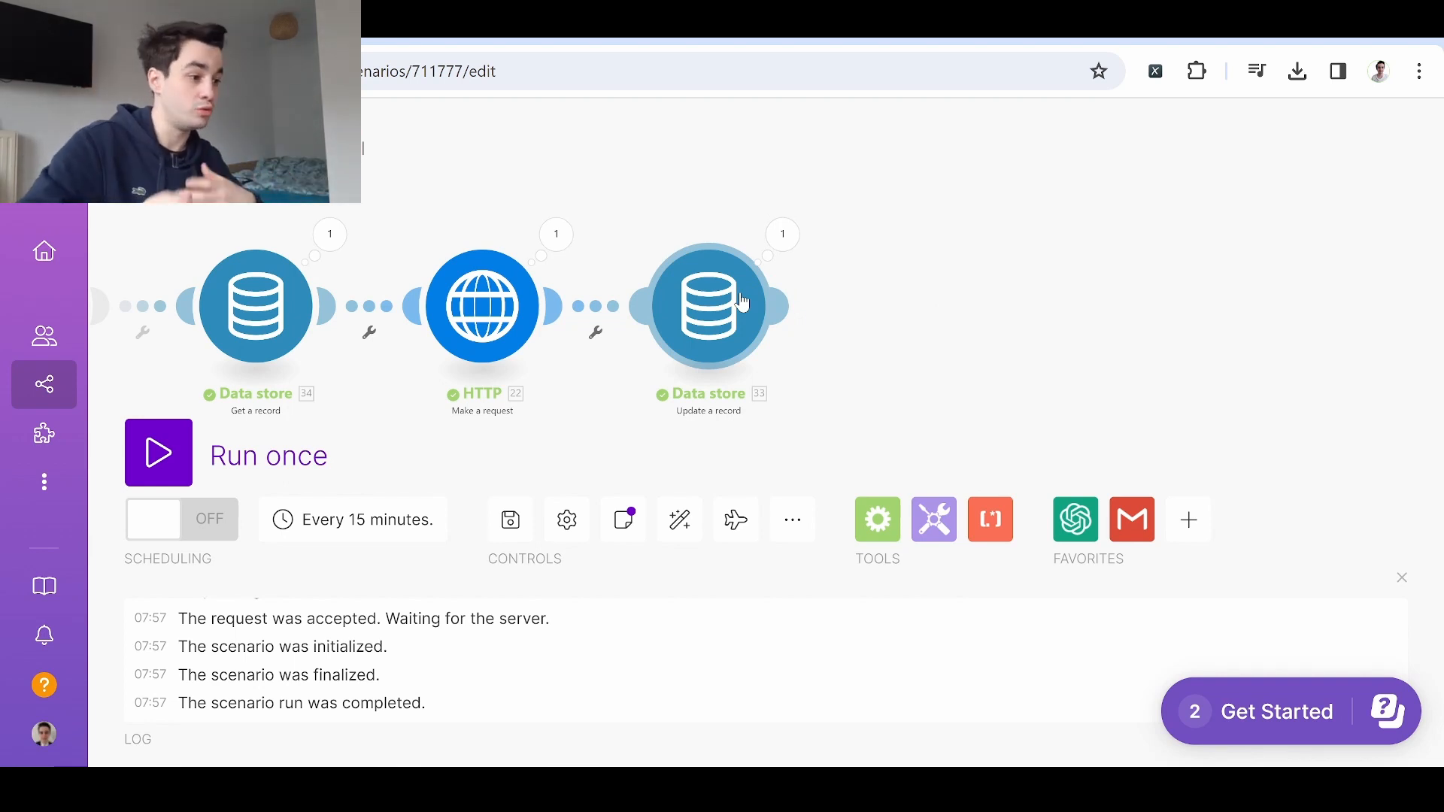
- Start another module after the Update a record data store and search the applications for Pipedrive
left_click(784, 306)
left_click(1017, 417)
type("pipedri")
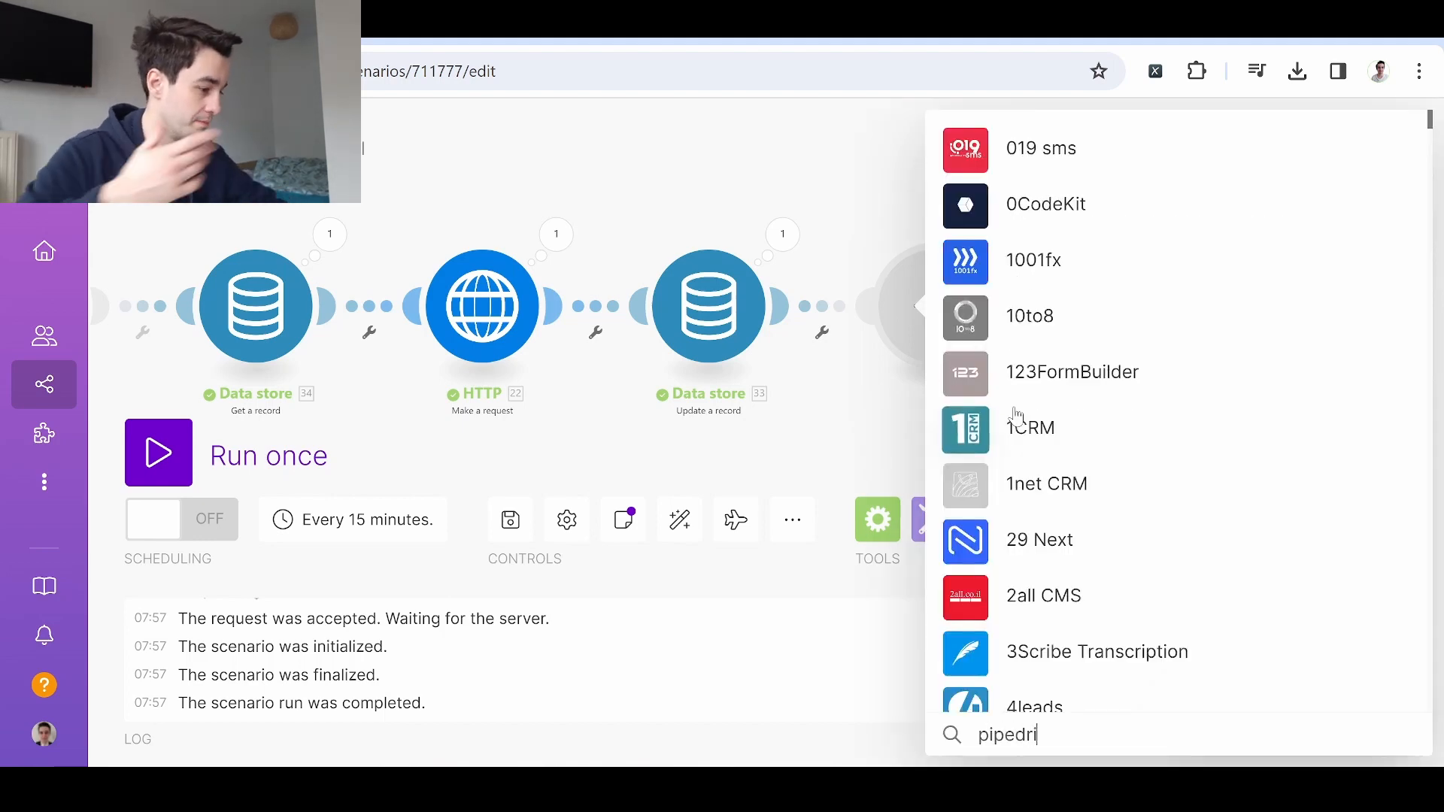
left_click(1126, 241)
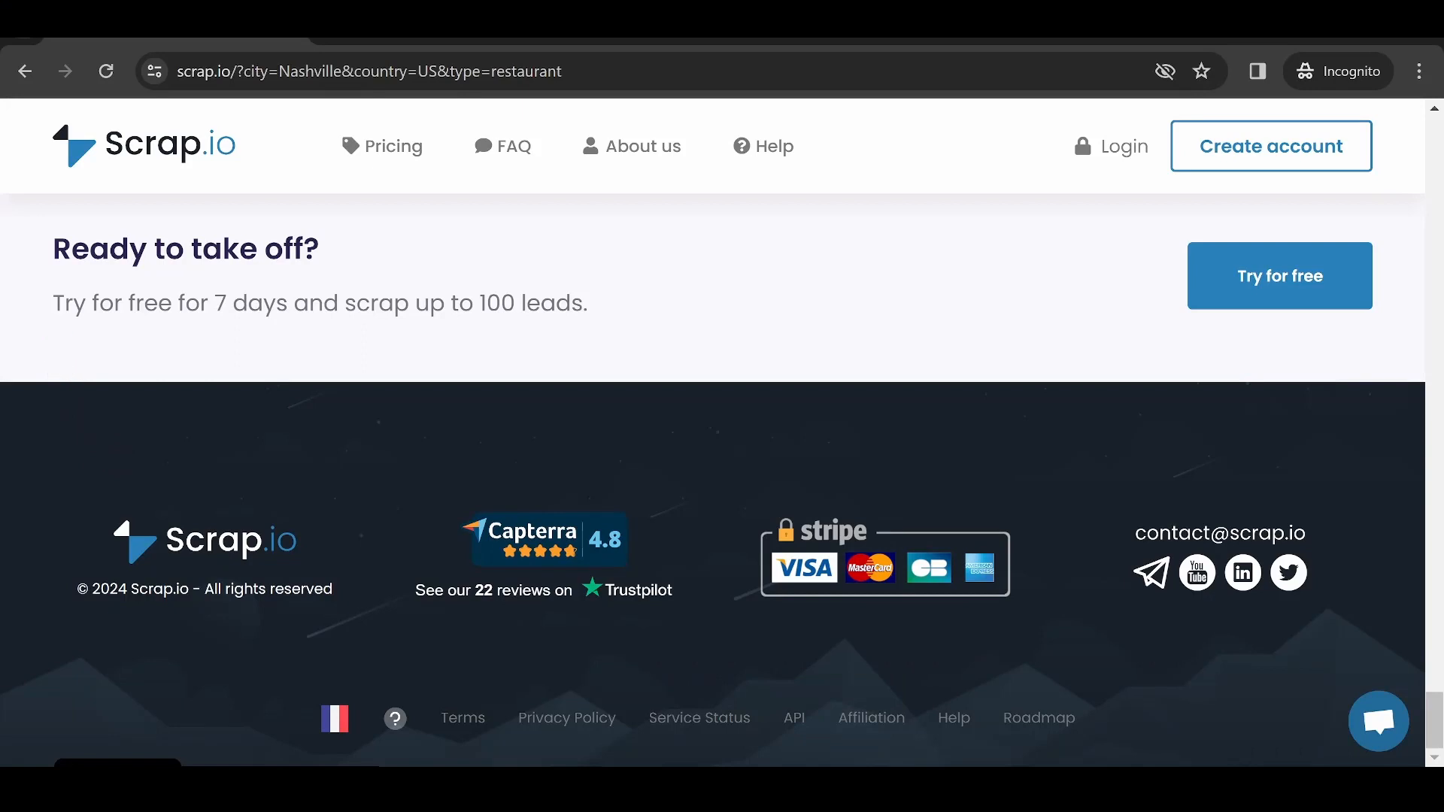
- Highlight the 7-day, 100-lead trial offer on the Scrap.io homepage and start the free trial sign-up
left_click_drag(53, 303, 581, 327)
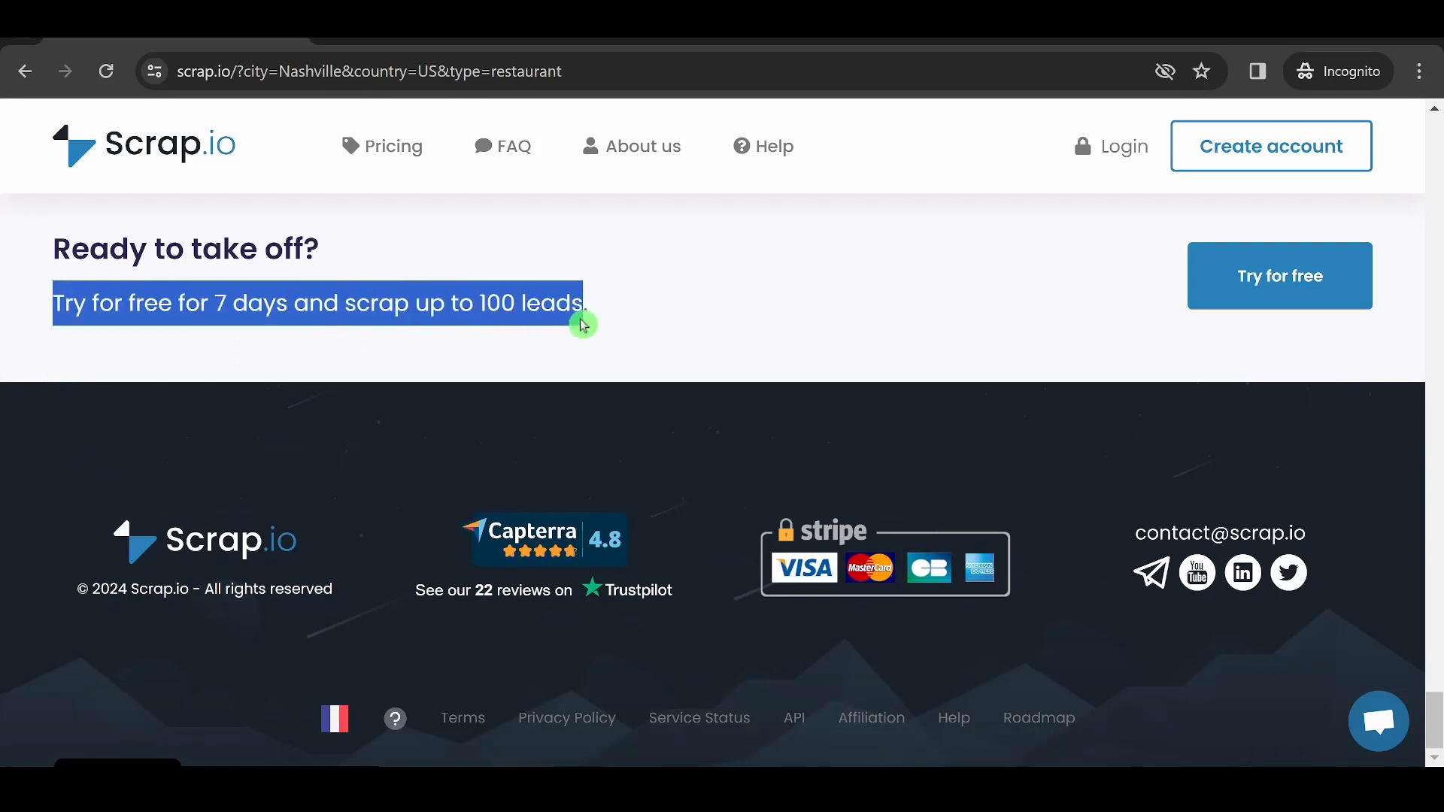
left_click(625, 326)
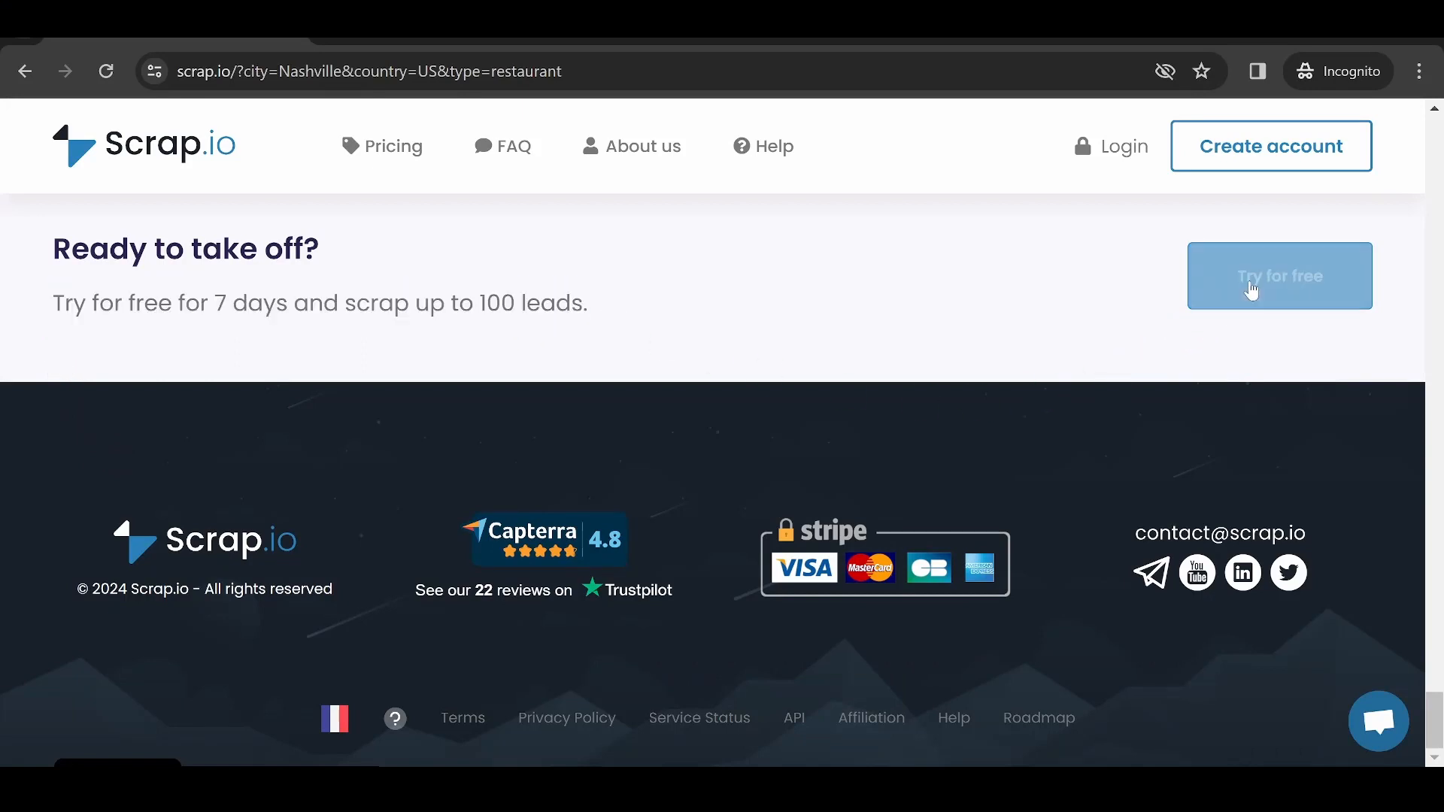
left_click(1256, 284)
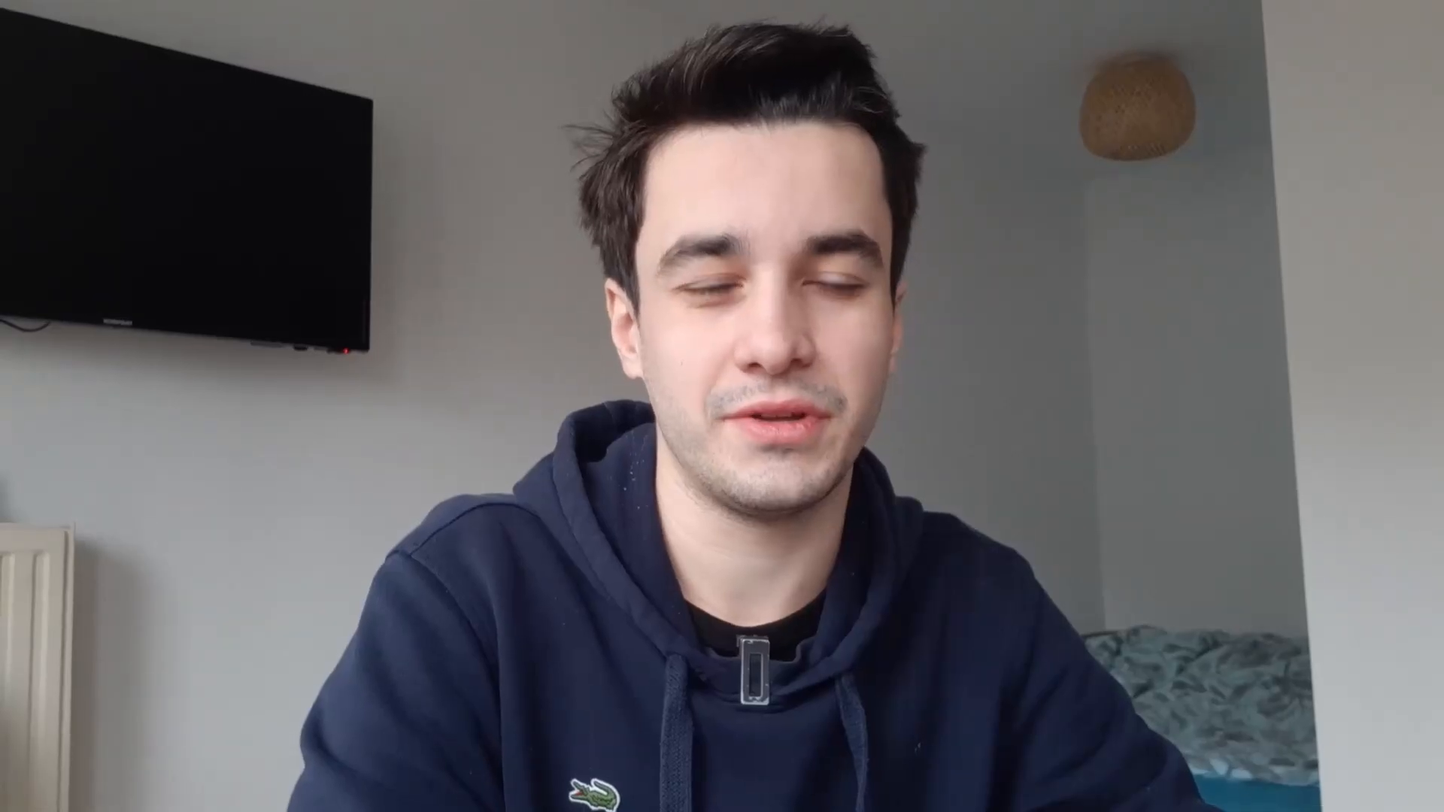